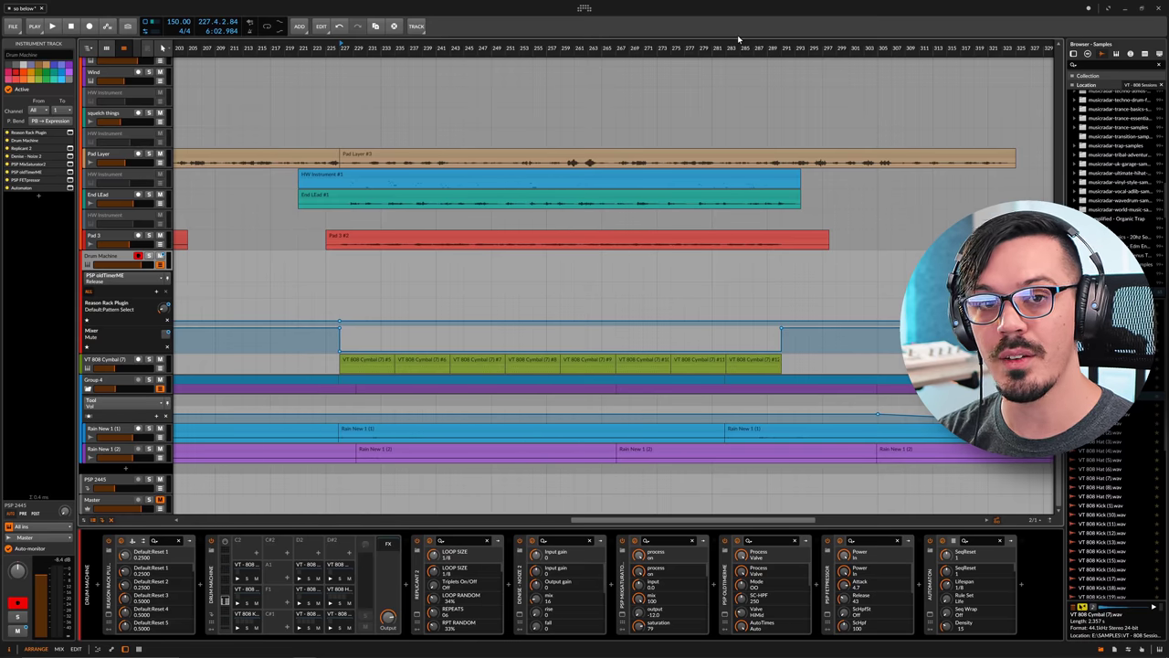
# Step: Open the shortcuts page of the program settings
pyautogui.click(583, 12)
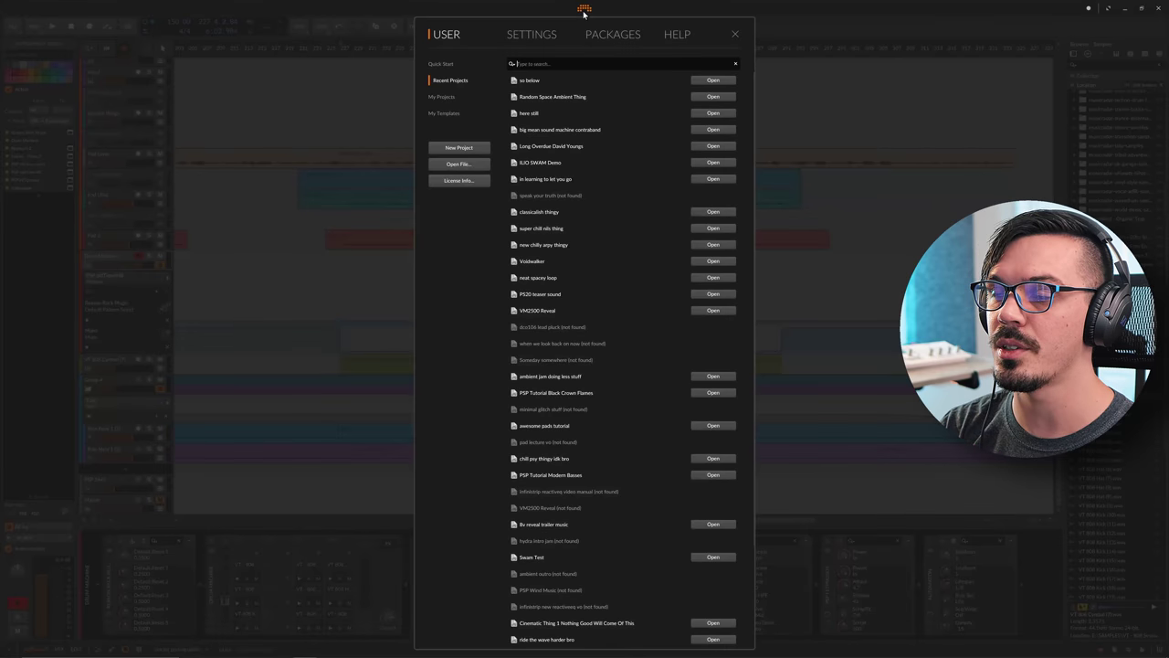
pyautogui.click(552, 34)
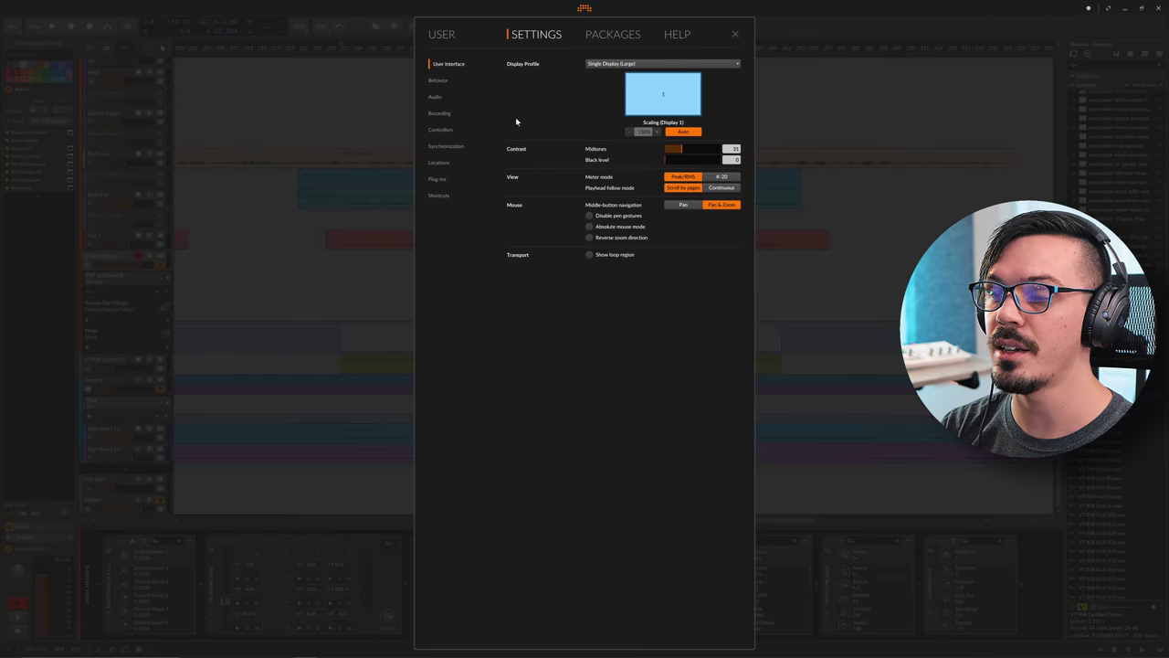
pyautogui.click(441, 196)
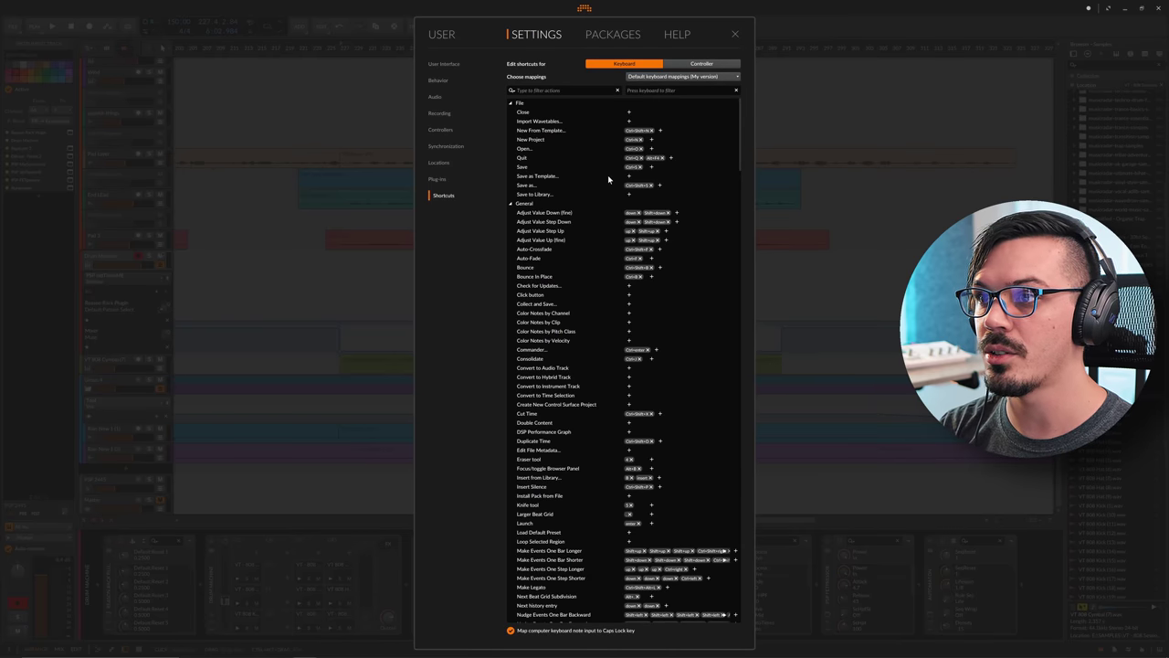
# Step: Assign the keyboard shortcut Ctrl+Alt+S to Save as Template and remove the assignment again
pyautogui.click(566, 178)
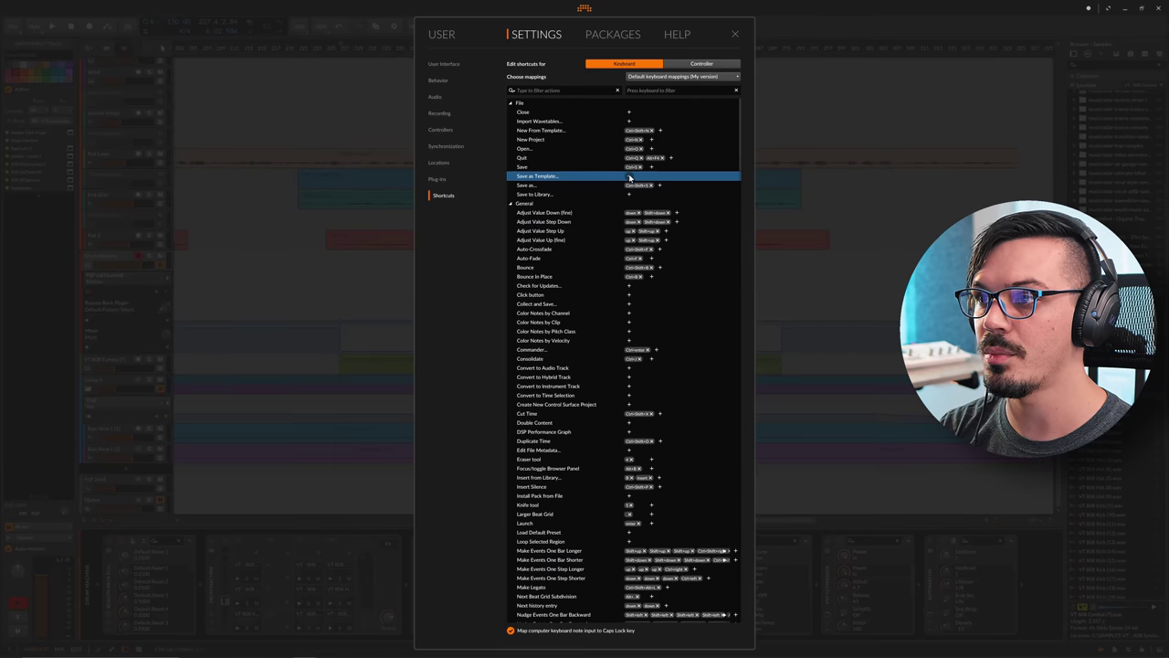
pyautogui.click(628, 176)
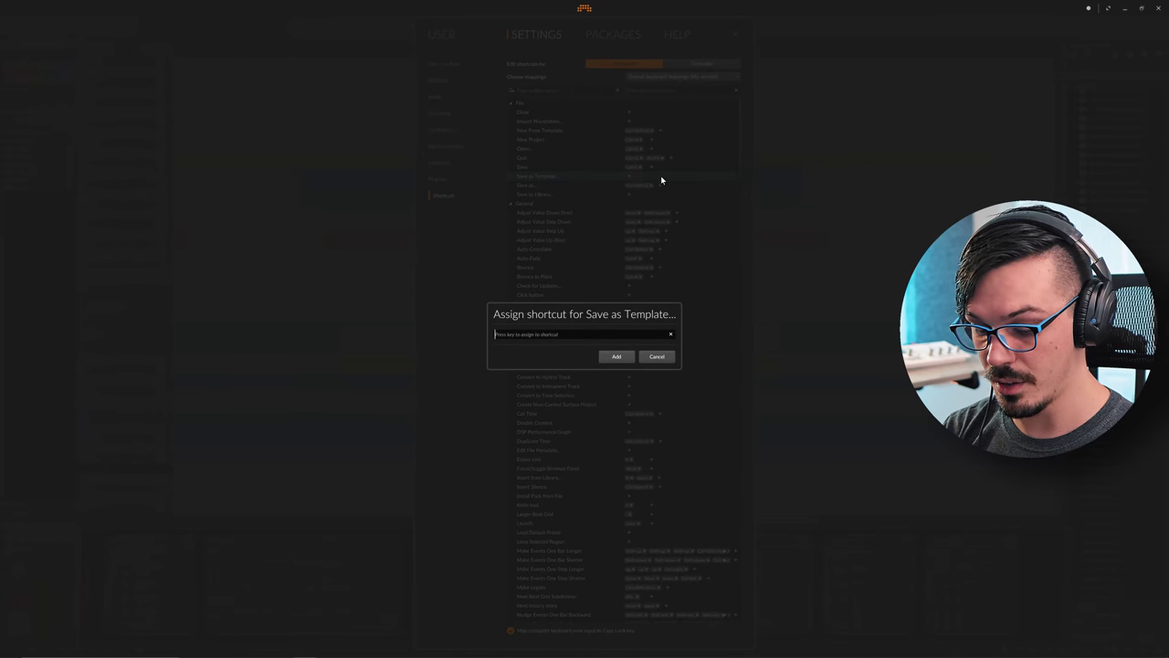
pyautogui.hotkey('ctrl', 'alt')
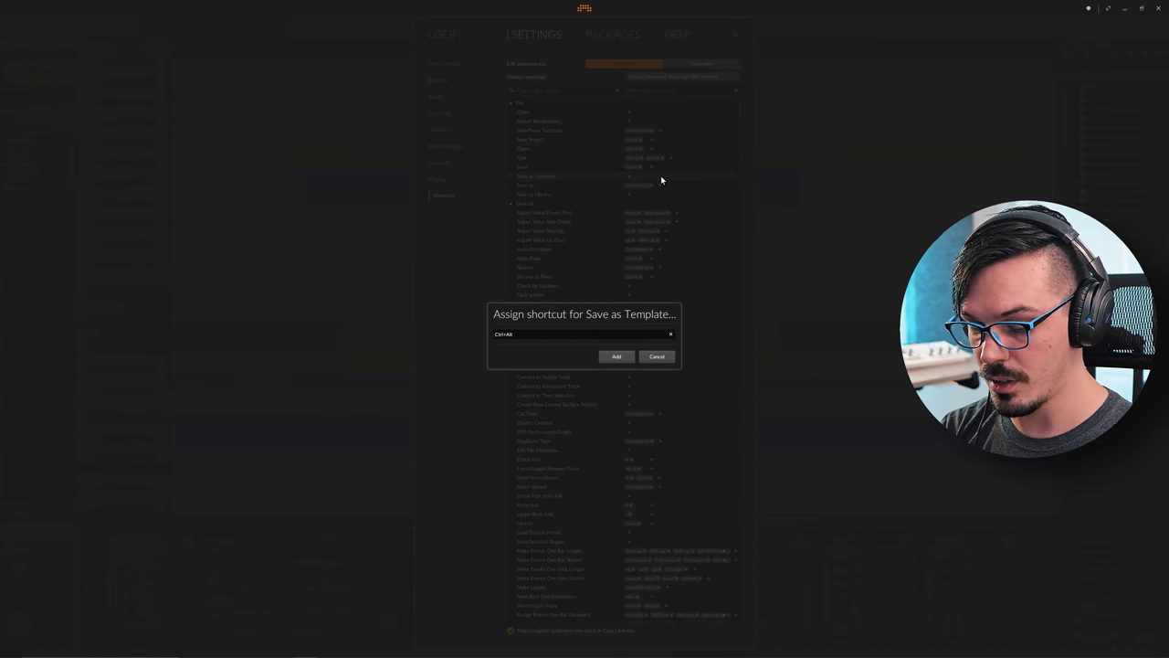
pyautogui.click(625, 355)
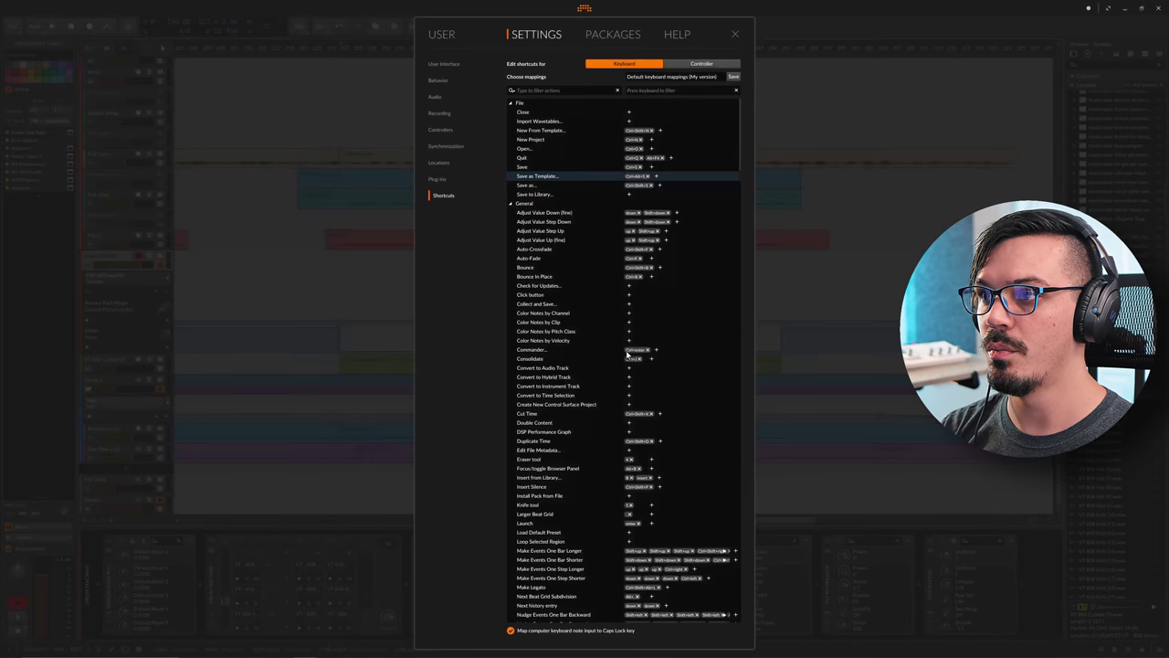
pyautogui.click(650, 176)
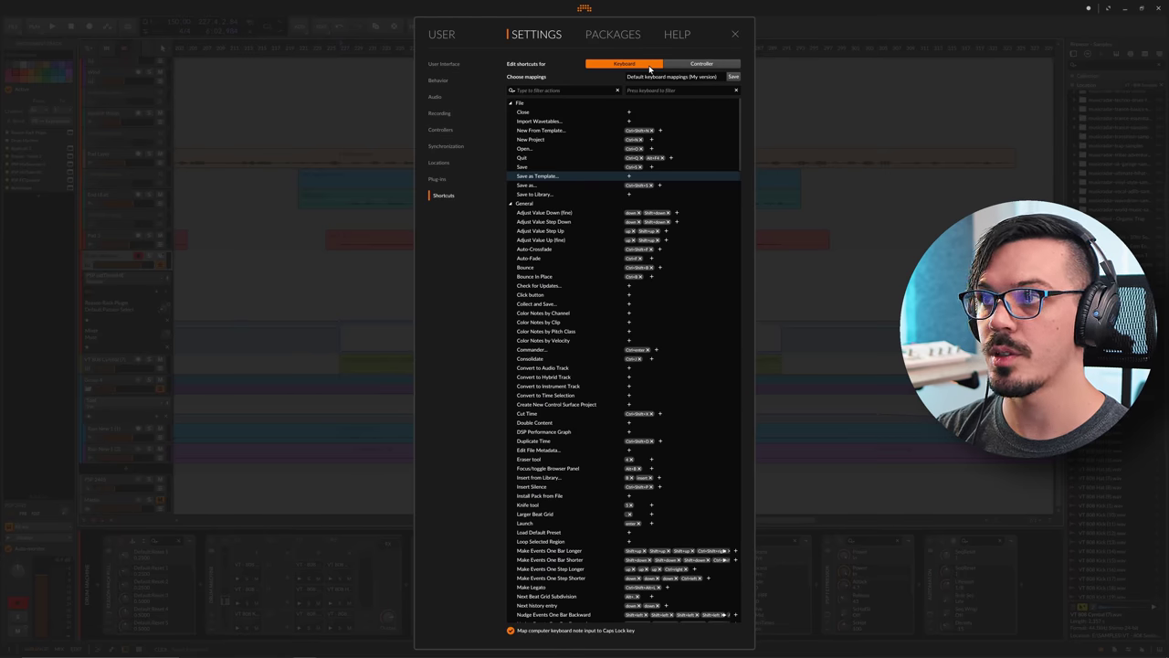
# Step: Show the controller mappings and open the controller assignment for Save as Template
pyautogui.click(681, 65)
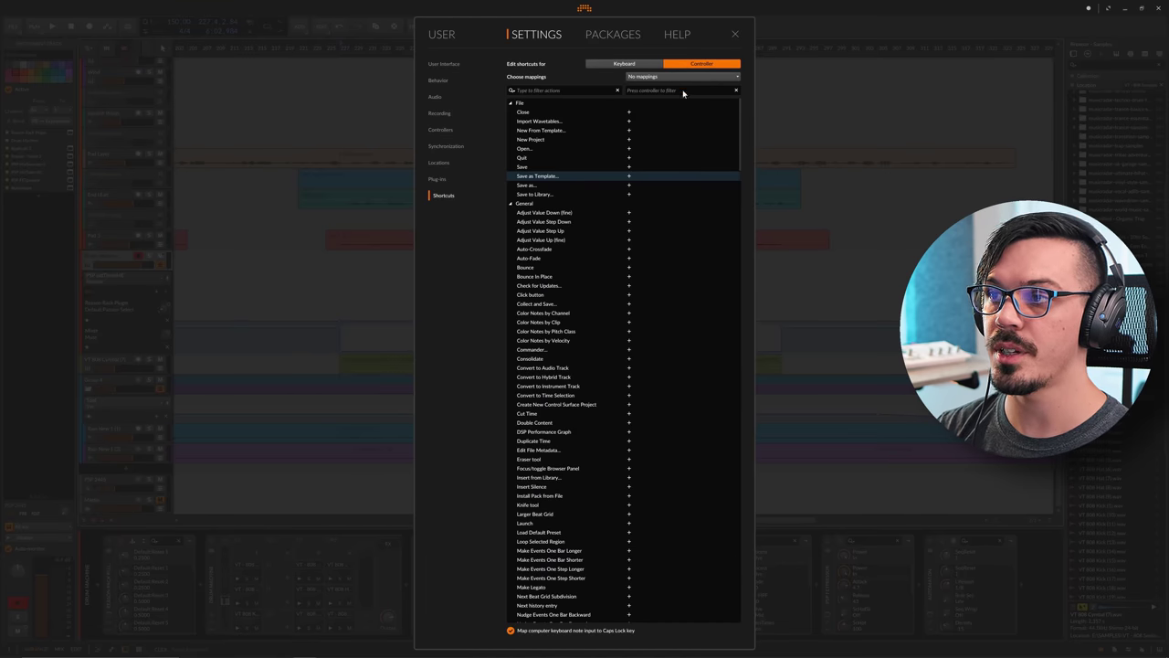
pyautogui.click(629, 176)
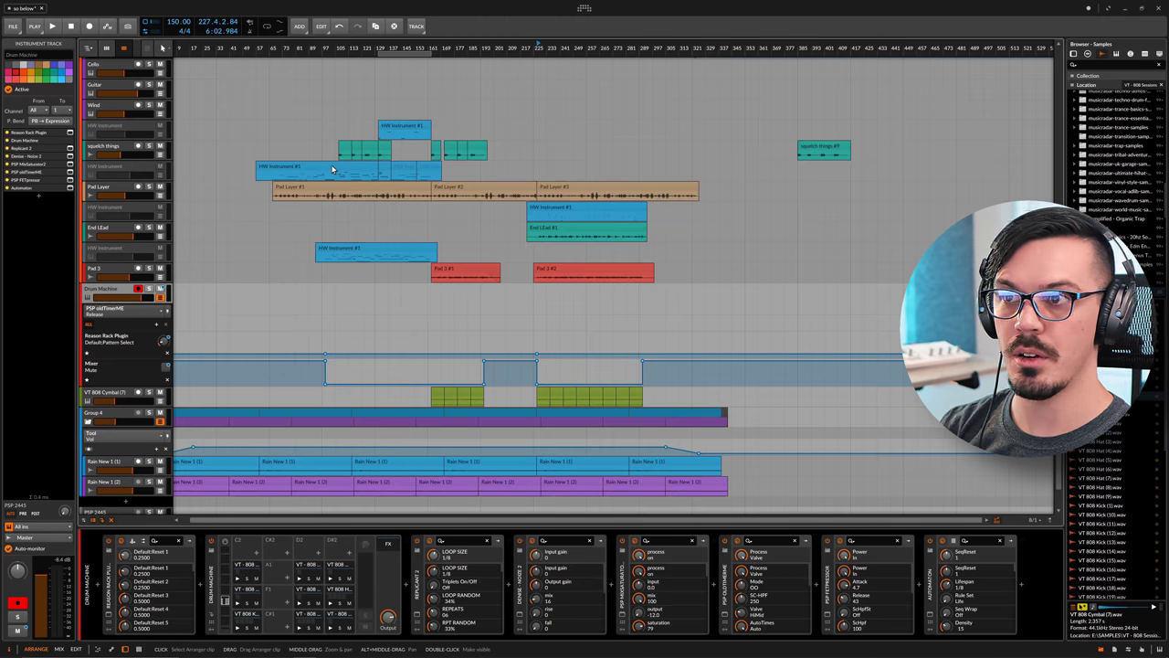
# Step: Look over the full arrangement, view the project in the Mix view and return to the Arrange view
pyautogui.scroll(-3, 320, 170)
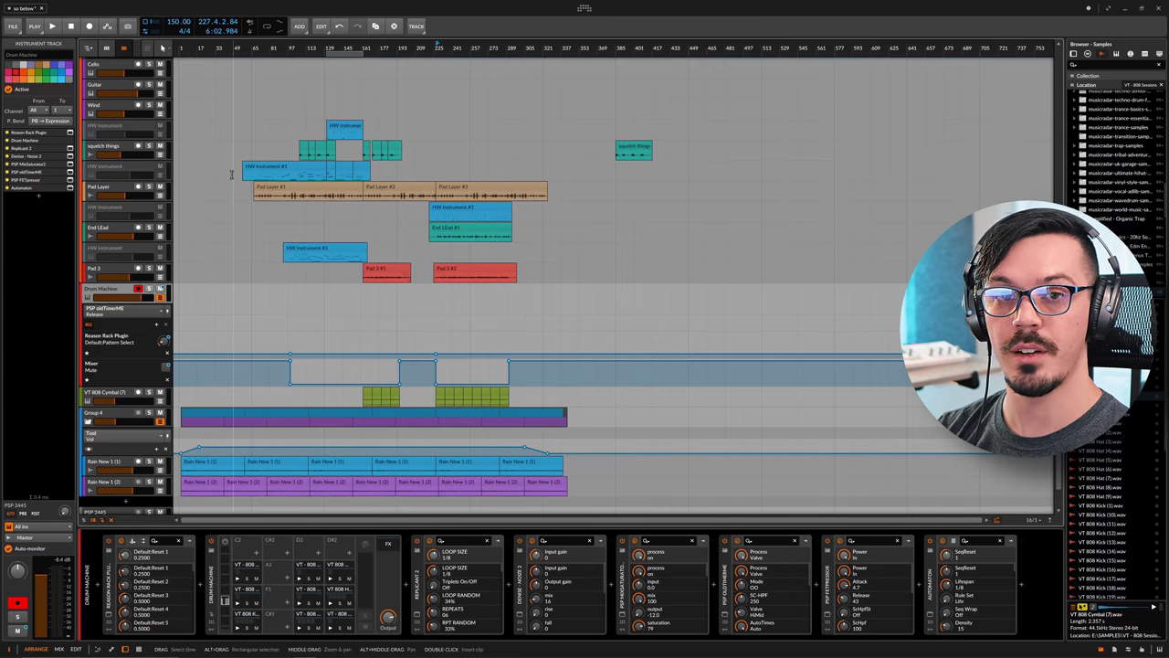
pyautogui.scroll(5, 233, 184)
pyautogui.scroll(4, 233, 183)
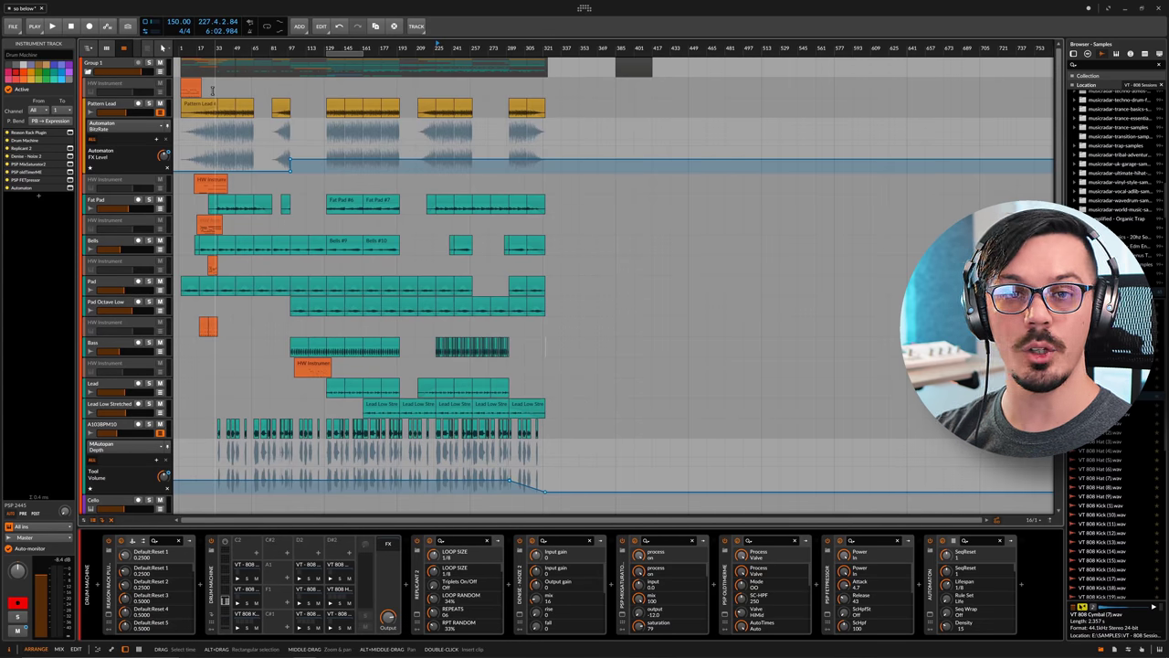
pyautogui.hotkey('alt', '2')
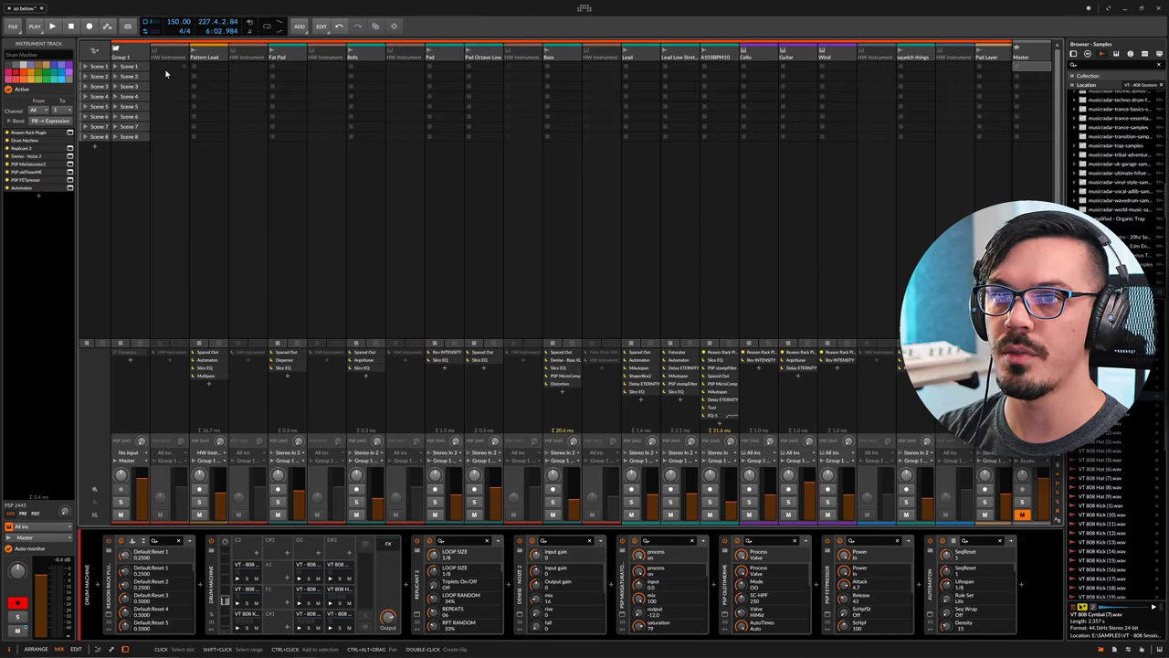
pyautogui.hotkey('alt', '1')
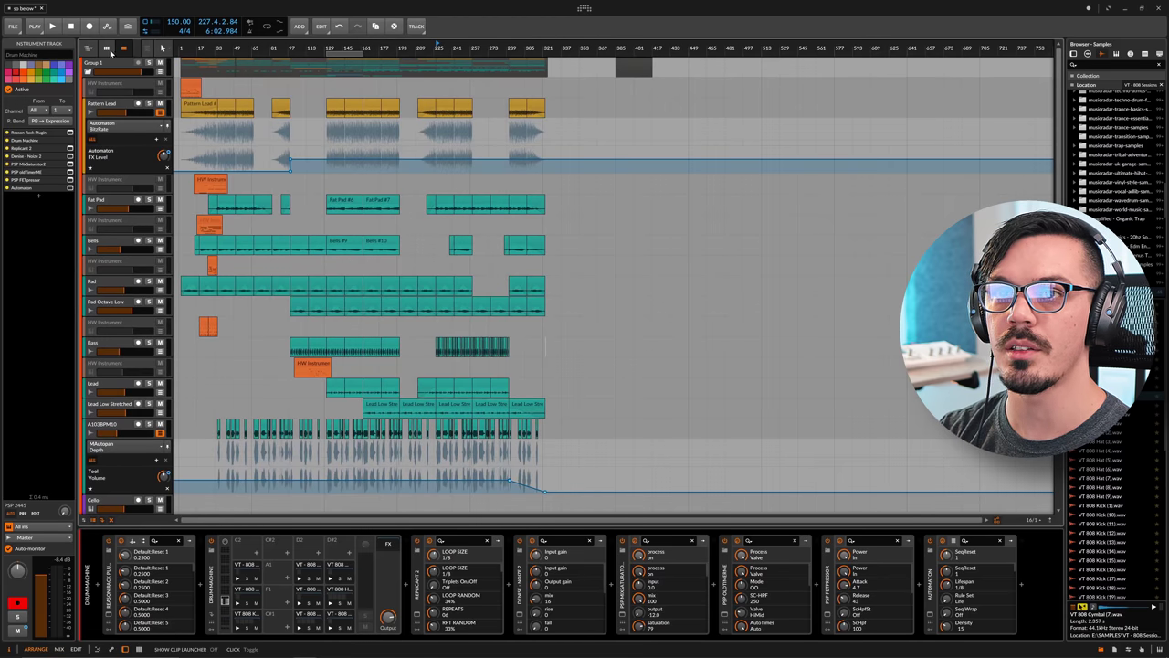
# Step: Show the clip launcher beside the arranger and widen it to display five scenes
pyautogui.click(108, 50)
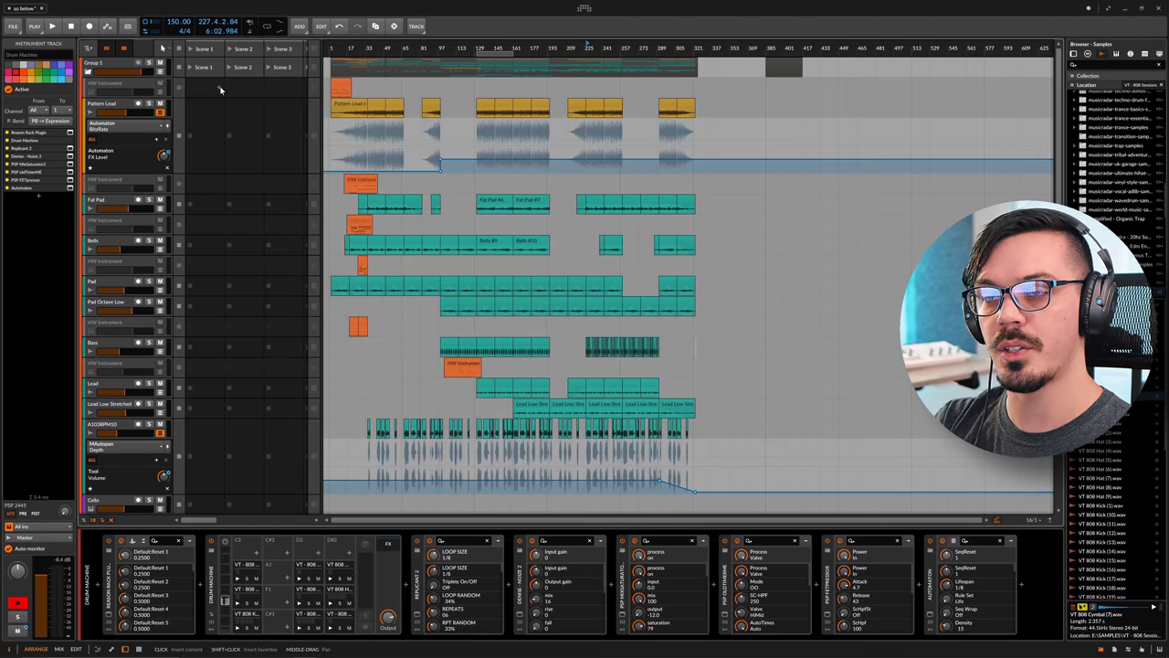
pyautogui.moveTo(321, 112); pyautogui.dragTo(399, 131)
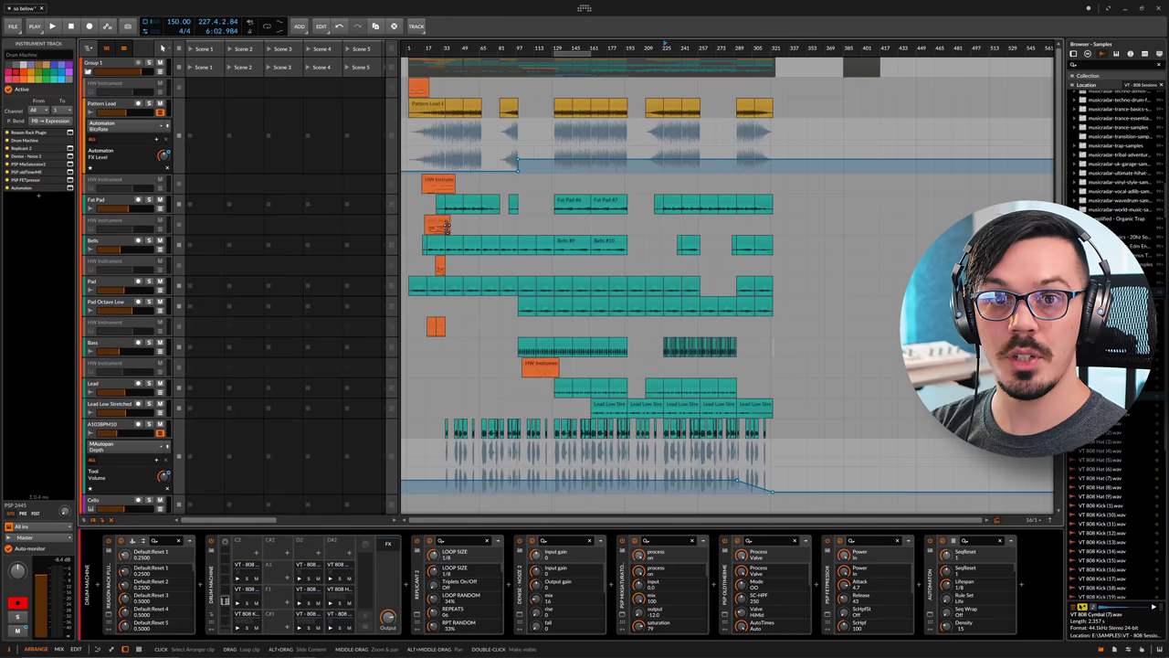
# Step: Copy the Bells, Pad and Pattern Lead clips at bar 51 from the arranger into Scene 2 of the clip launcher
pyautogui.scroll(5, 446, 225)
pyautogui.scroll(-5, 512, 241)
pyautogui.click(497, 245)
pyautogui.moveTo(274, 260); pyautogui.dragTo(245, 247)
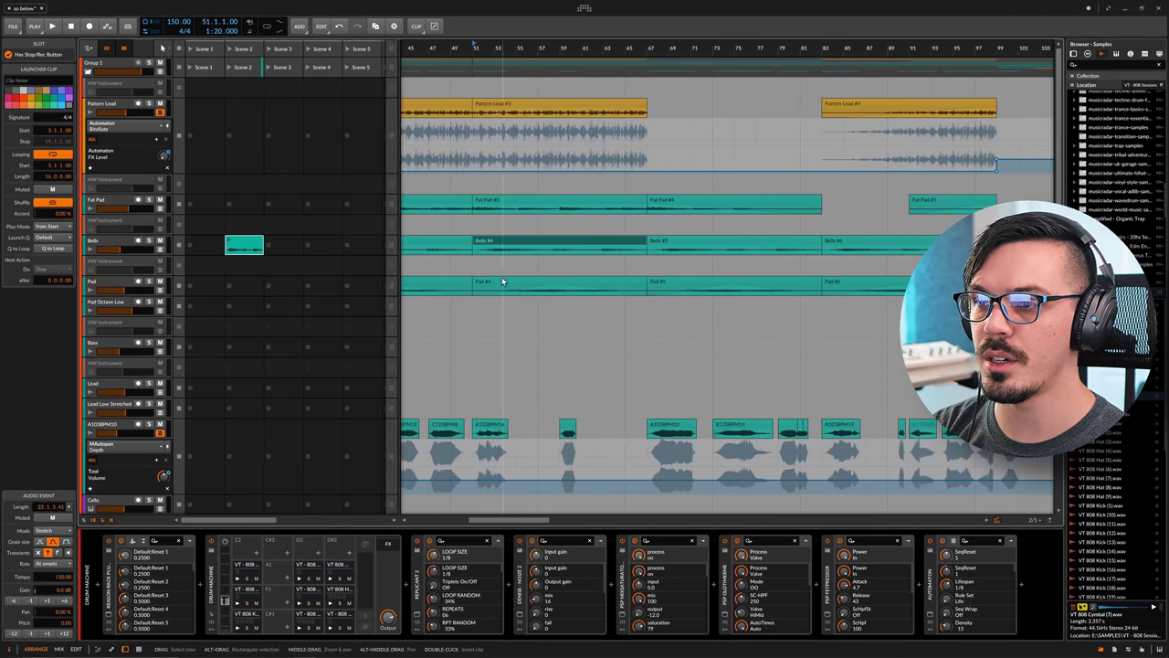
pyautogui.moveTo(502, 282); pyautogui.dragTo(245, 286)
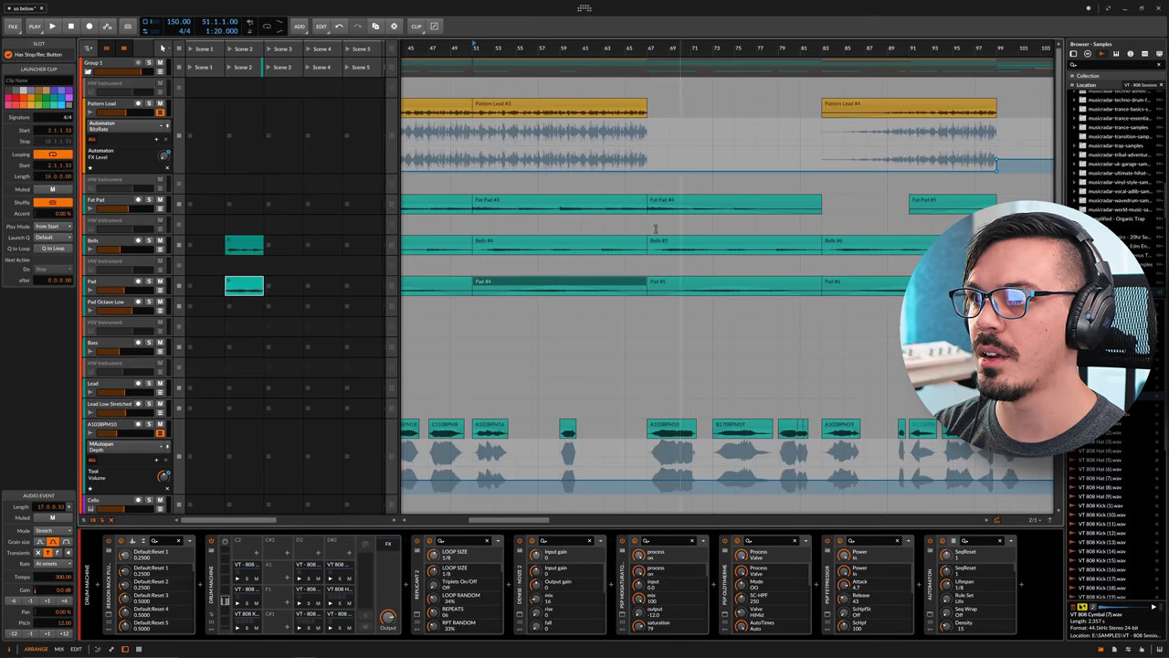
pyautogui.moveTo(493, 110); pyautogui.dragTo(239, 133)
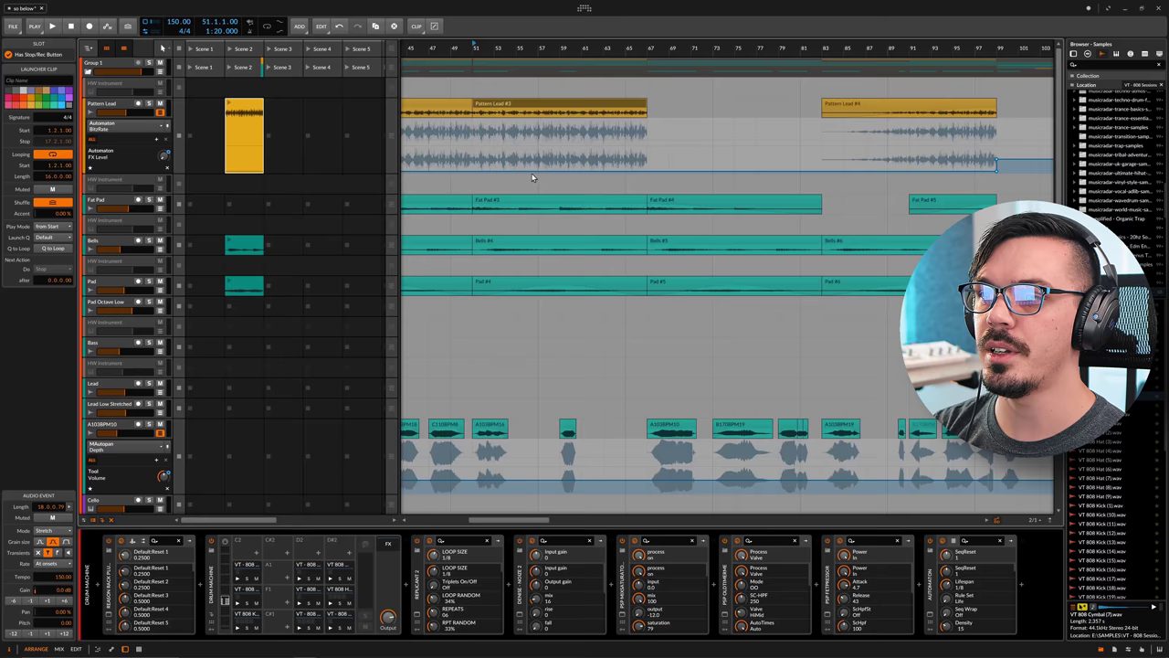
# Step: Add the Pad Octave Low clip at bar 99 and the Lead clip at bar 147 to Scene 2
pyautogui.scroll(-8, 533, 177)
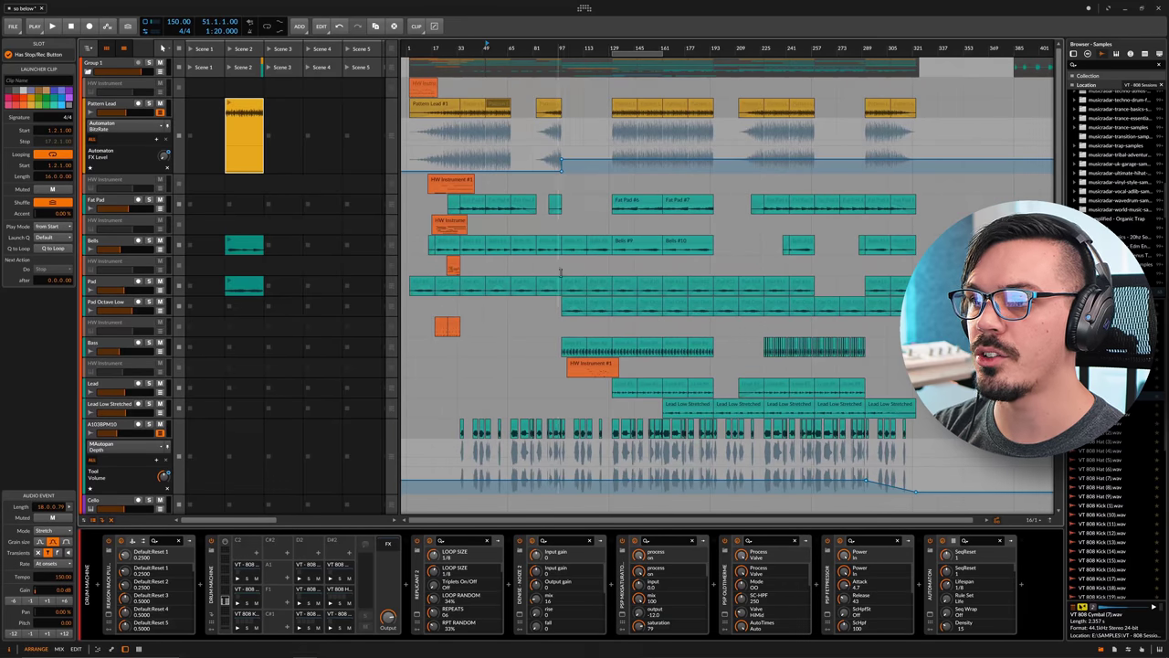
pyautogui.moveTo(492, 303); pyautogui.dragTo(242, 306)
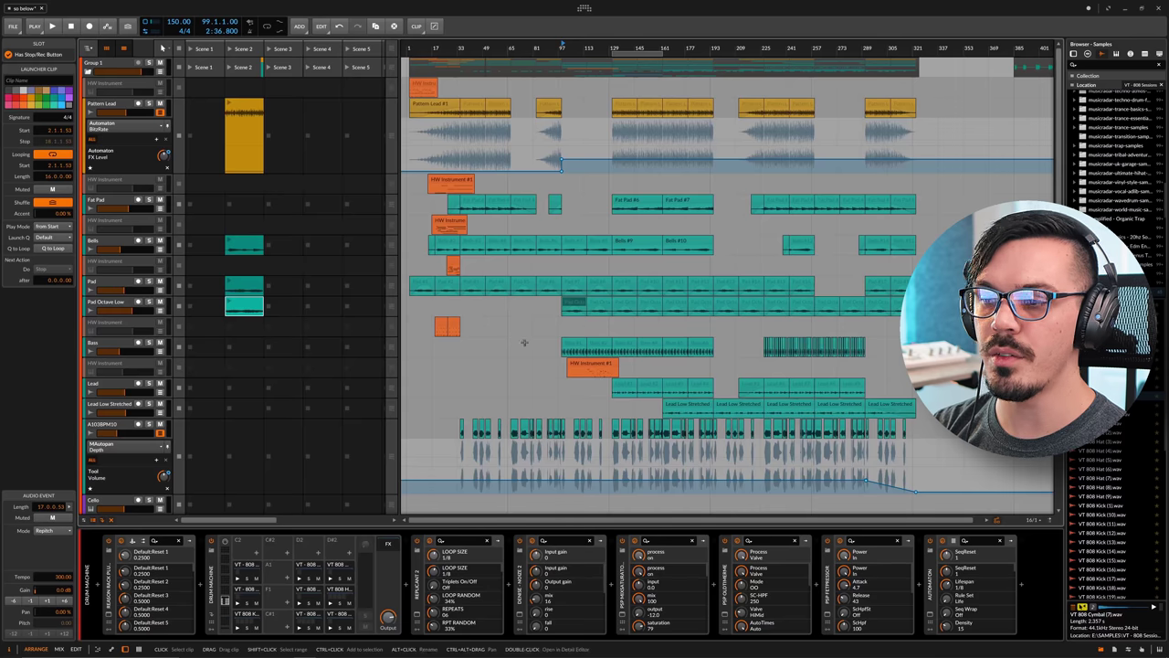
pyautogui.moveTo(648, 382); pyautogui.dragTo(249, 389)
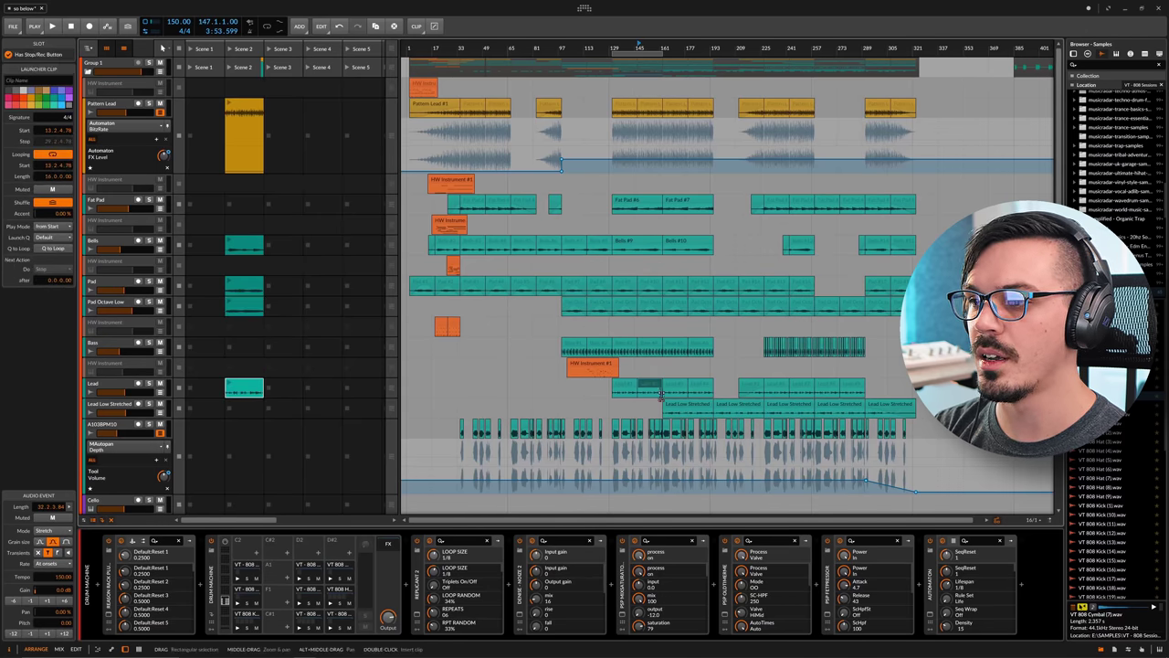
# Step: Fill Scene 3 with arranger clips from the Lead Low Stretched, Bass, Bells and Fat Pad tracks
pyautogui.moveTo(679, 408); pyautogui.dragTo(283, 409)
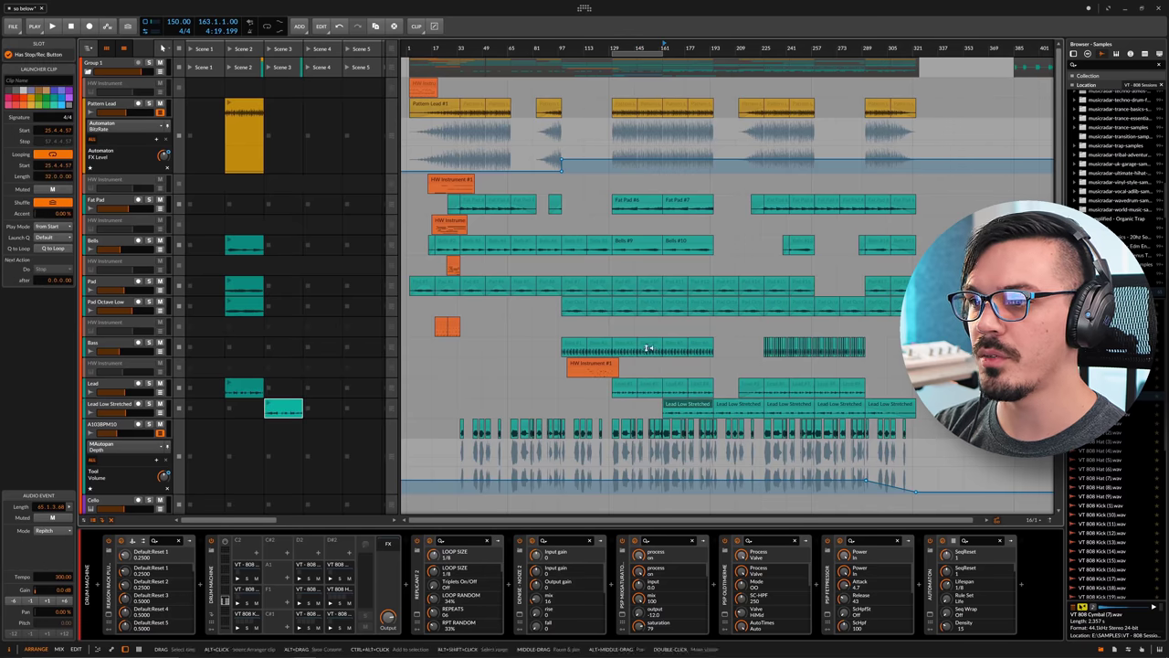
pyautogui.moveTo(649, 347); pyautogui.dragTo(294, 347)
pyautogui.moveTo(498, 240); pyautogui.dragTo(296, 255)
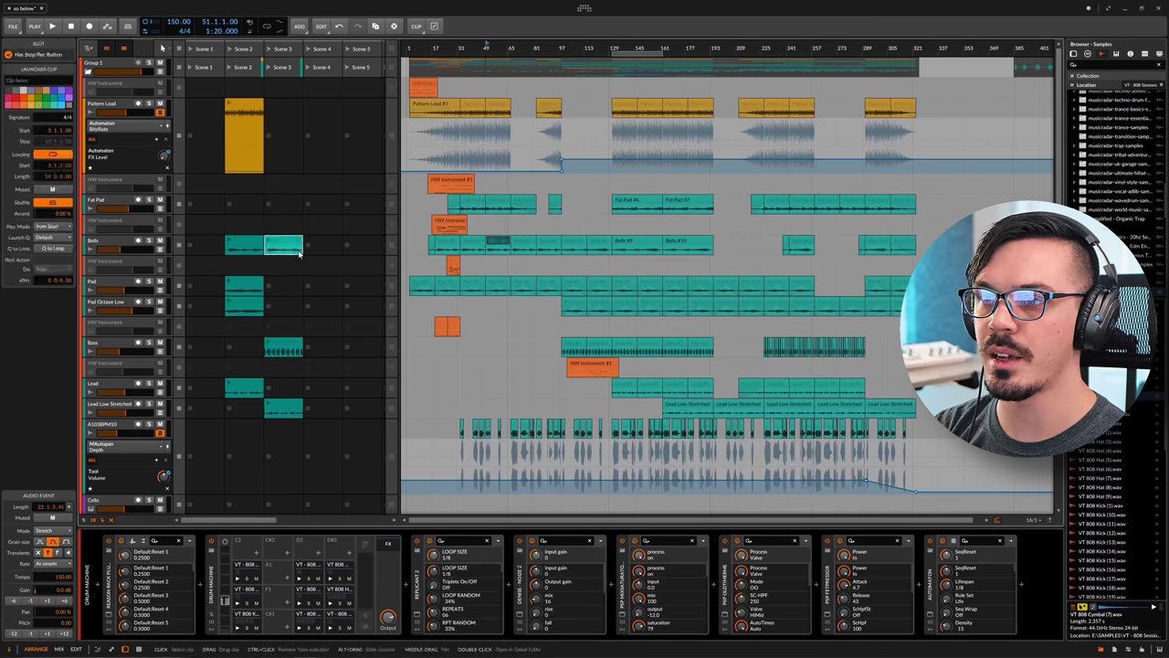
pyautogui.moveTo(499, 205); pyautogui.dragTo(296, 210)
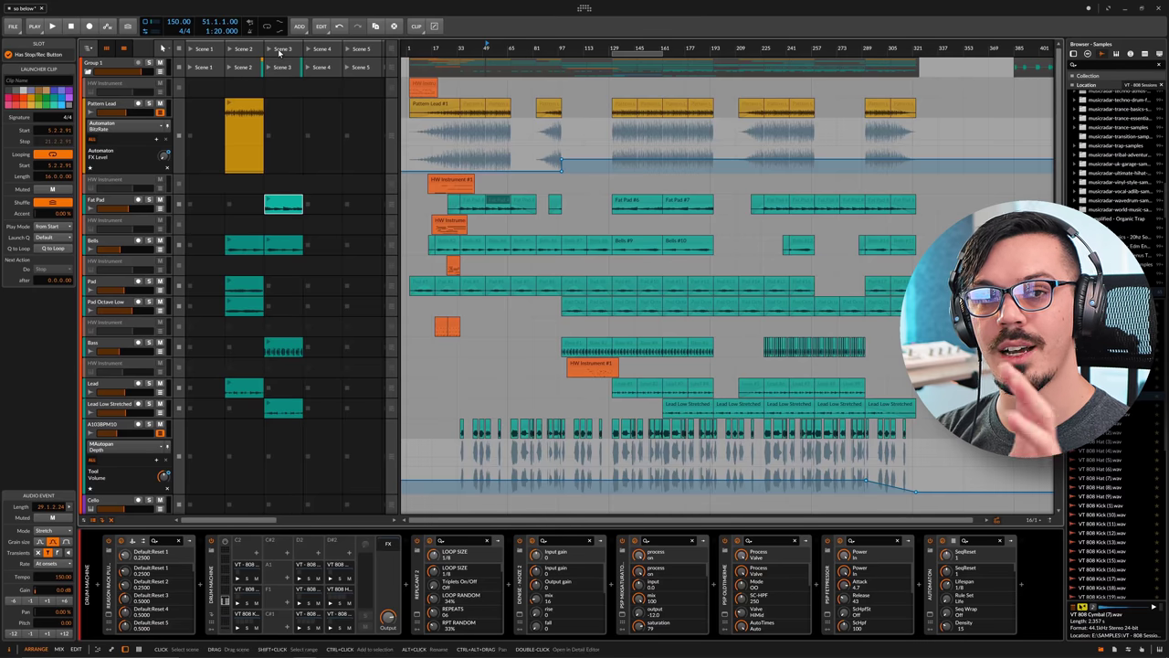
# Step: Copy Scene 3 to bar 353 and Scene 2 to bar 385 of the arranger, and undo both placements
pyautogui.moveTo(280, 51); pyautogui.dragTo(957, 67)
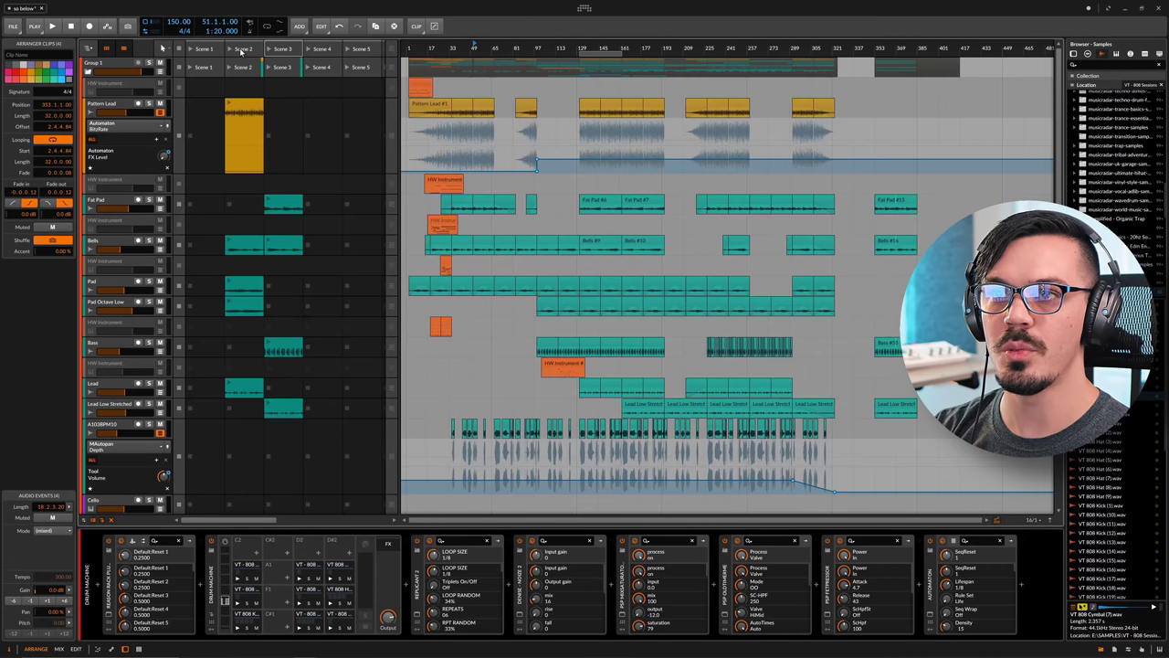
pyautogui.moveTo(242, 50)
pyautogui.mouseDown()
pyautogui.moveTo(931, 55)
pyautogui.moveTo(917, 53)
pyautogui.mouseUp()
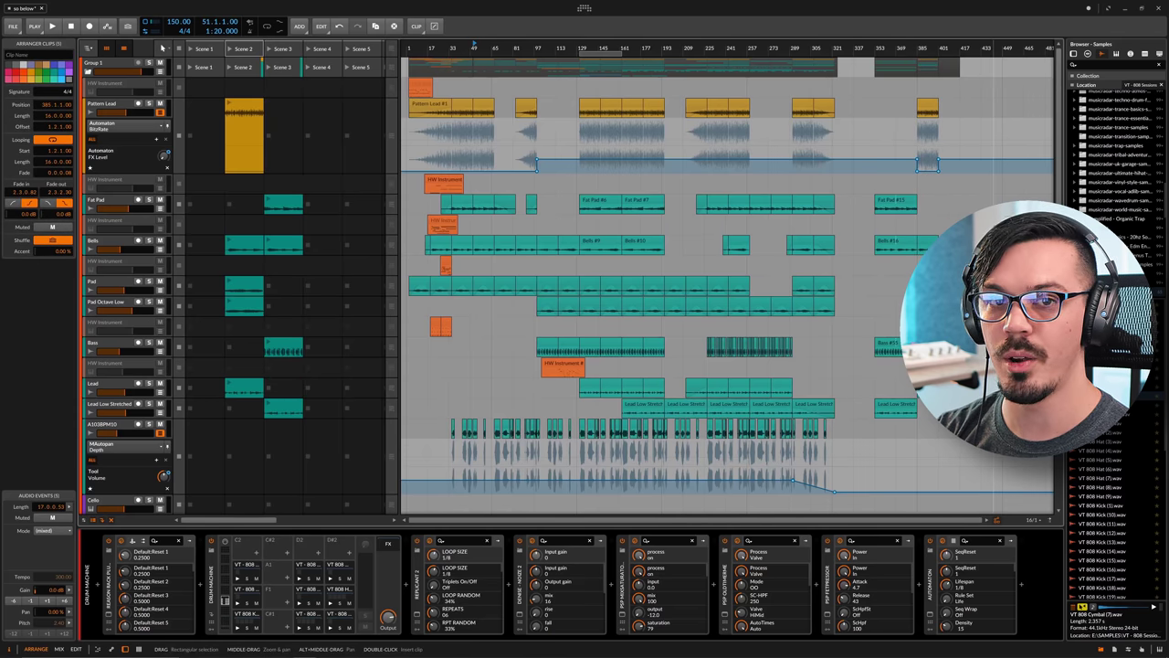
pyautogui.hotkey('ctrl', 'z')
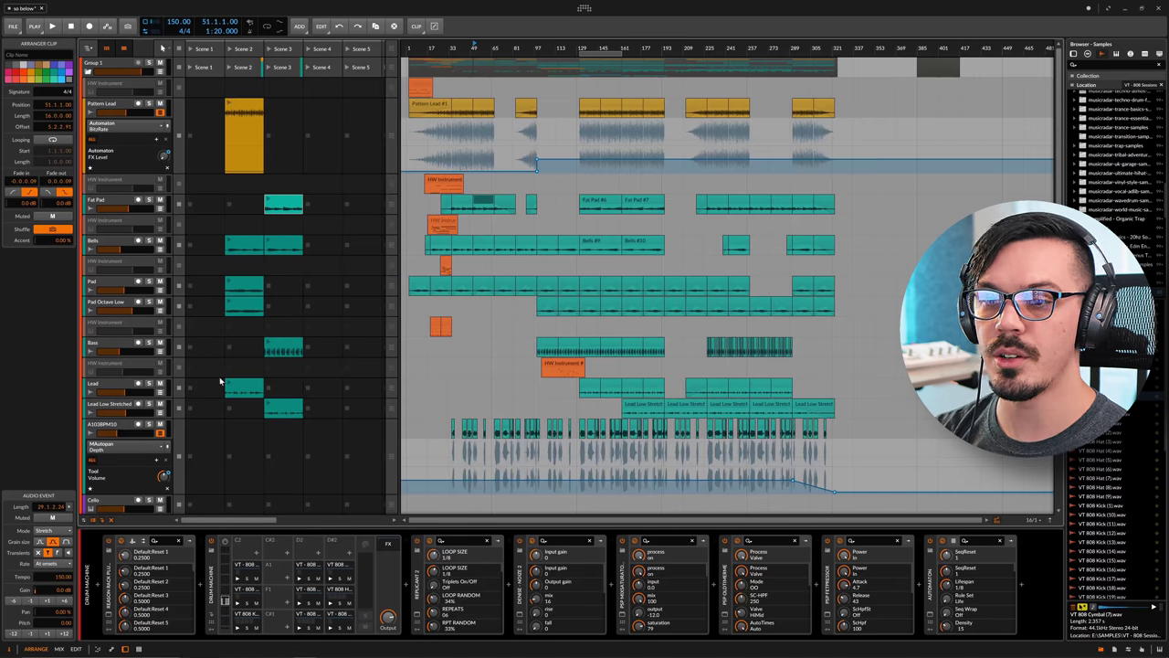
# Step: Record a short clip into the Bass track's Scene 4 slot, delete it and disarm the track
pyautogui.click(316, 352)
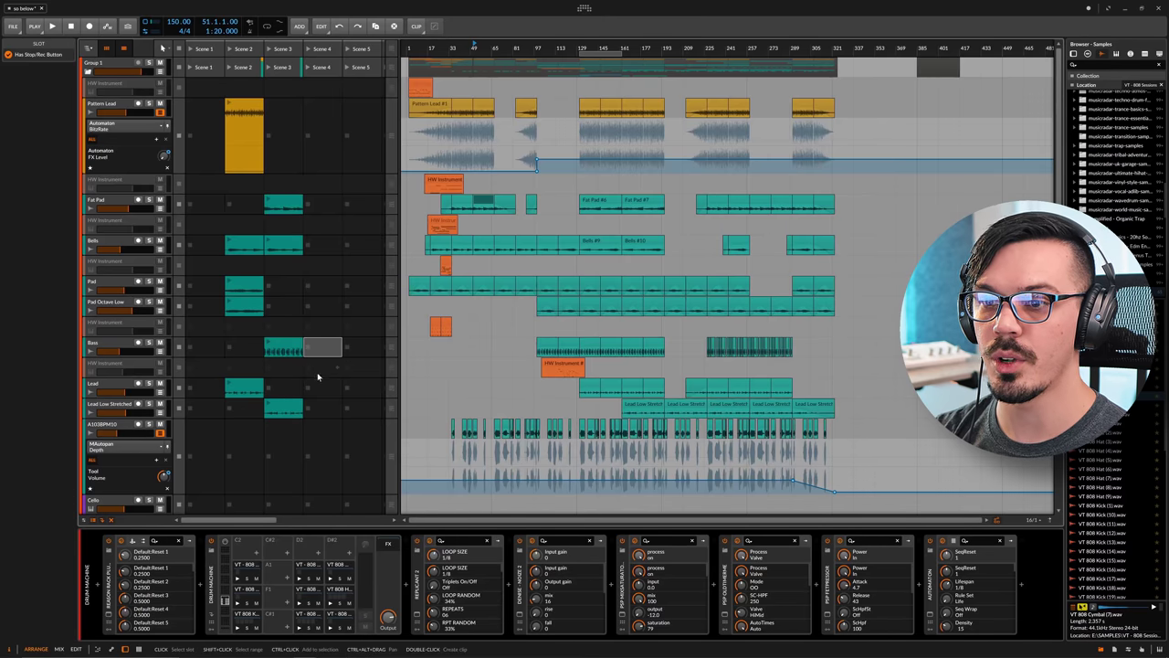
pyautogui.click(139, 347)
pyautogui.click(139, 345)
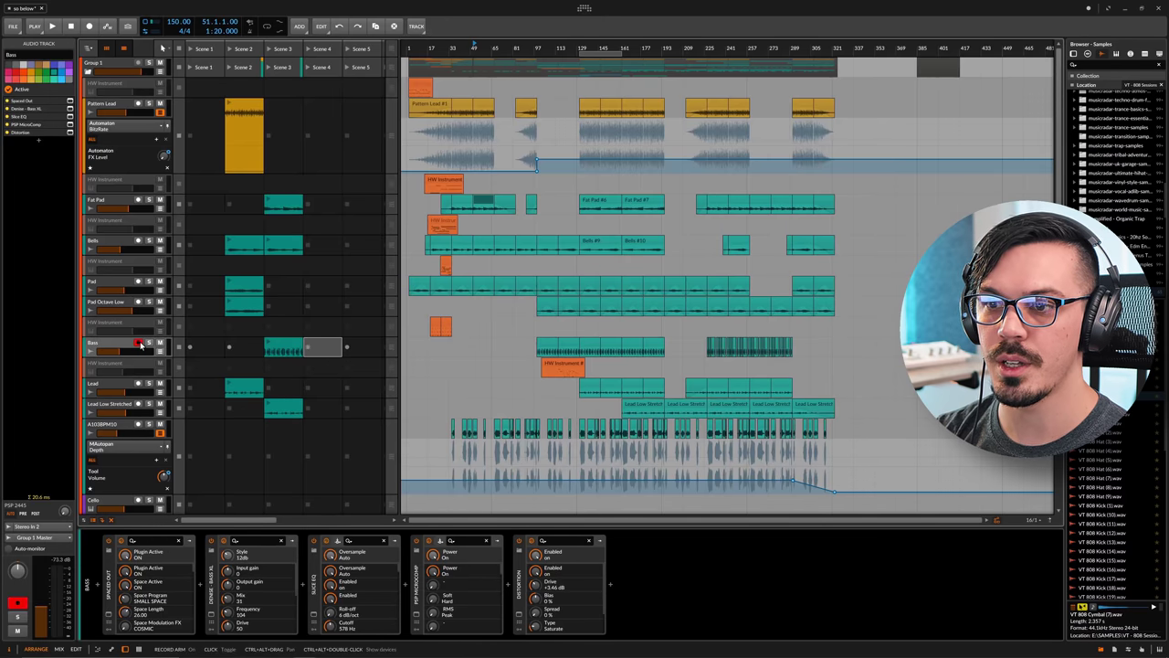
pyautogui.click(307, 349)
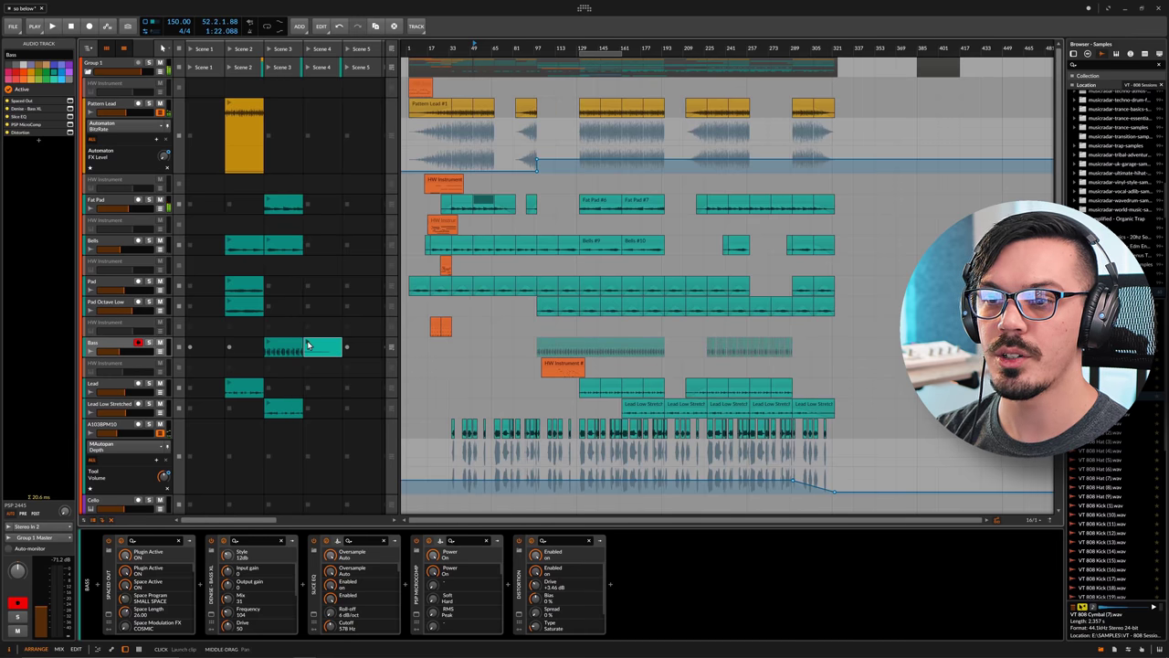
pyautogui.click(317, 345)
pyautogui.press('Delete')
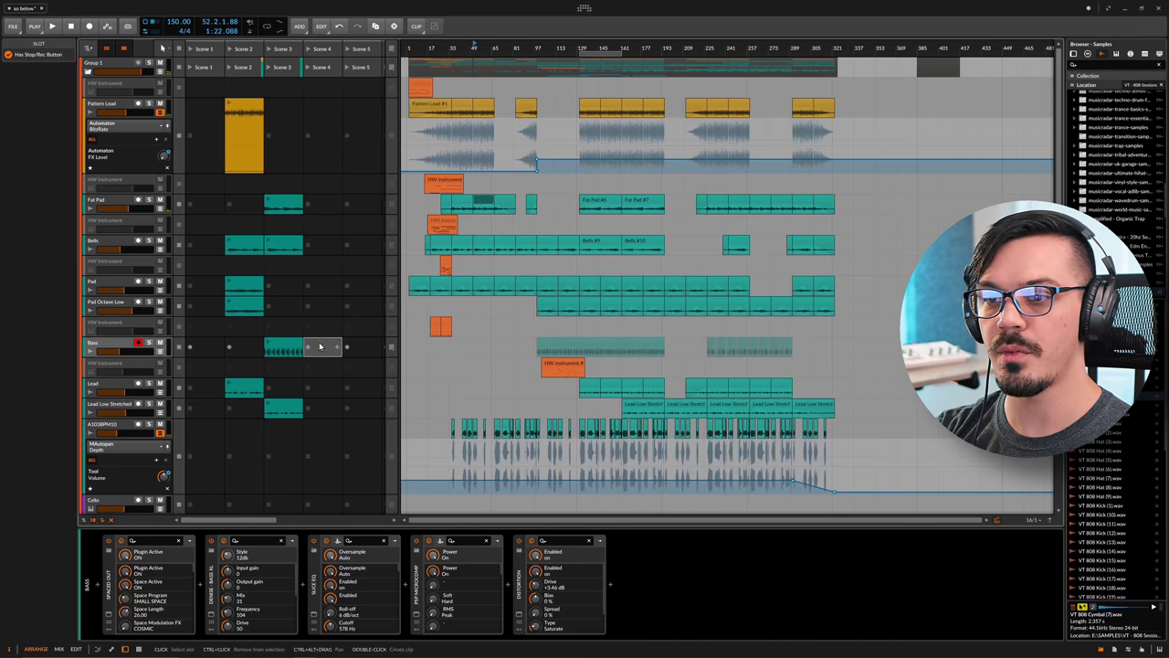
pyautogui.click(137, 344)
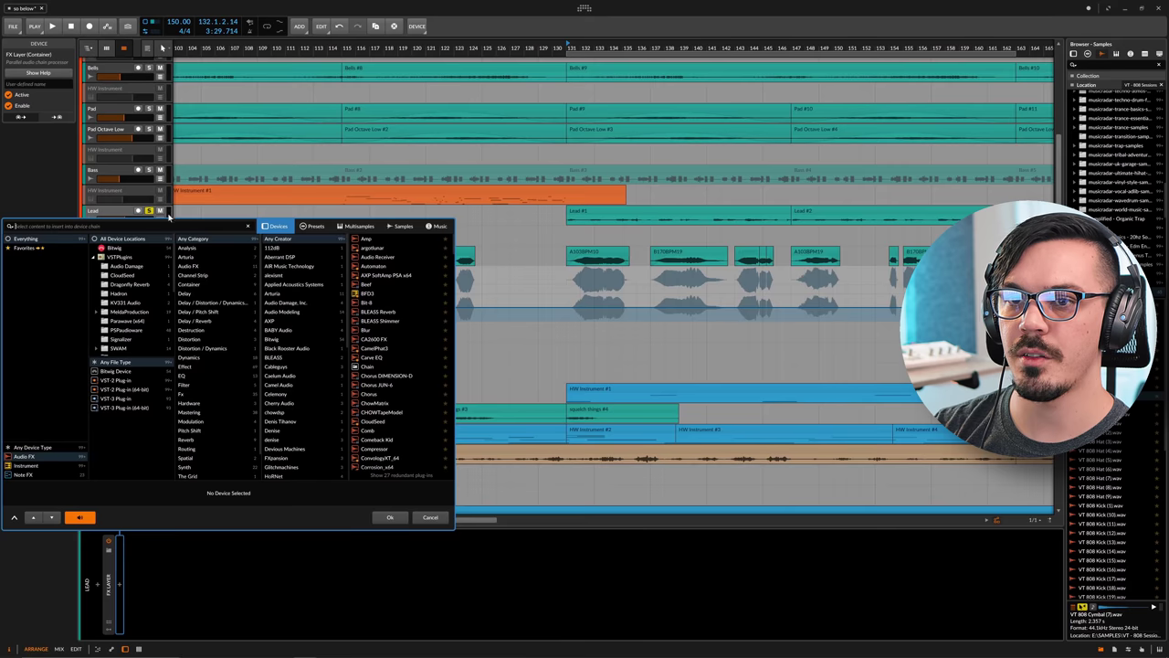
# Step: Filter the device browser to Bitwig's own audio effects and look through the list for the Lead track
pyautogui.click(114, 248)
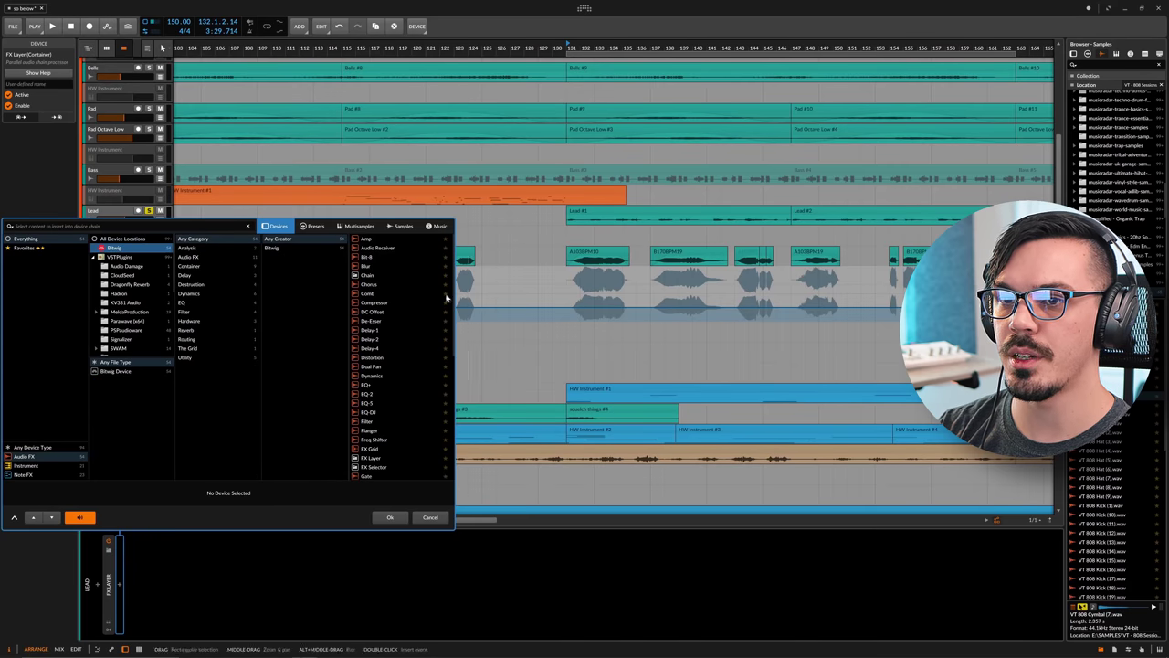
pyautogui.scroll(-8, 388, 311)
pyautogui.scroll(8, 388, 311)
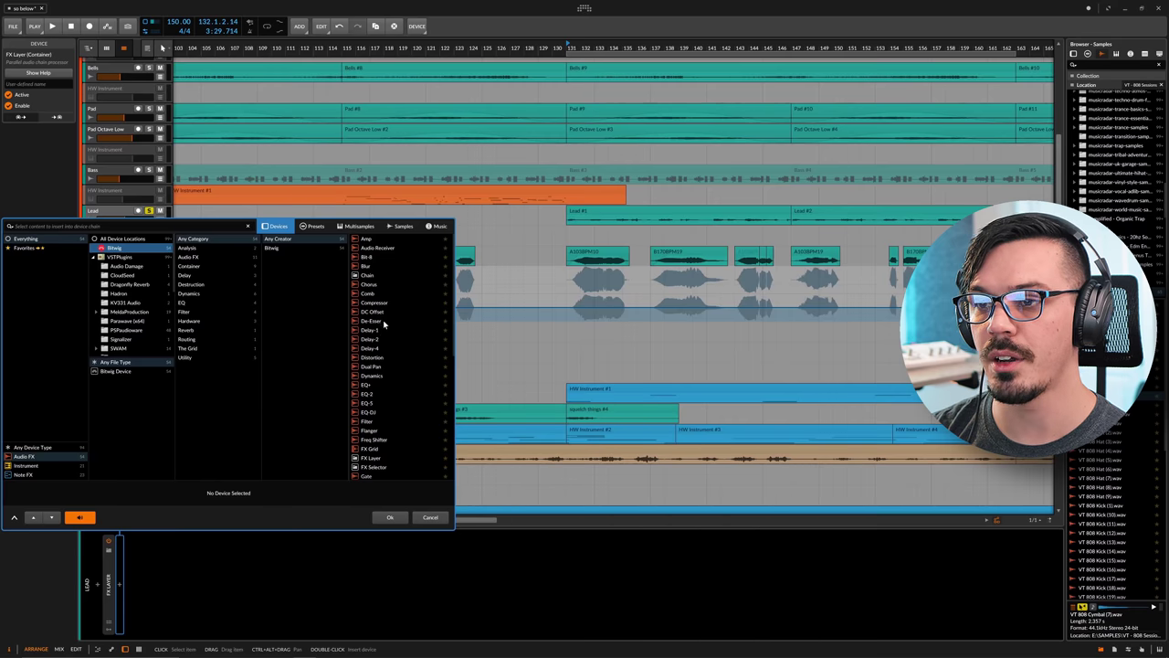
# Step: Add Bitwig's Delay-1 to the Lead track after the FX Layer and compare playback with it disabled and enabled
pyautogui.doubleClick(378, 334)
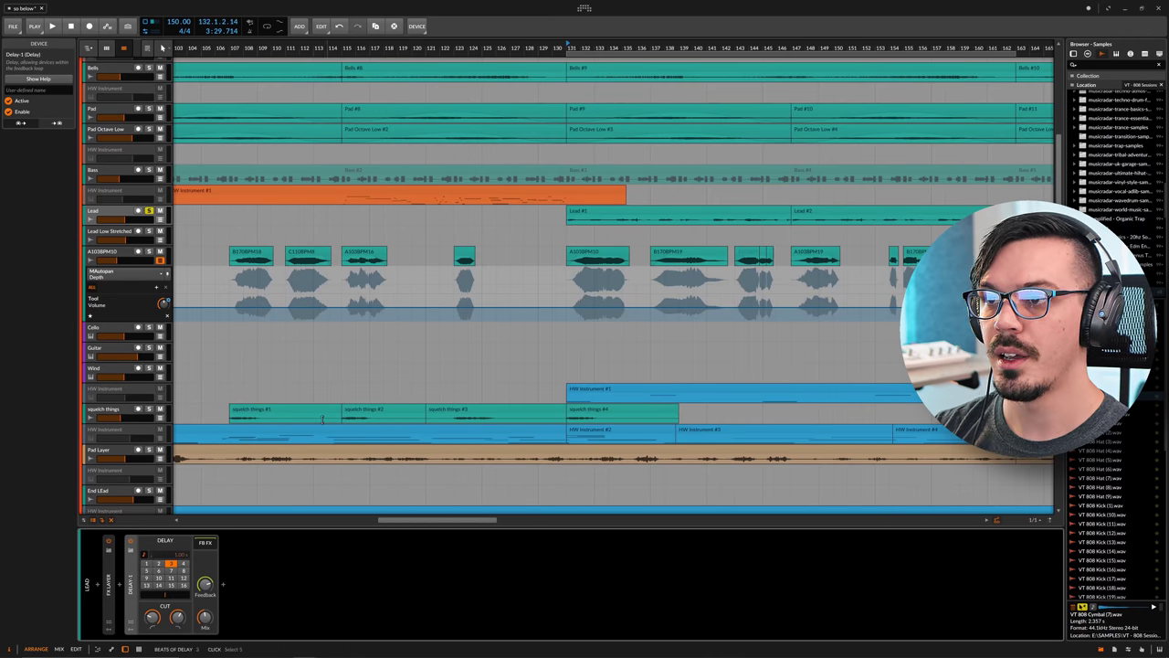
pyautogui.click(130, 542)
pyautogui.press('space')
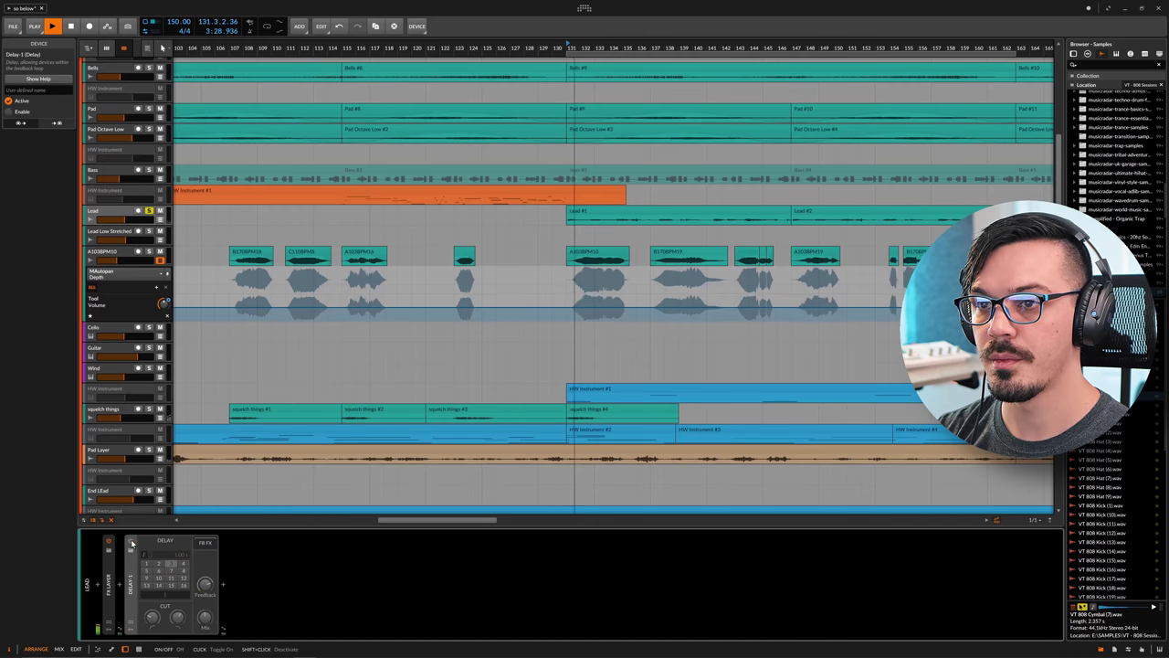
pyautogui.click(131, 542)
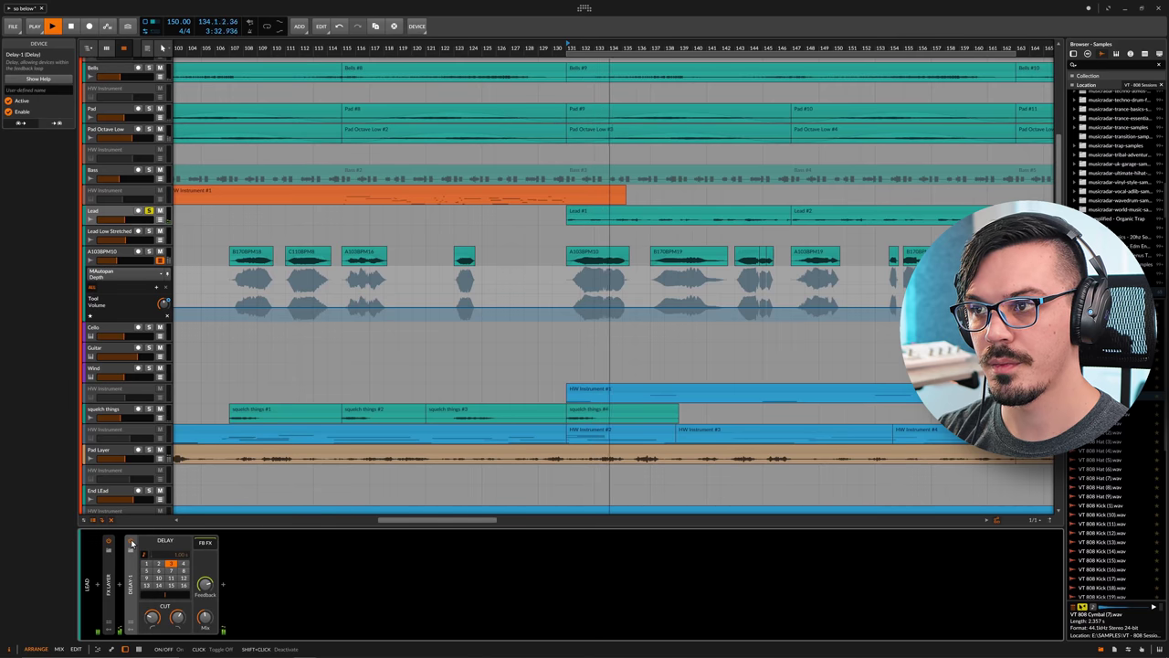
pyautogui.press('space')
# Step: Insert a Pitch Shifter into Delay-1's feedback FX chain, set it to +12 semitones and audition the Lead track
pyautogui.click(204, 543)
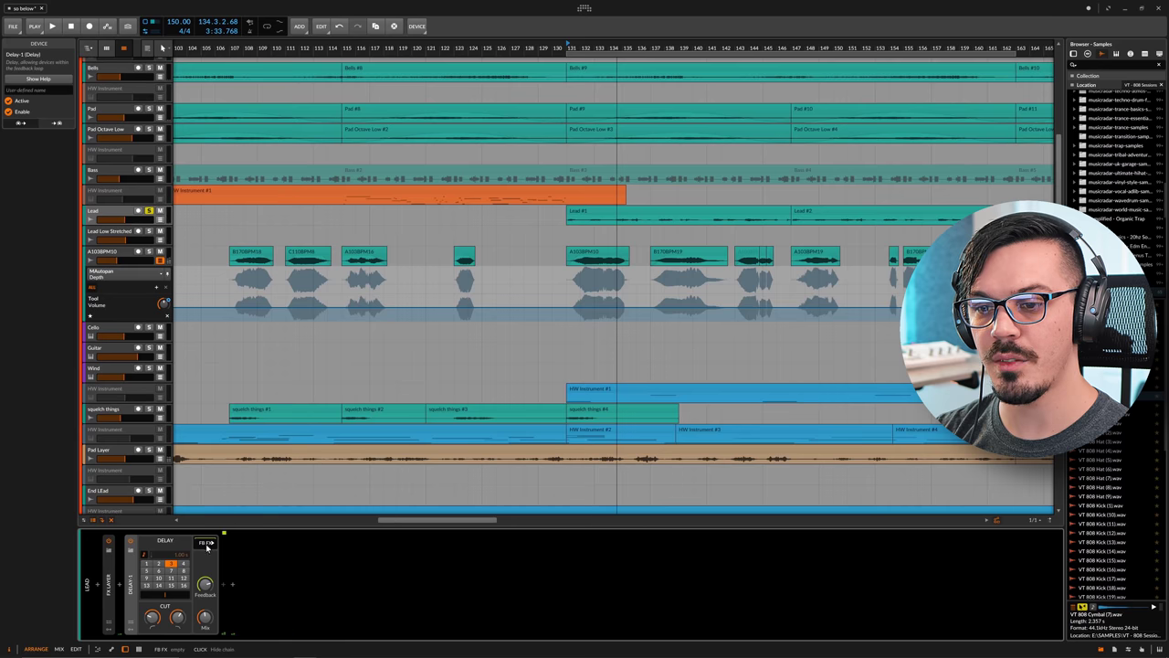
pyautogui.click(225, 583)
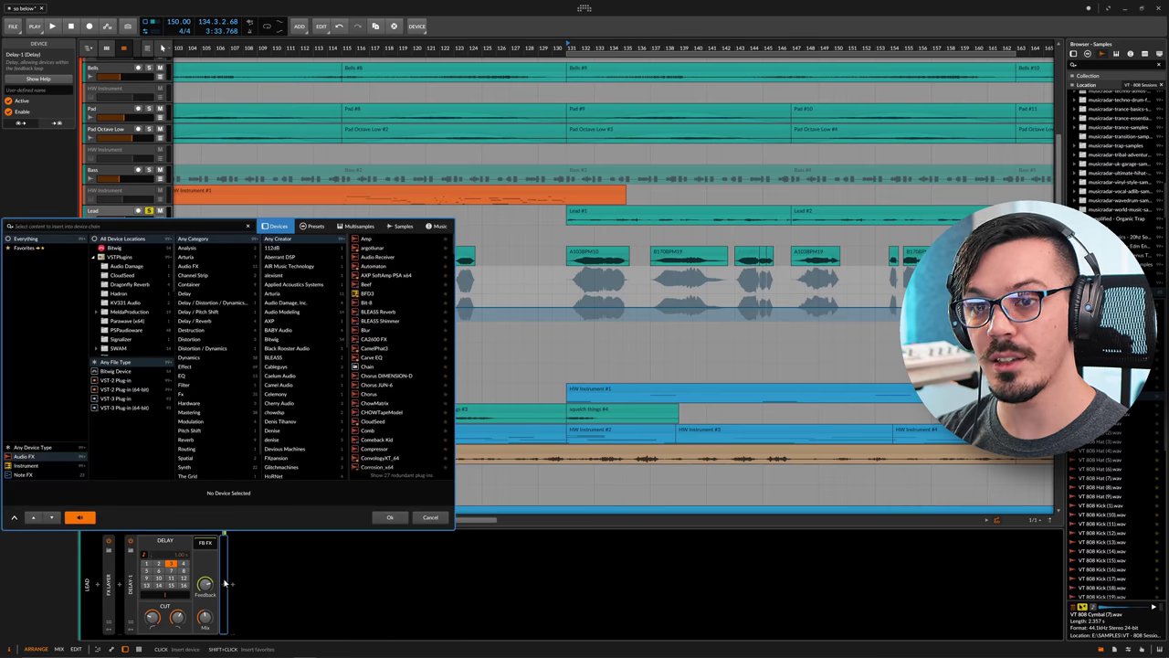
pyautogui.write('pit')
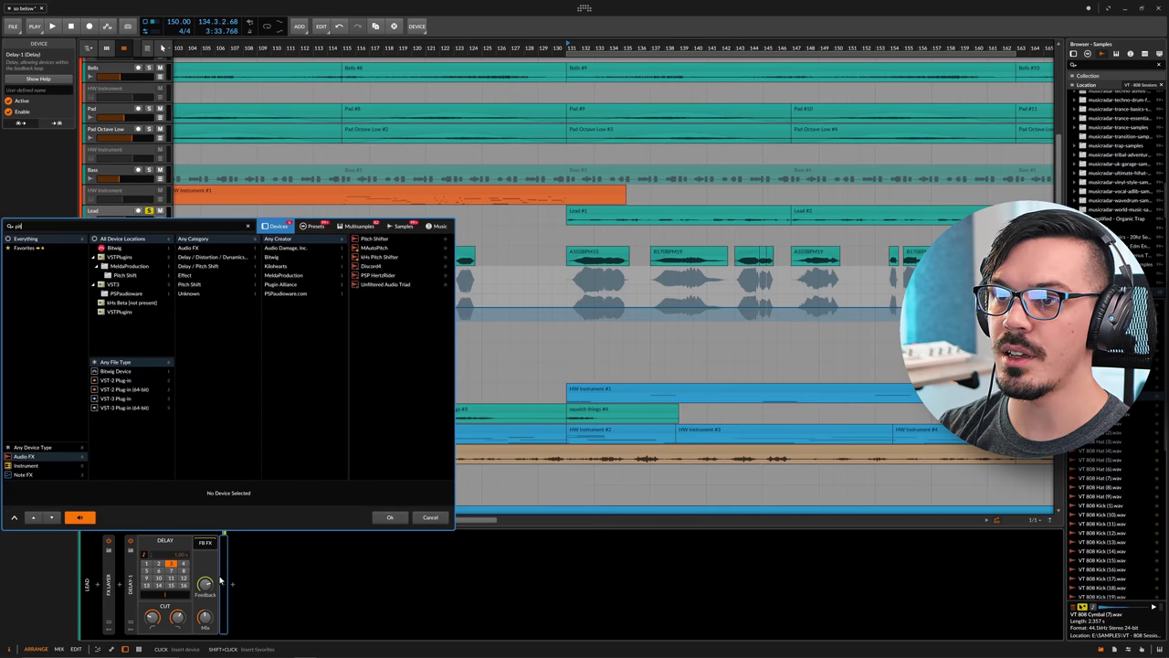
pyautogui.doubleClick(374, 238)
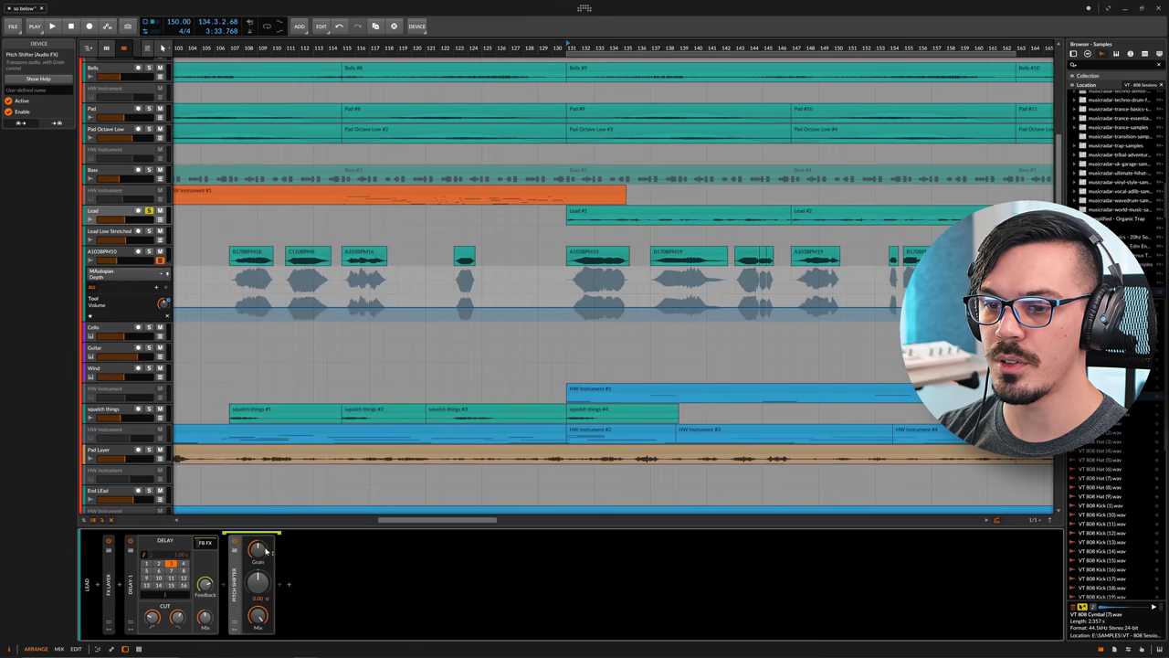
pyautogui.moveTo(259, 582); pyautogui.dragTo(259, 557)
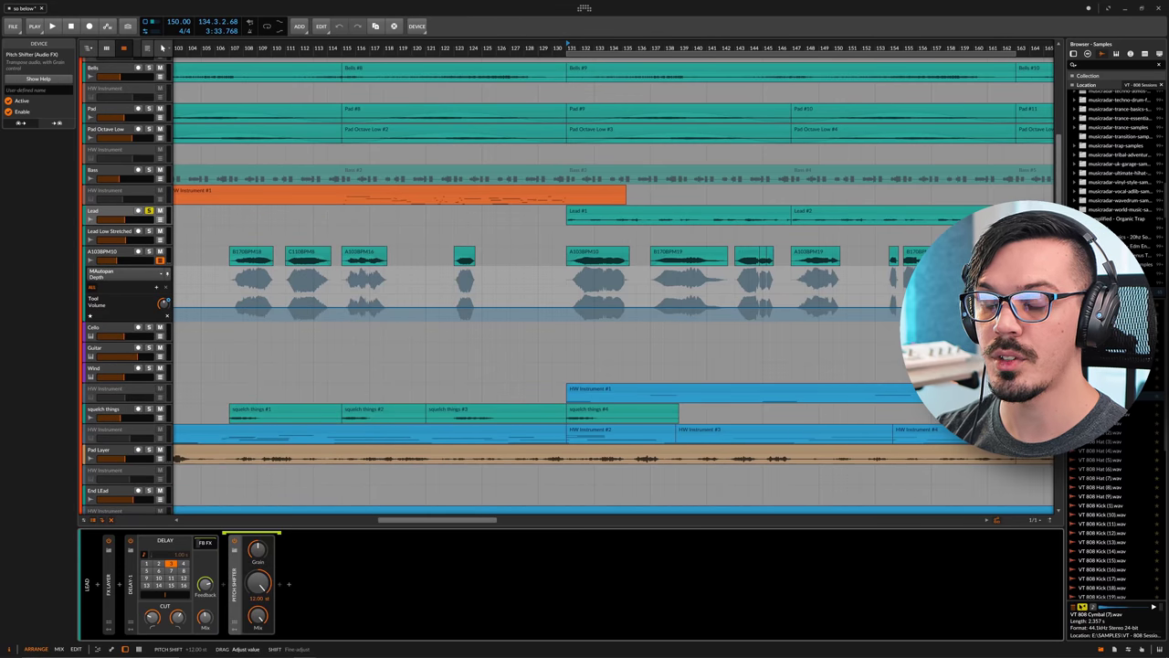
pyautogui.press('space')
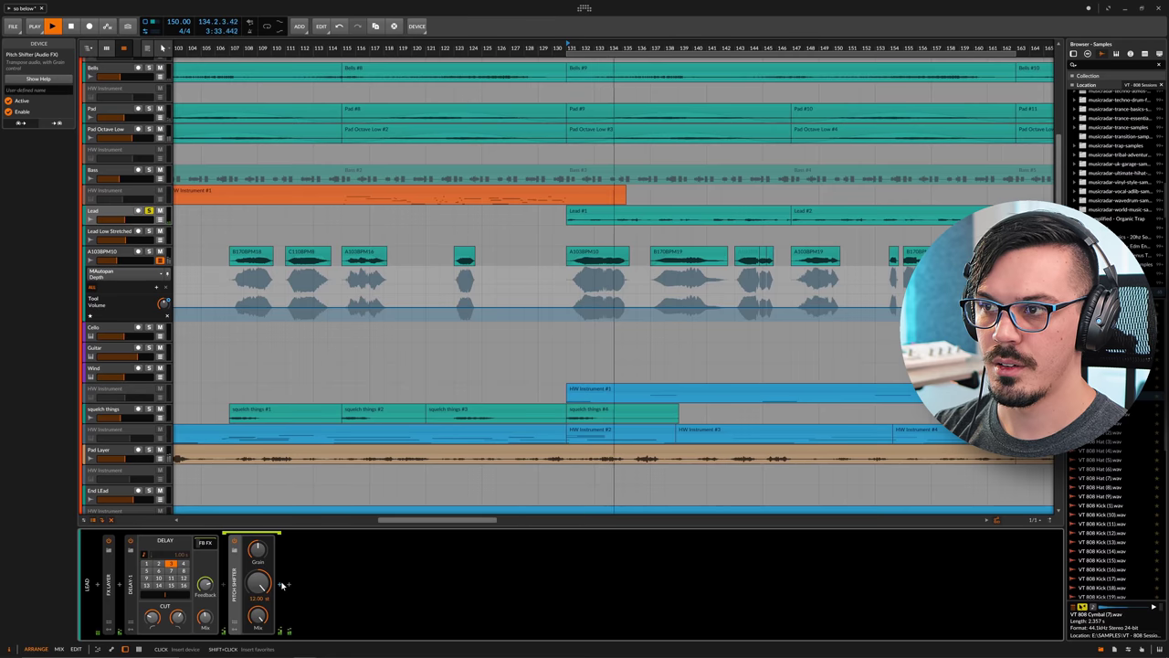
pyautogui.press('space')
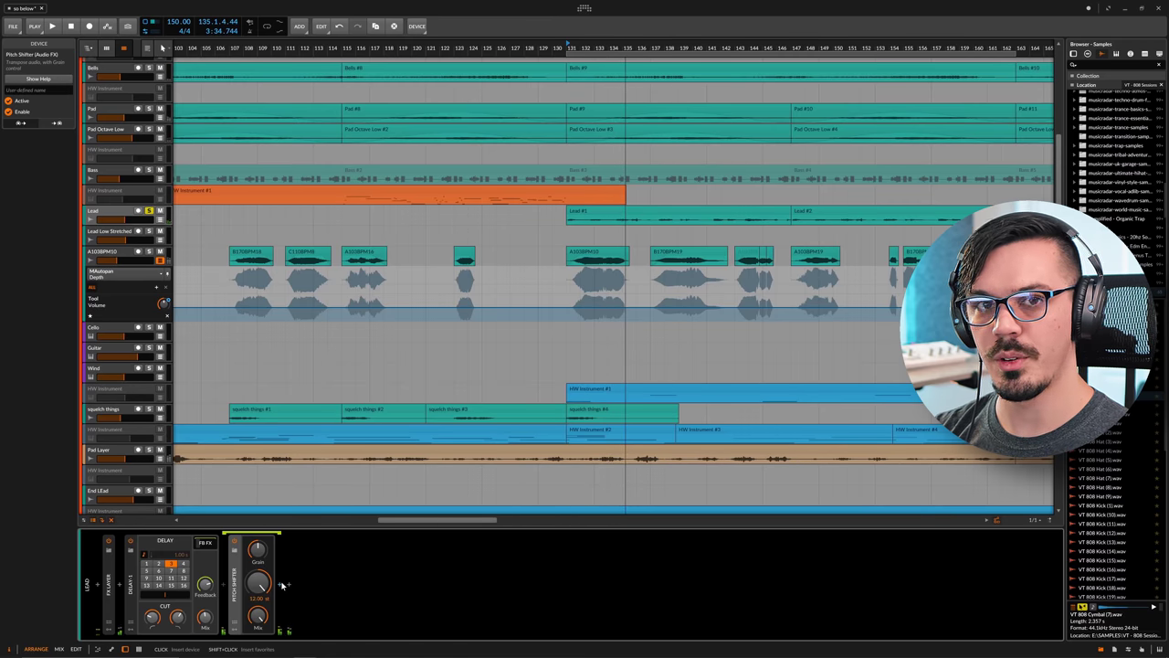
# Step: Add BLEASS Reverb after the Pitch Shifter with 2.3 s length and 100% dry/wet, and audition the result
pyautogui.click(284, 584)
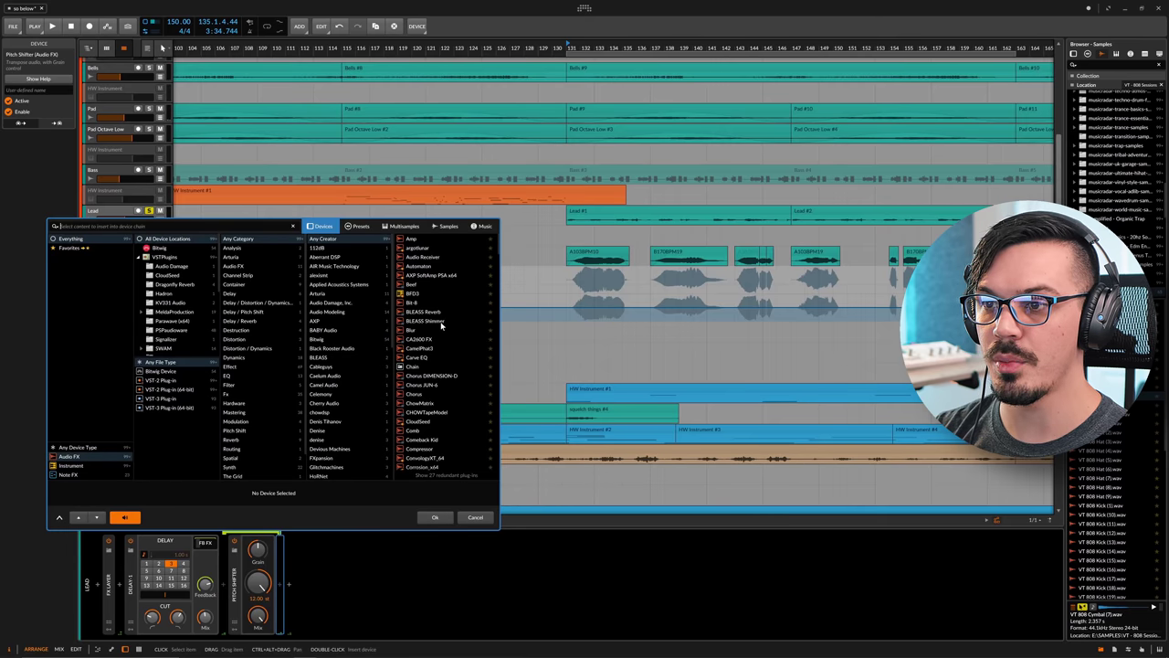
pyautogui.doubleClick(428, 311)
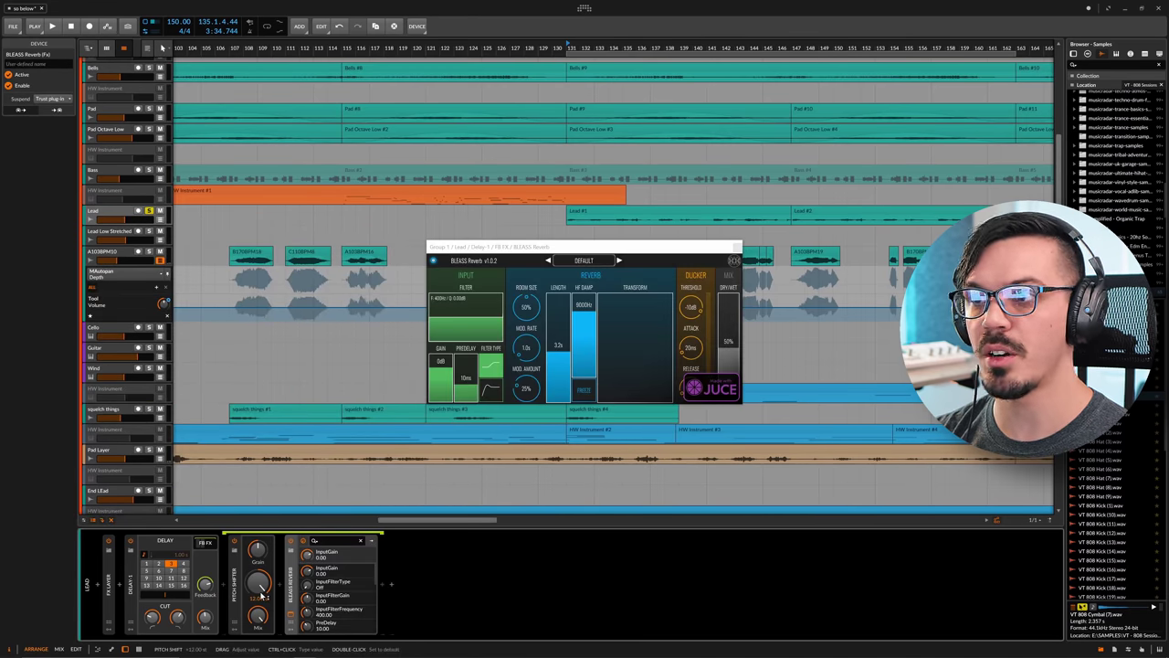
pyautogui.moveTo(558, 315); pyautogui.dragTo(563, 330)
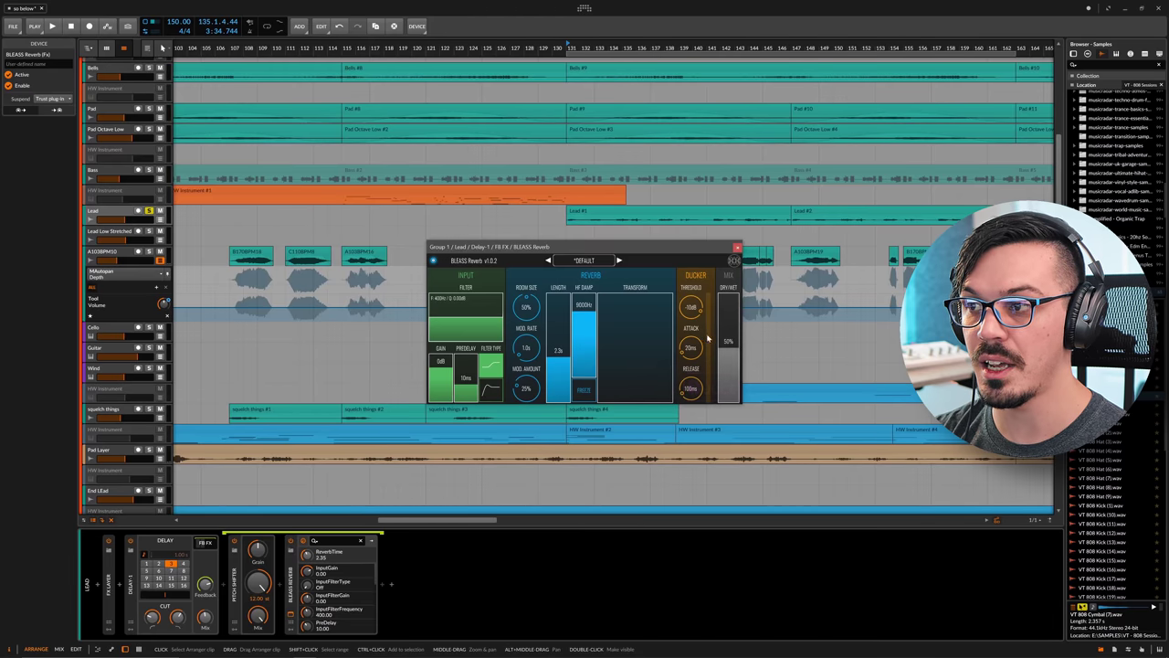
pyautogui.moveTo(728, 342); pyautogui.dragTo(728, 297)
pyautogui.press('space')
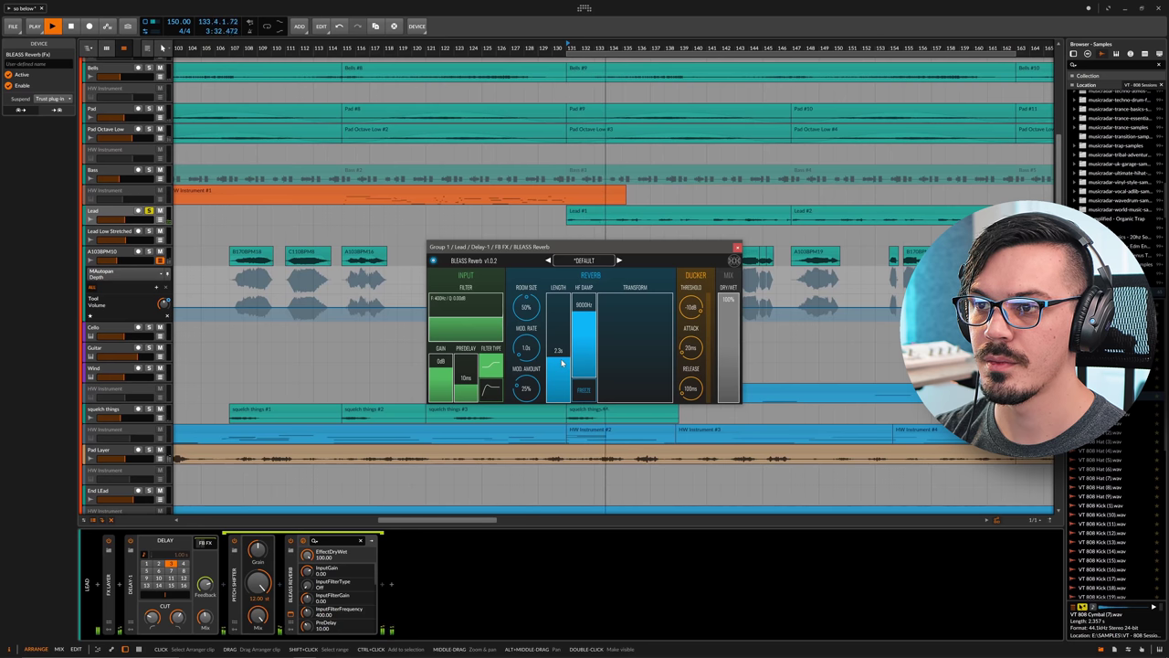
pyautogui.press('space')
# Step: Replace the Delay-1 device on the Lead track with Delay-4
pyautogui.click(131, 583)
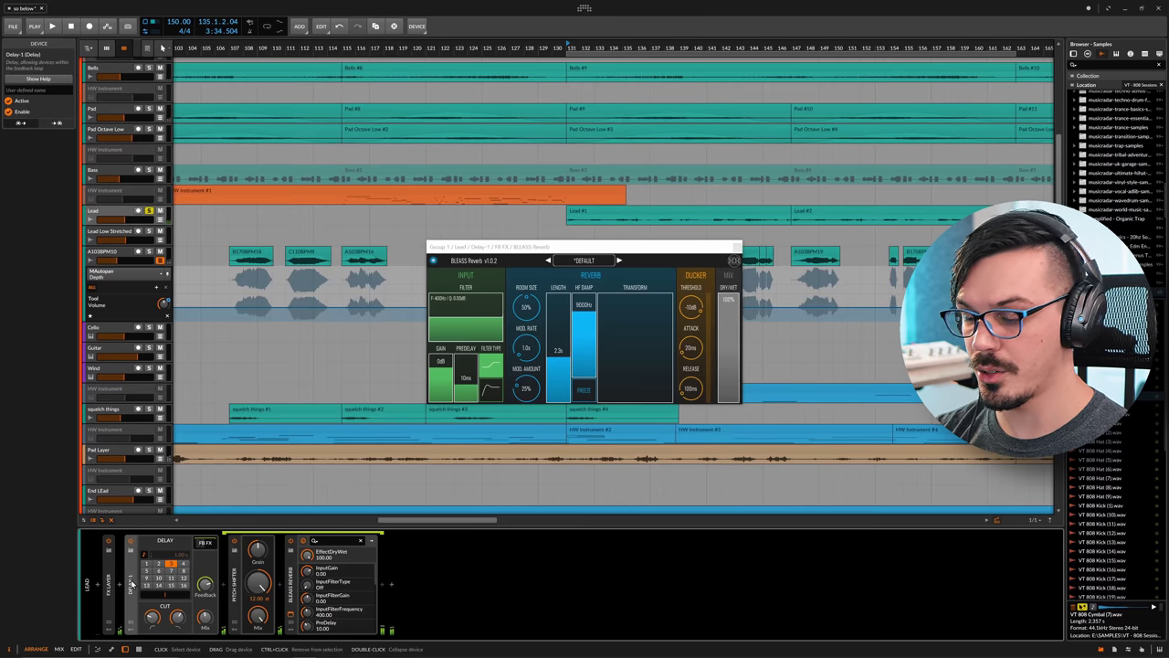
pyautogui.press('Delete')
pyautogui.doubleClick(171, 542)
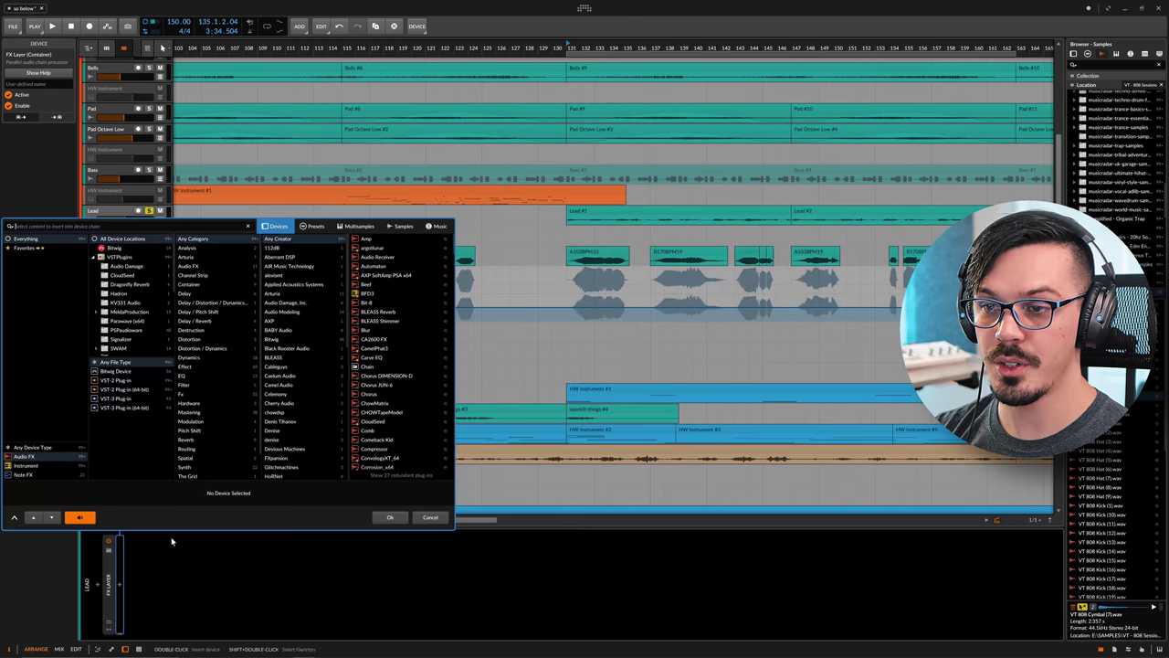
pyautogui.write('delay')
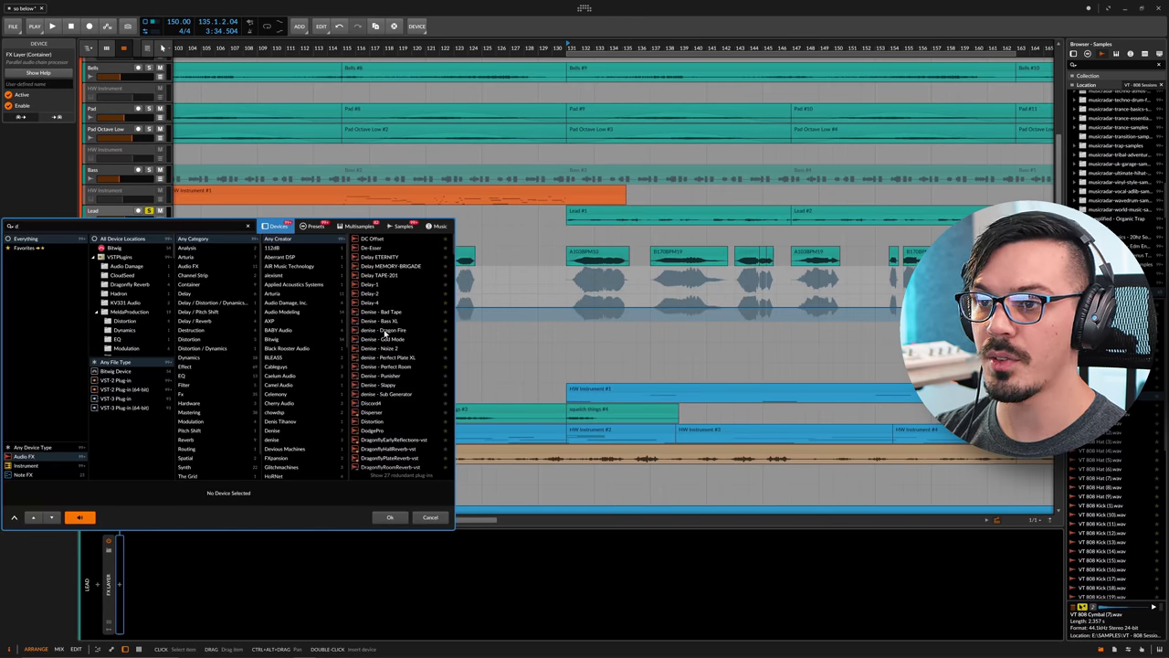
pyautogui.doubleClick(384, 294)
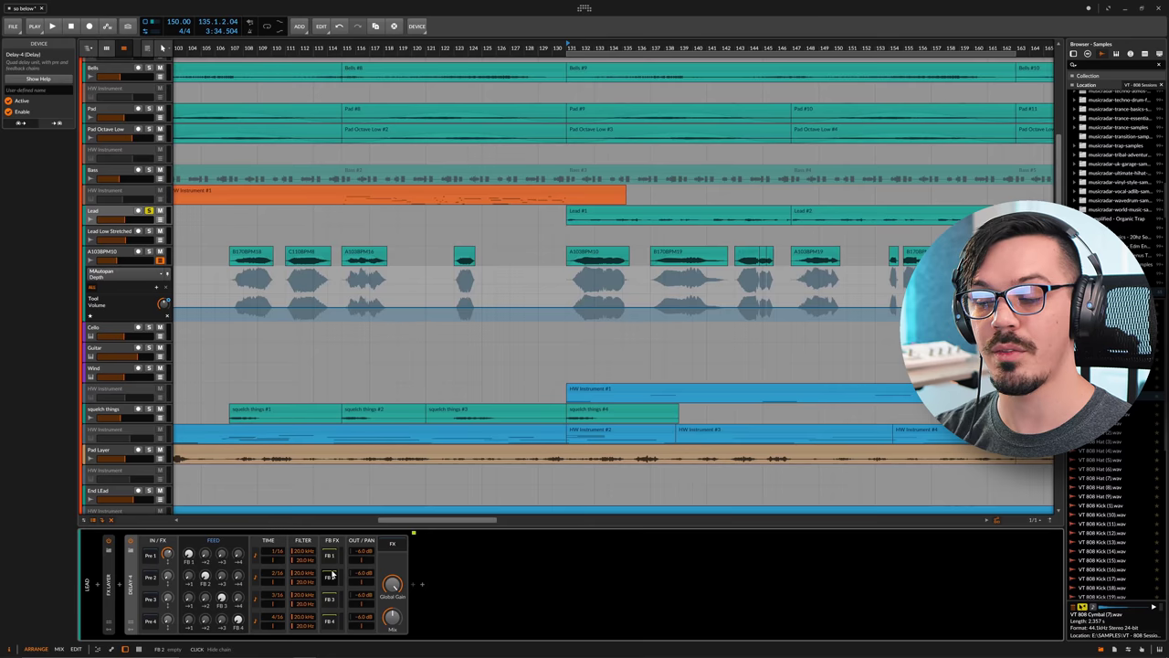
# Step: Insert AXP SoftAmp PSA x64 into Delay-4's FB 2 feedback chain and group it into an FX Layer
pyautogui.click(413, 584)
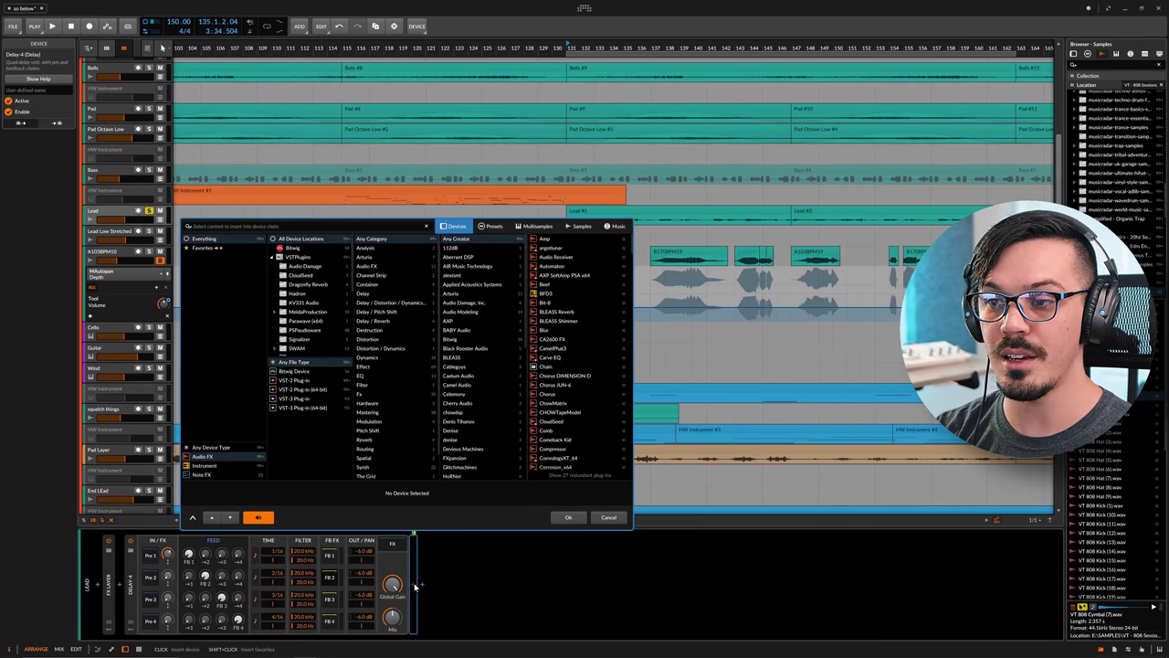
pyautogui.doubleClick(568, 275)
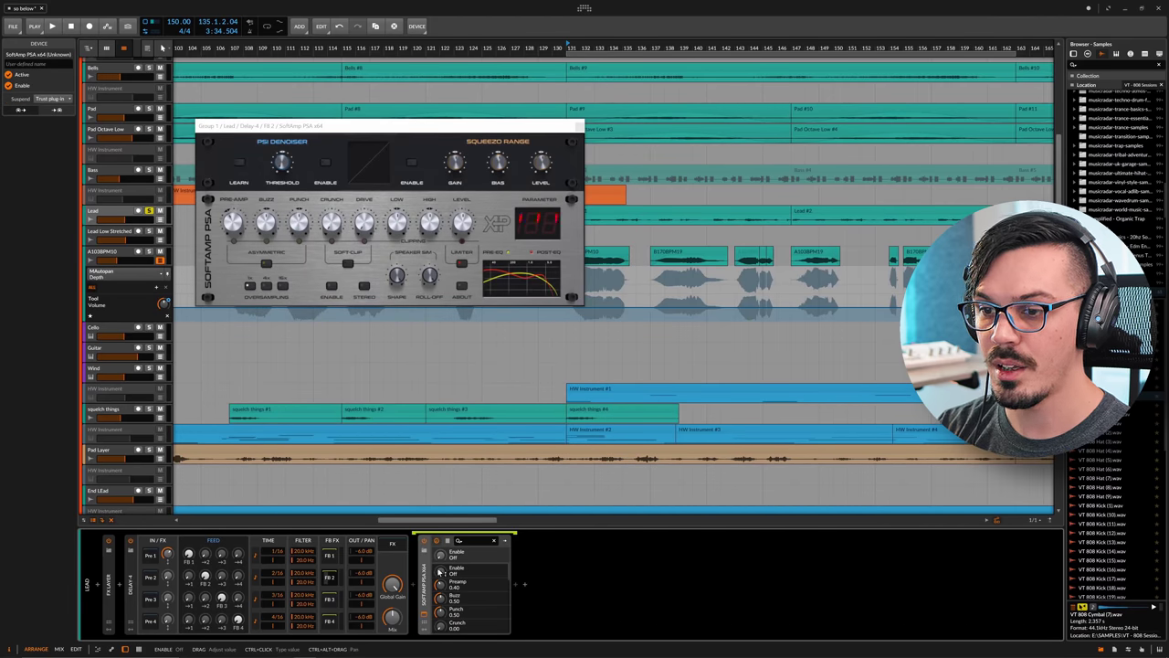
pyautogui.hotkey('ctrl', 'g')
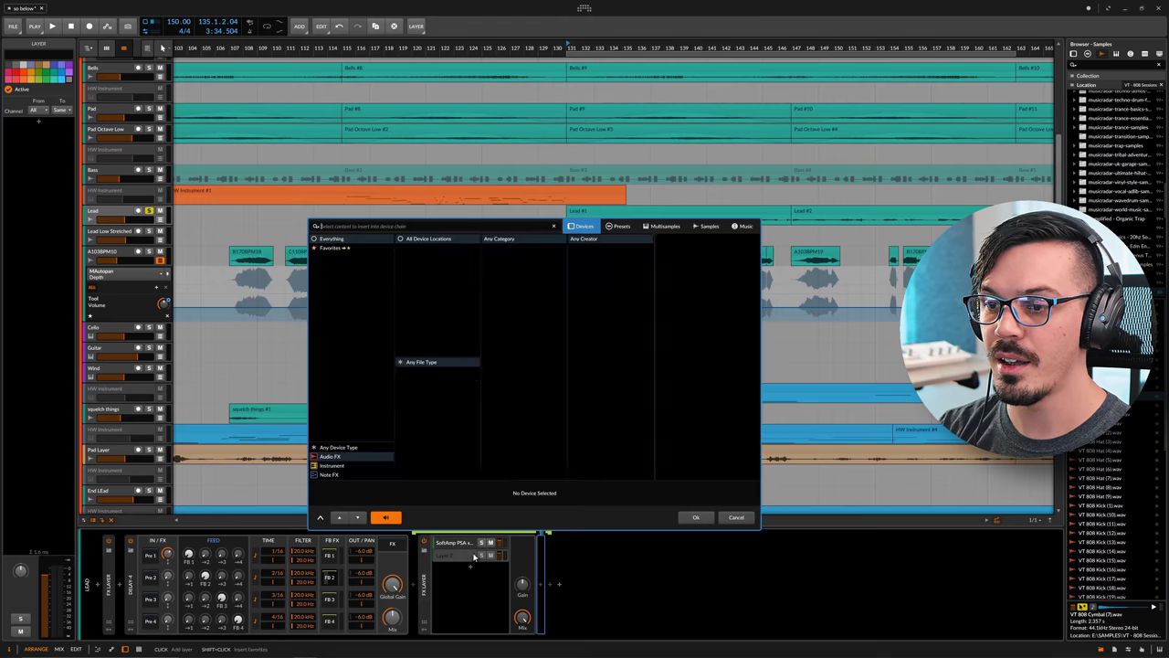
# Step: Add Blur as a second layer beside SoftAmp PSA in the feedback chain's FX Layer and reduce the layer's mix
pyautogui.click(470, 554)
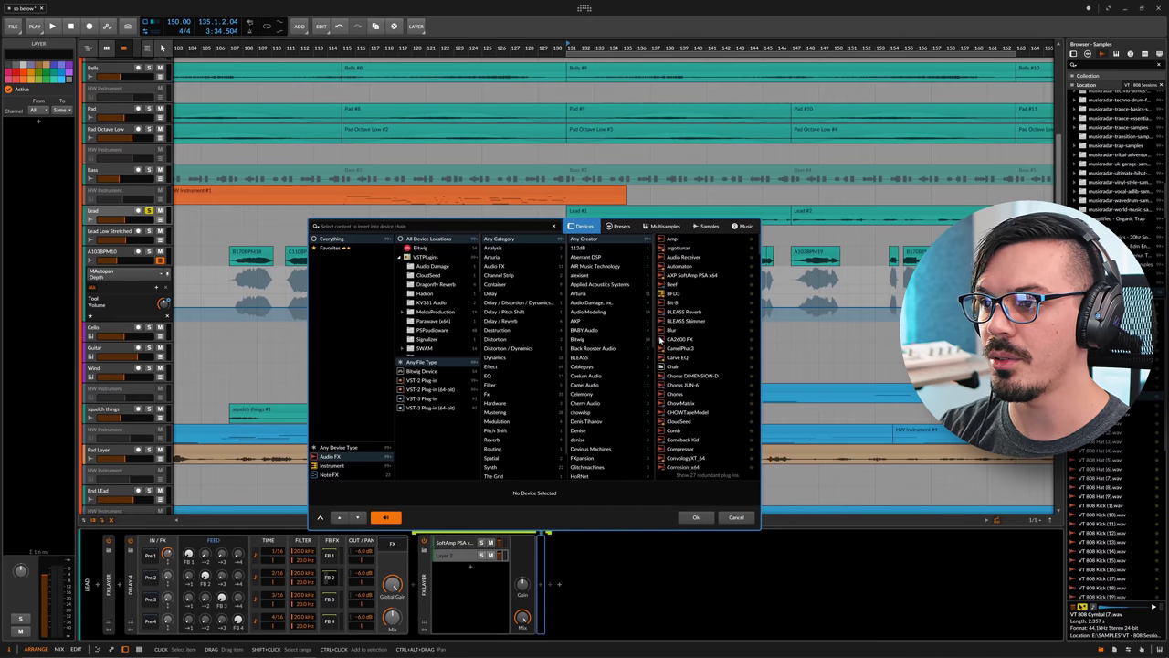
pyautogui.doubleClick(676, 330)
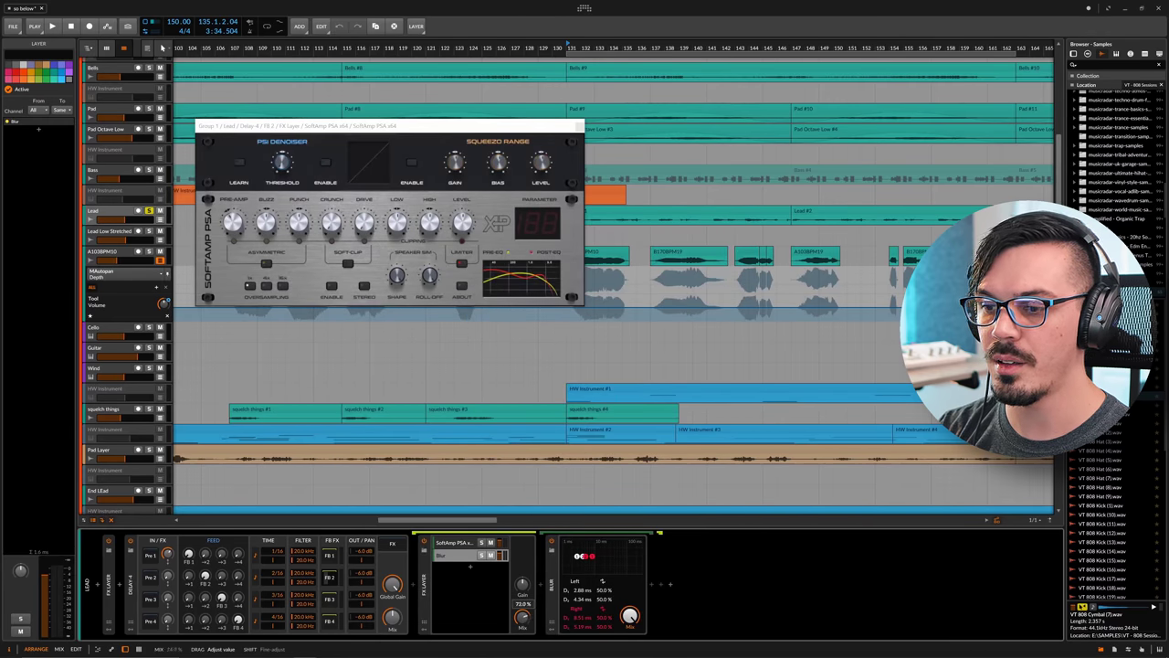
pyautogui.moveTo(523, 616); pyautogui.dragTo(523, 612)
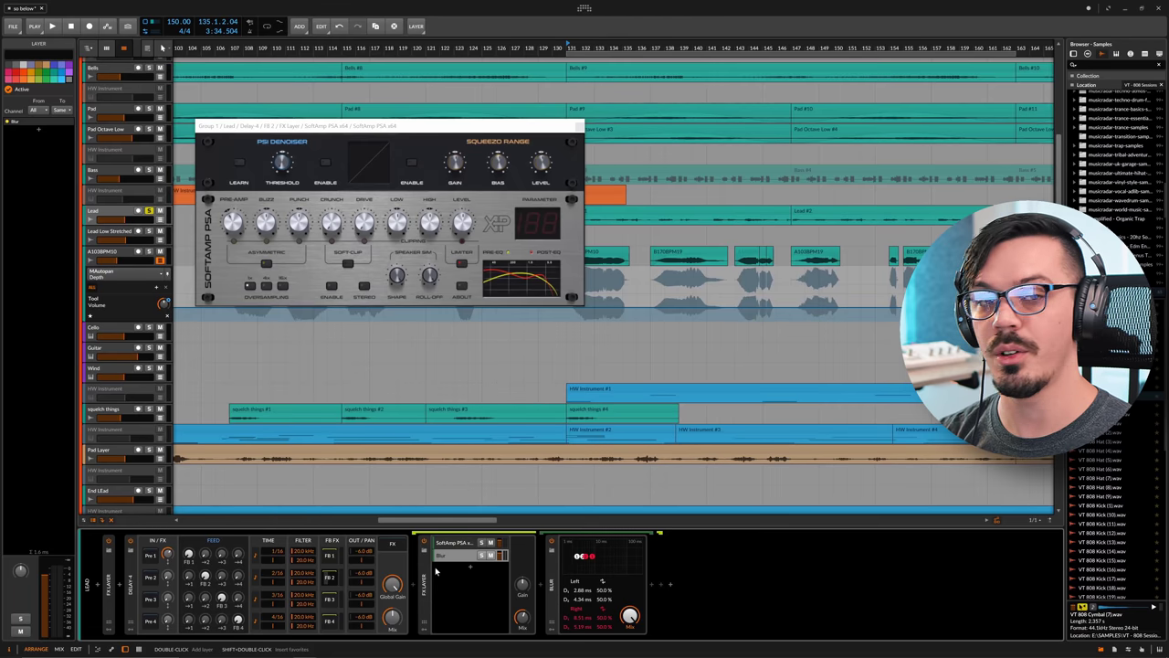
pyautogui.click(338, 481)
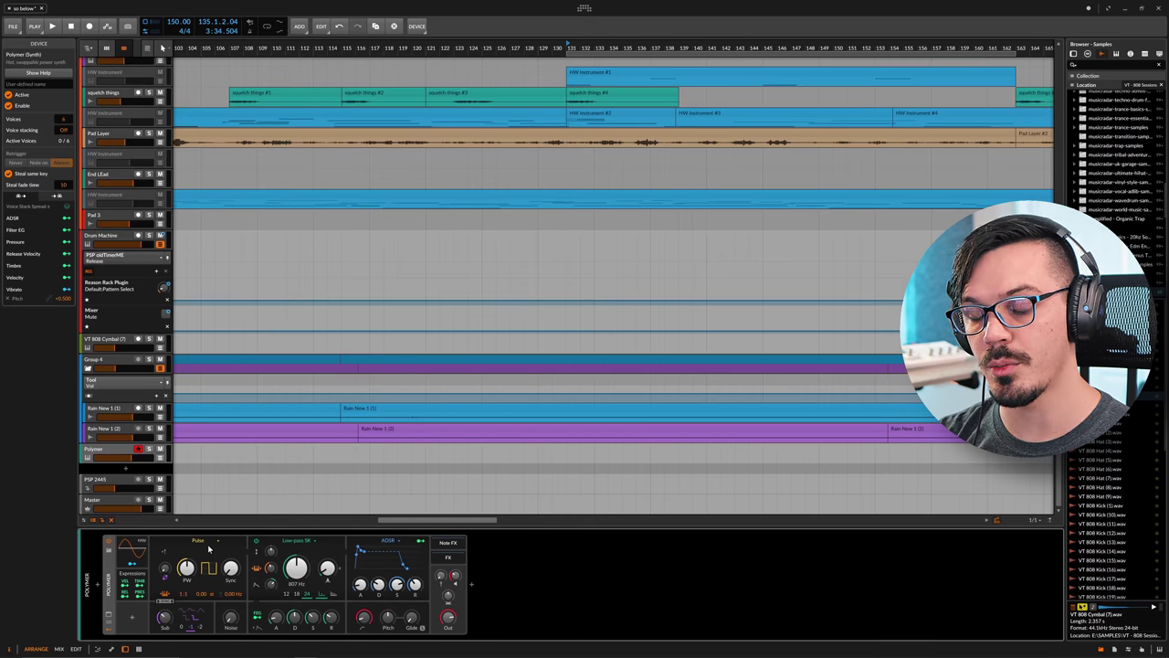
# Step: Look through the Polymer synth's interchangeable oscillator, filter and envelope module choices
pyautogui.click(213, 543)
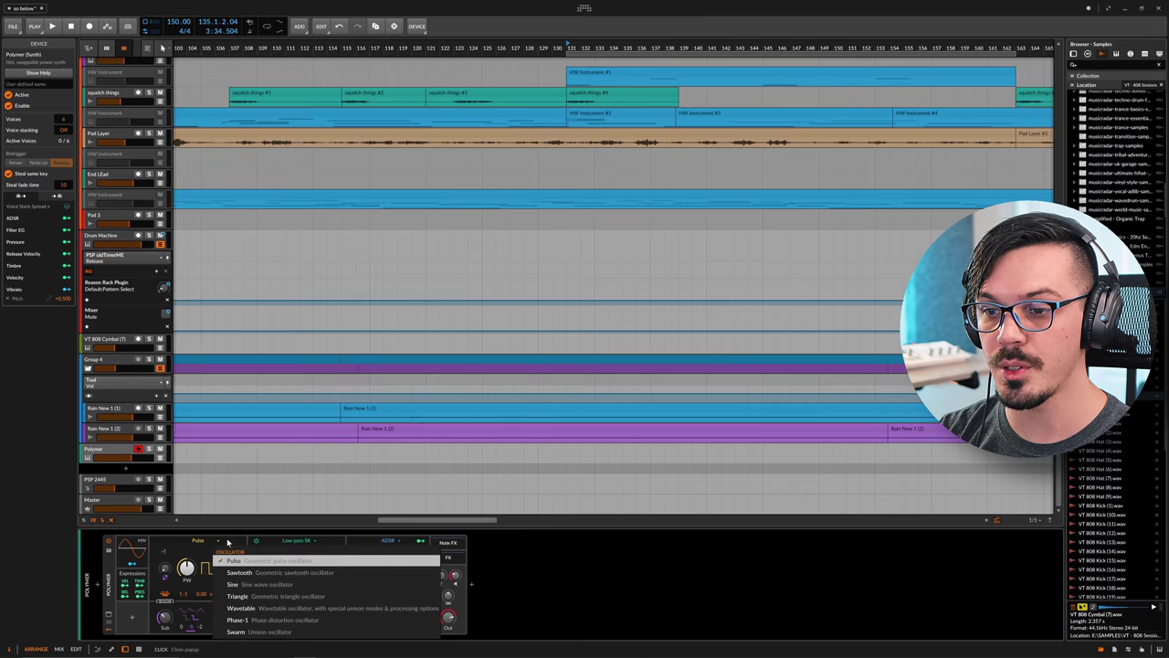
pyautogui.click(293, 543)
pyautogui.click(293, 543)
pyautogui.click(294, 546)
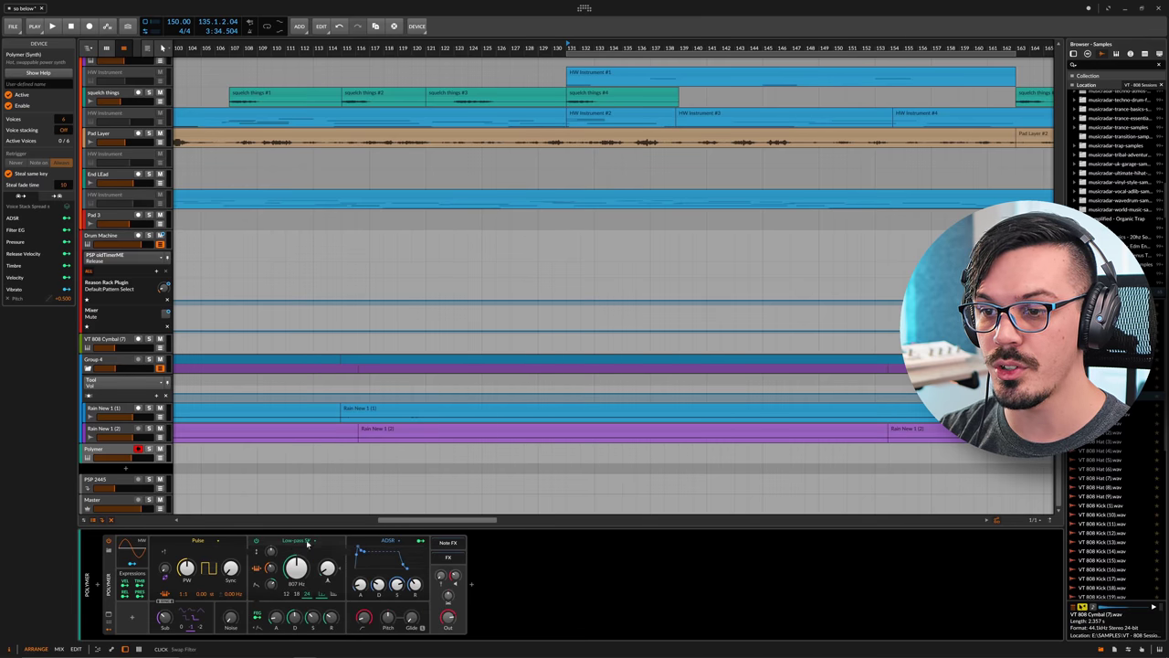
pyautogui.click(389, 541)
pyautogui.click(391, 542)
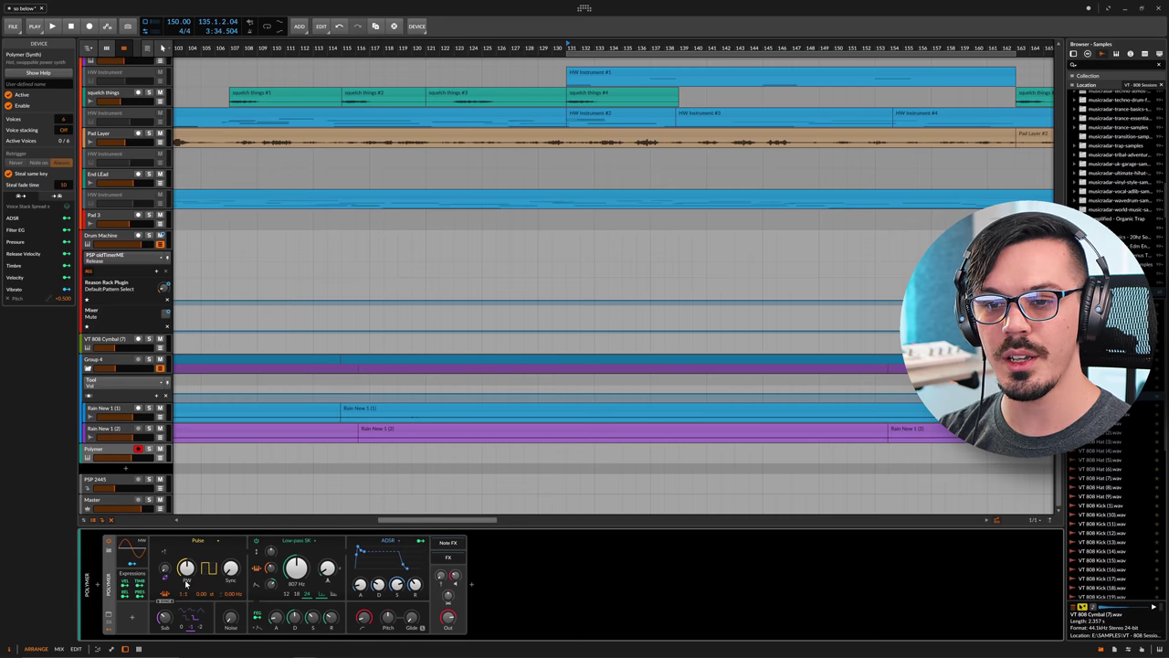
# Step: Convert the Polymer synth to a Poly Grid device and open its grid patch
pyautogui.rightClick(116, 582)
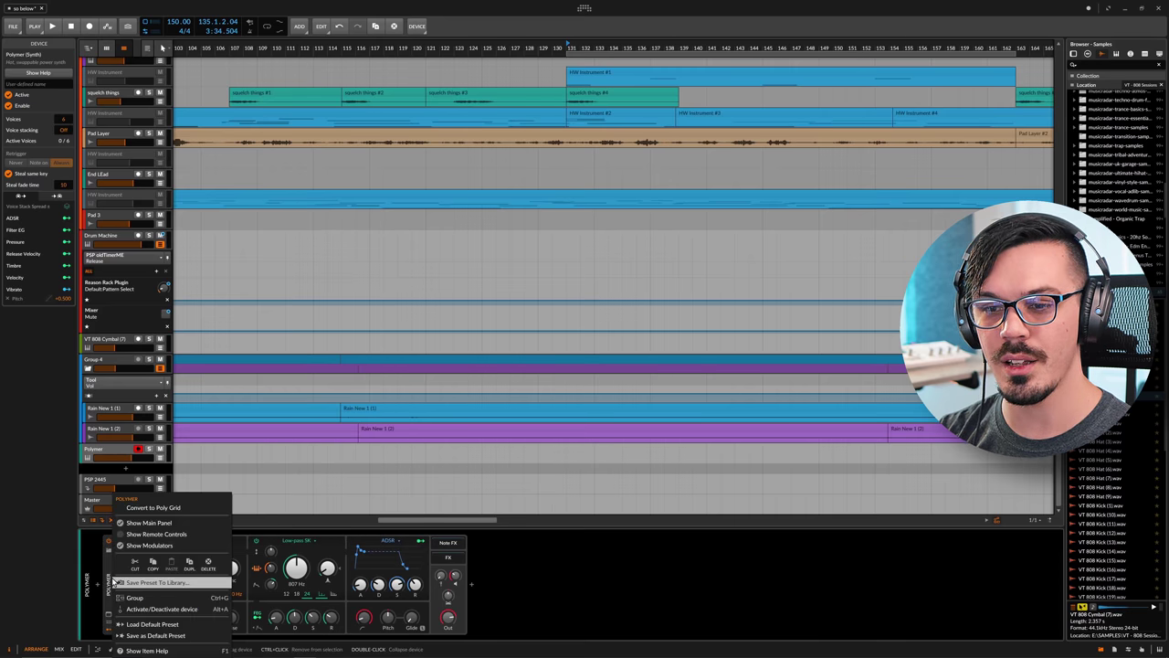
pyautogui.click(150, 508)
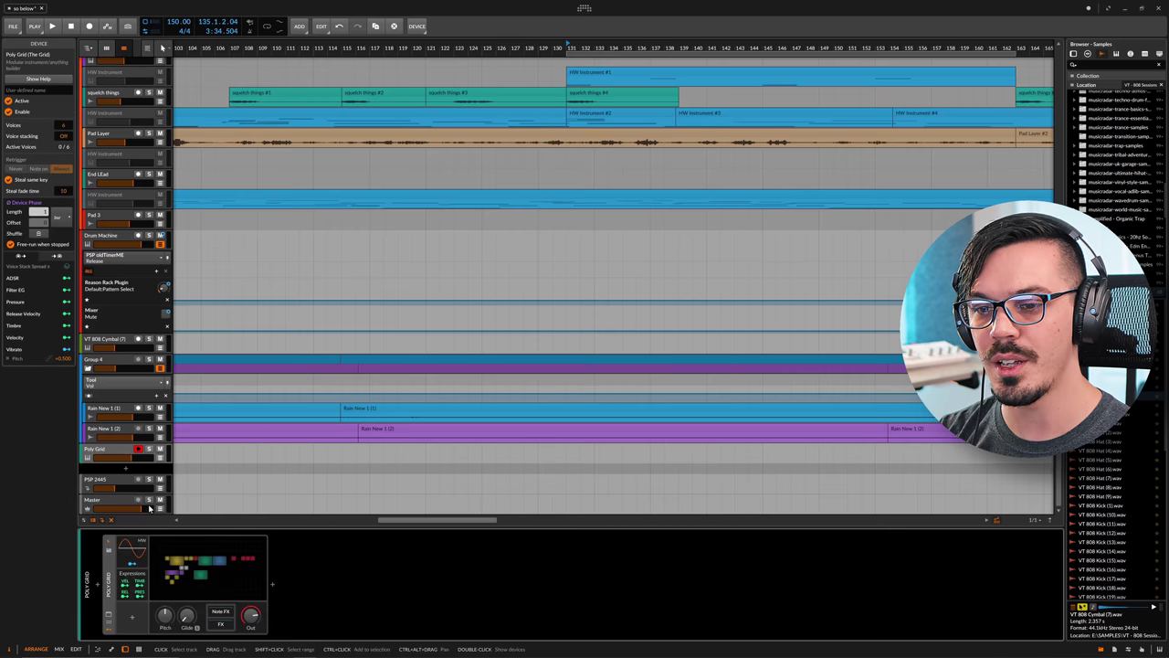
pyautogui.click(206, 568)
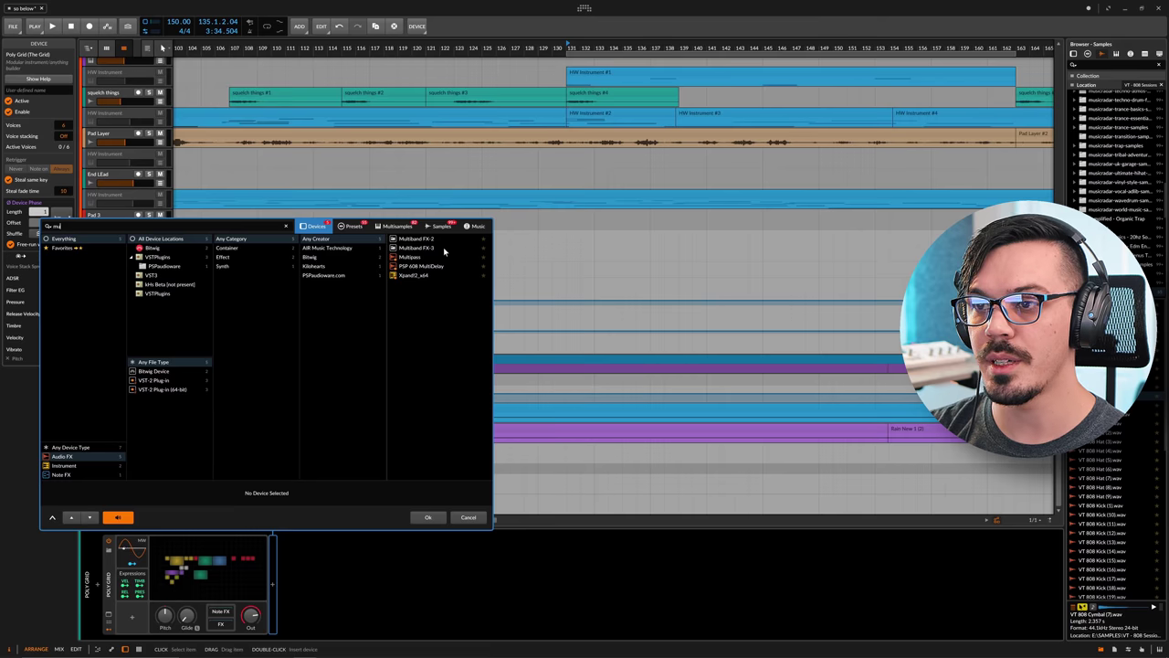
# Step: Add Multiband FX-3 after the Poly Grid and insert EQ-5 into its low band chain
pyautogui.doubleClick(443, 248)
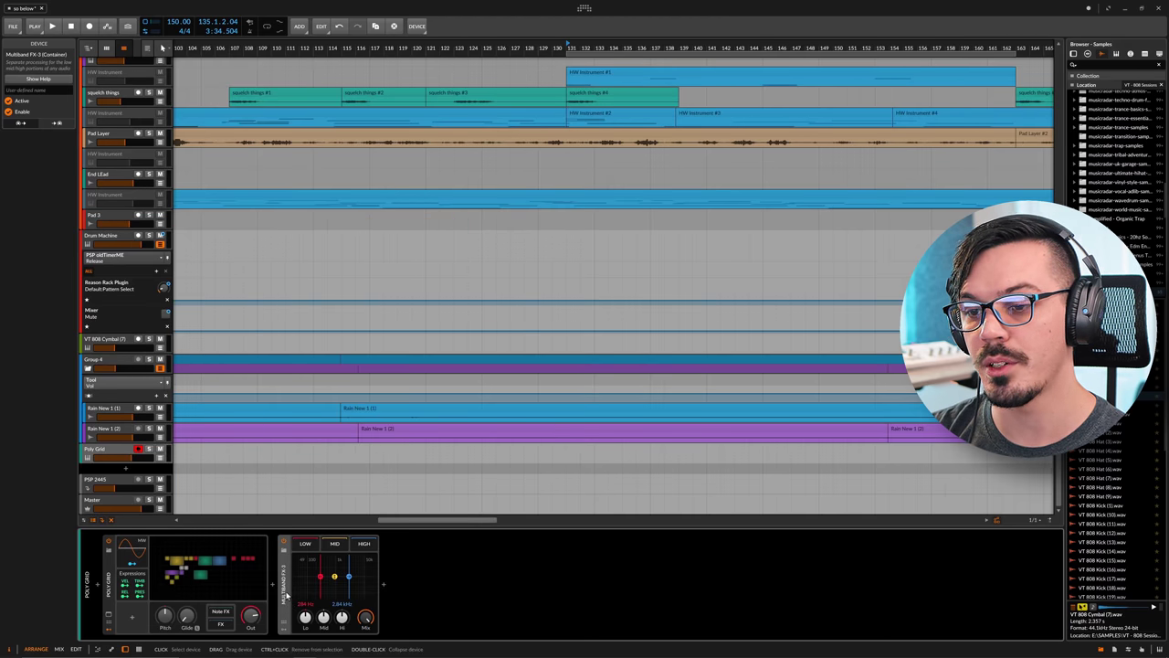
pyautogui.click(384, 586)
pyautogui.write('eq')
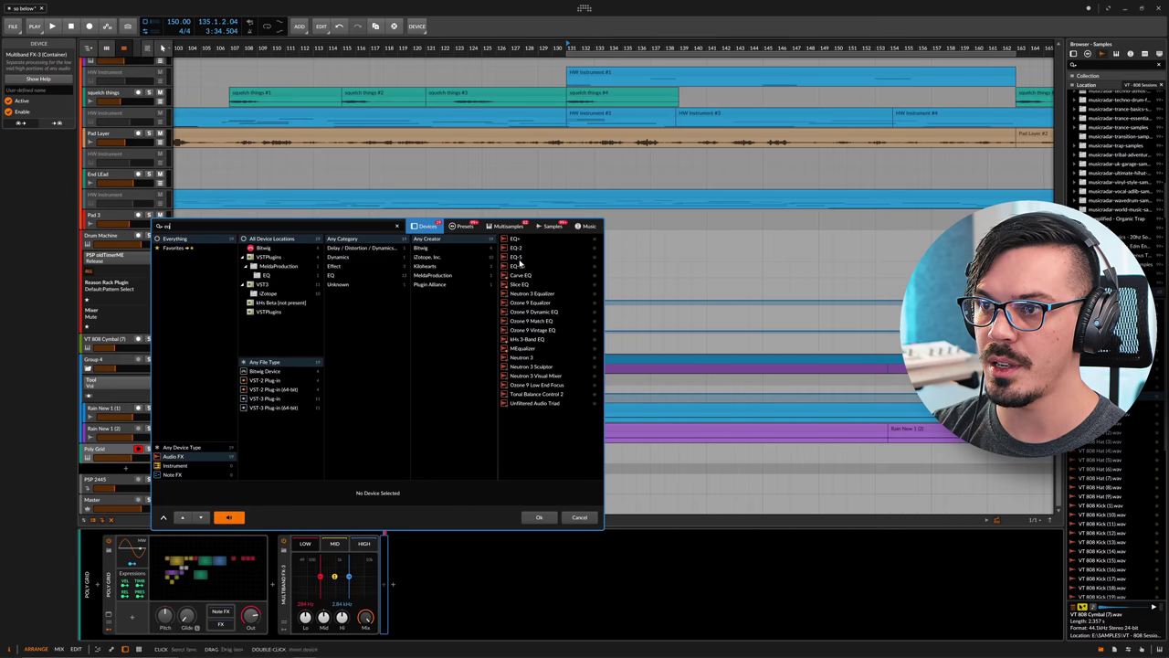
pyautogui.doubleClick(522, 258)
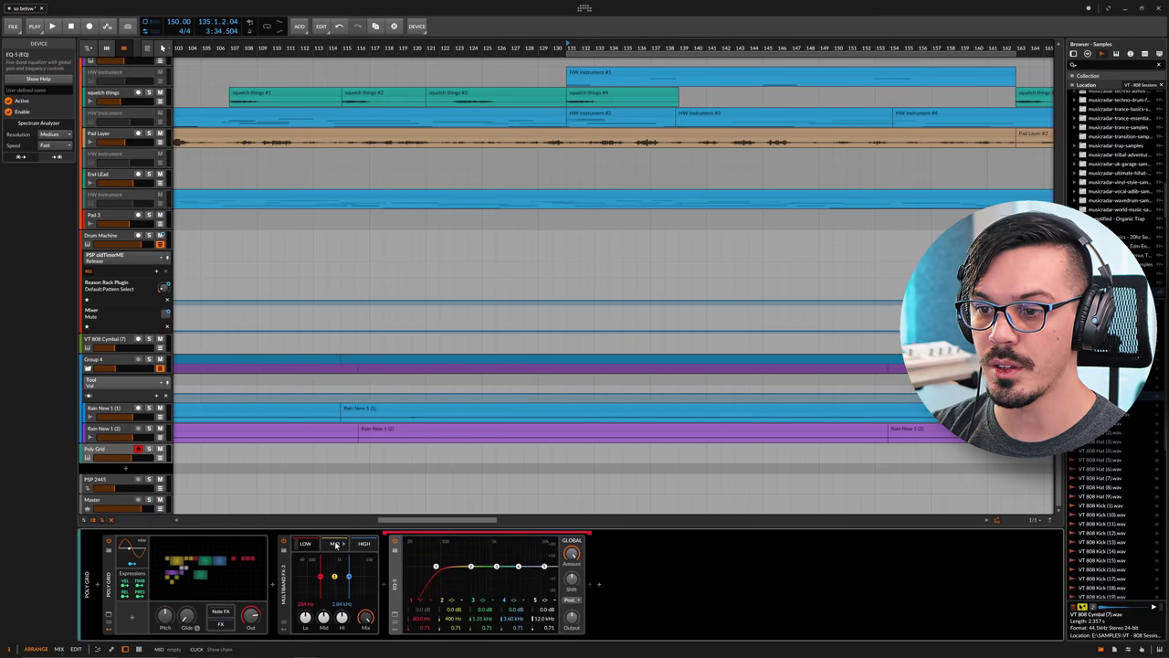
# Step: Insert the Distortion device into the Multiband FX-3's mid band chain
pyautogui.press('Delete')
pyautogui.click(384, 585)
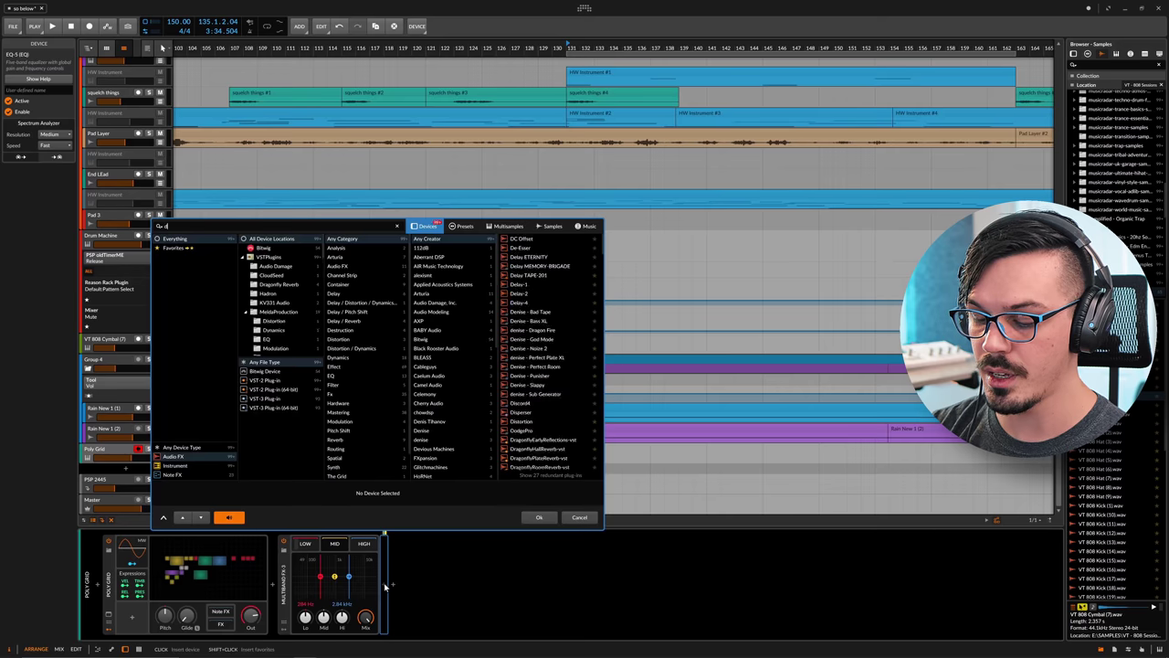
pyautogui.write('dis')
pyautogui.doubleClick(522, 257)
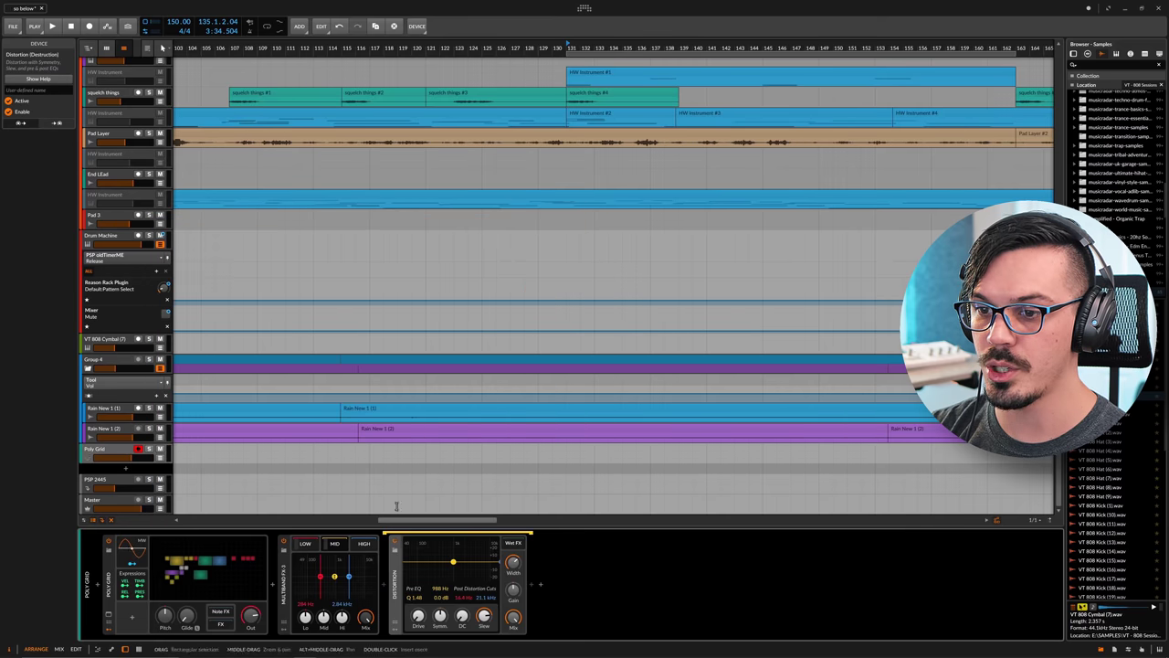
# Step: Insert Ring-Mod into the Multiband FX-3's high band chain and check the chains of the other bands
pyautogui.press('Delete')
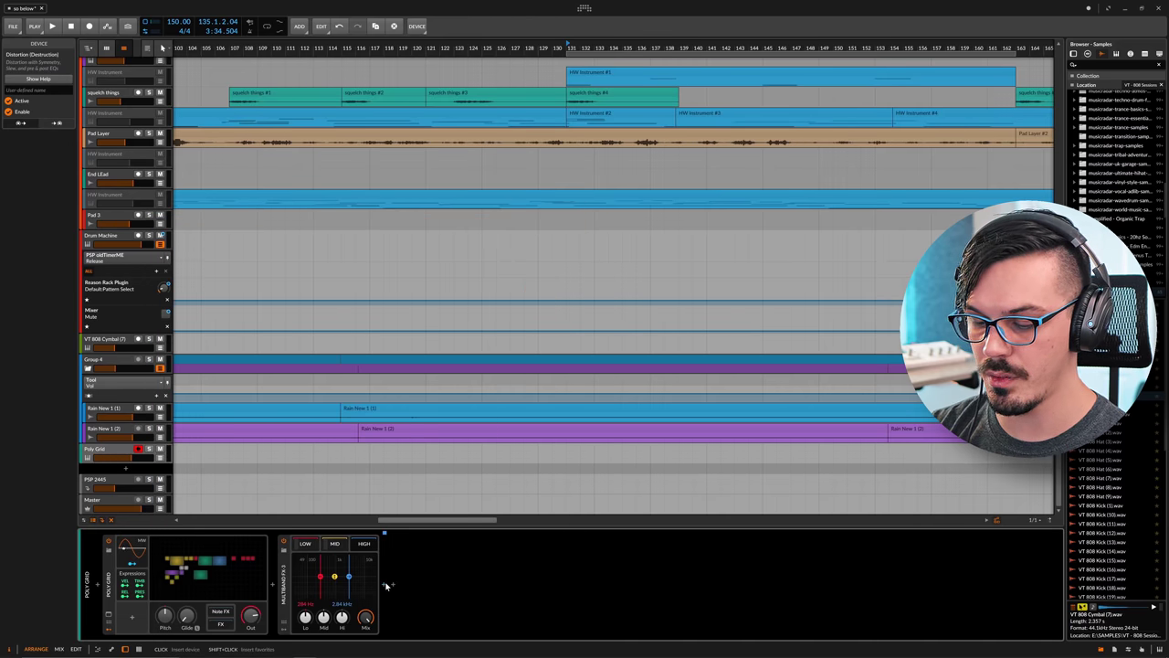
pyautogui.click(385, 585)
pyautogui.write('rin')
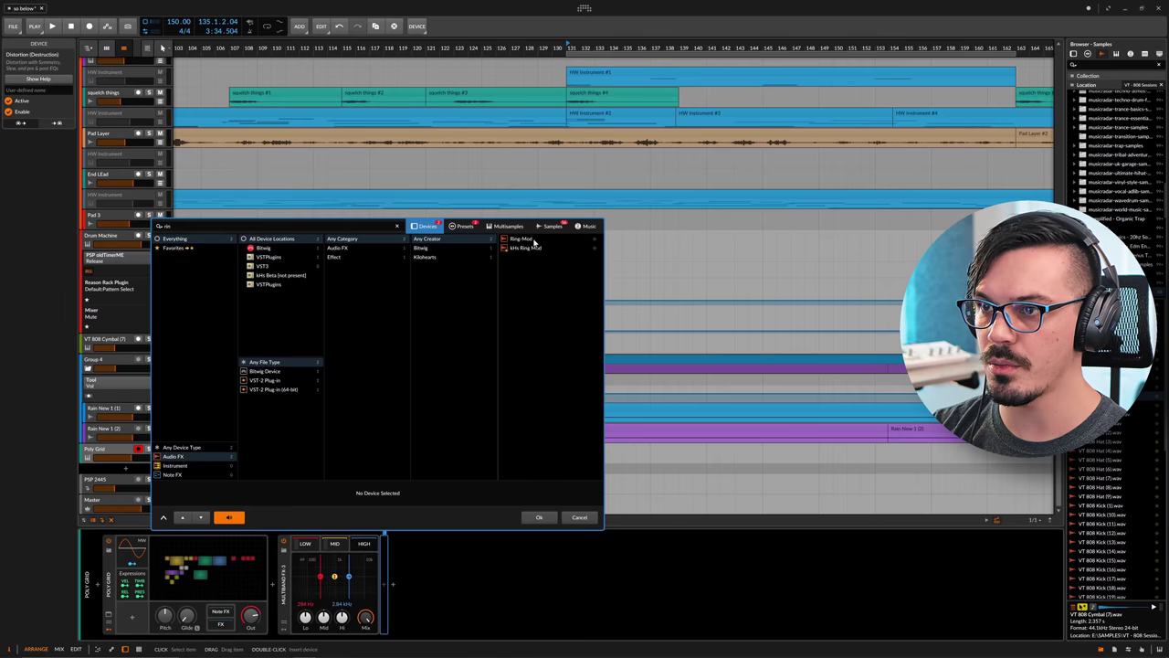
pyautogui.doubleClick(522, 239)
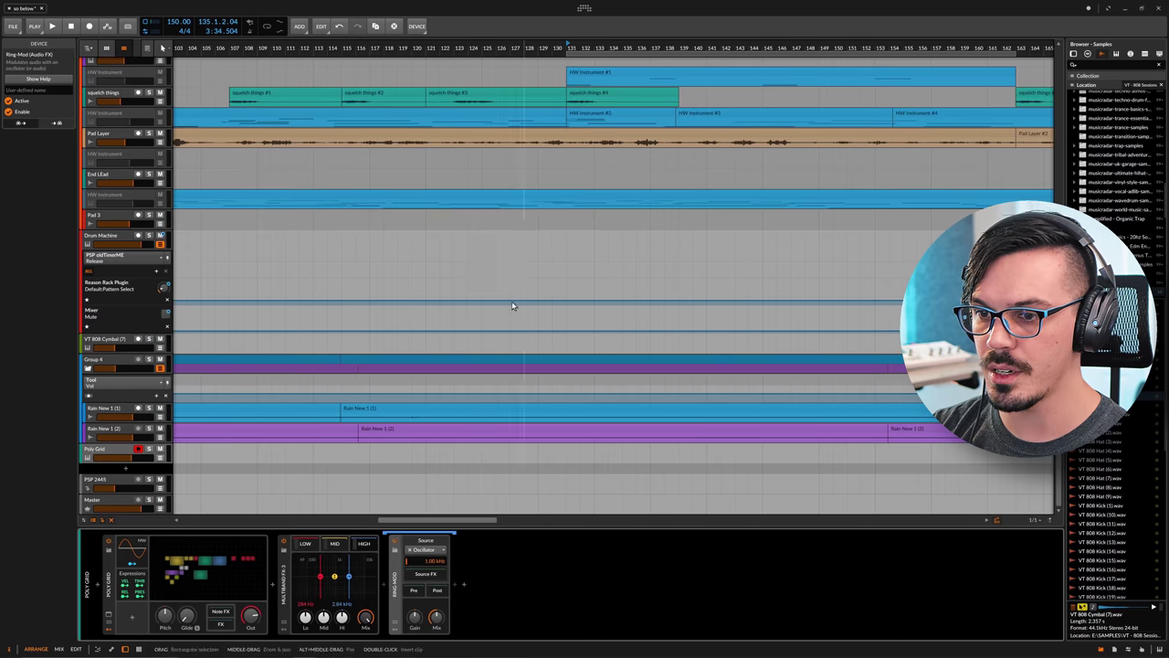
pyautogui.click(332, 545)
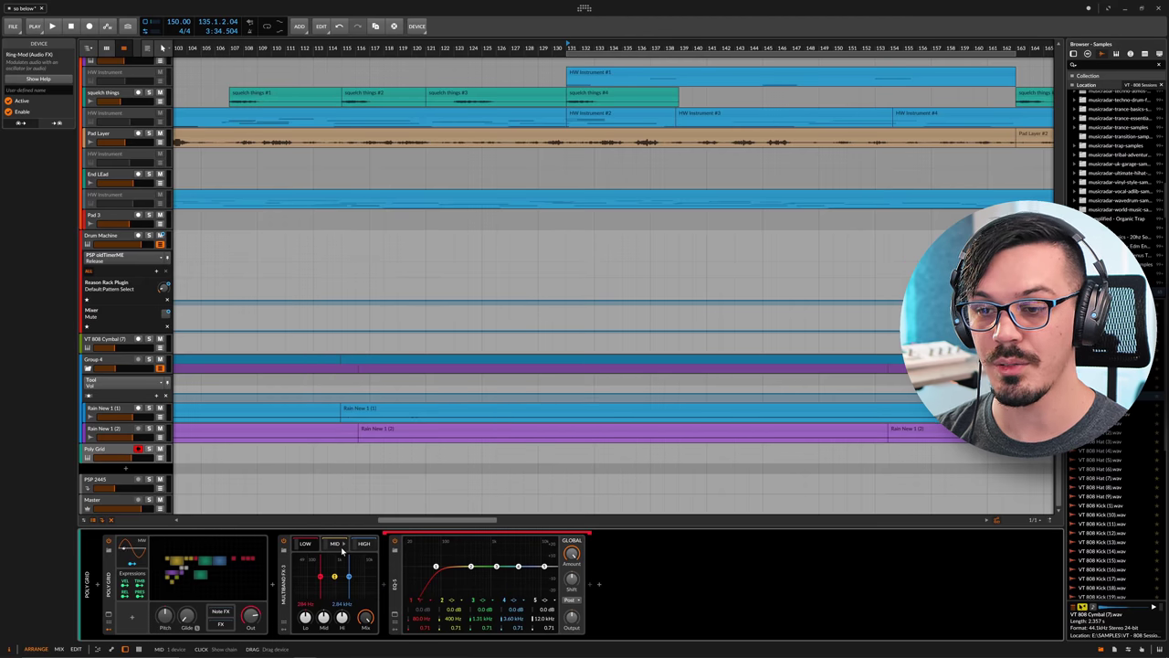
pyautogui.click(359, 545)
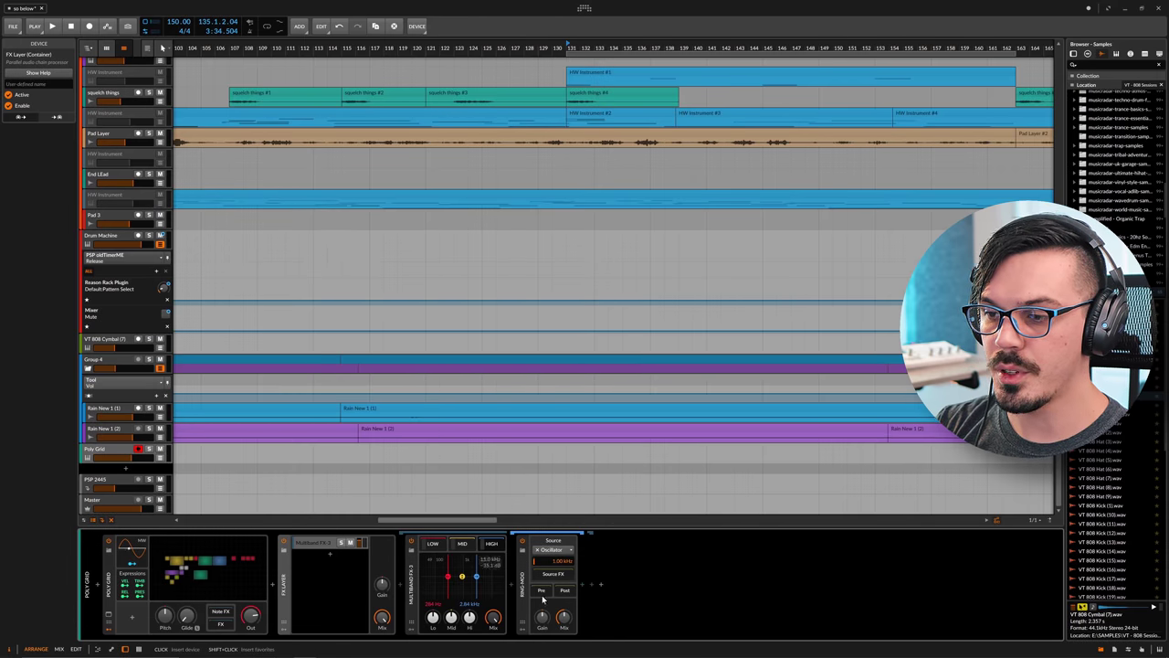
# Step: Add Rev PLATE-140 and Faturator after the Multiband FX-3 inside its FX Layer chain, and close both plug-in windows
pyautogui.click(592, 583)
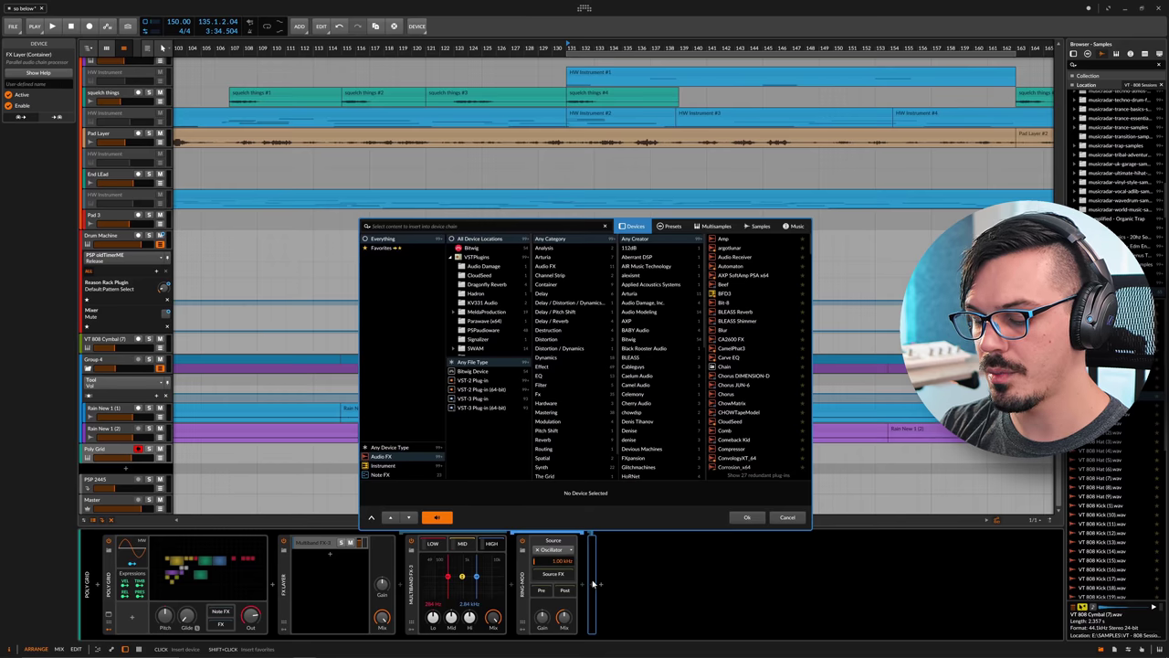
pyautogui.write('rev')
pyautogui.doubleClick(735, 248)
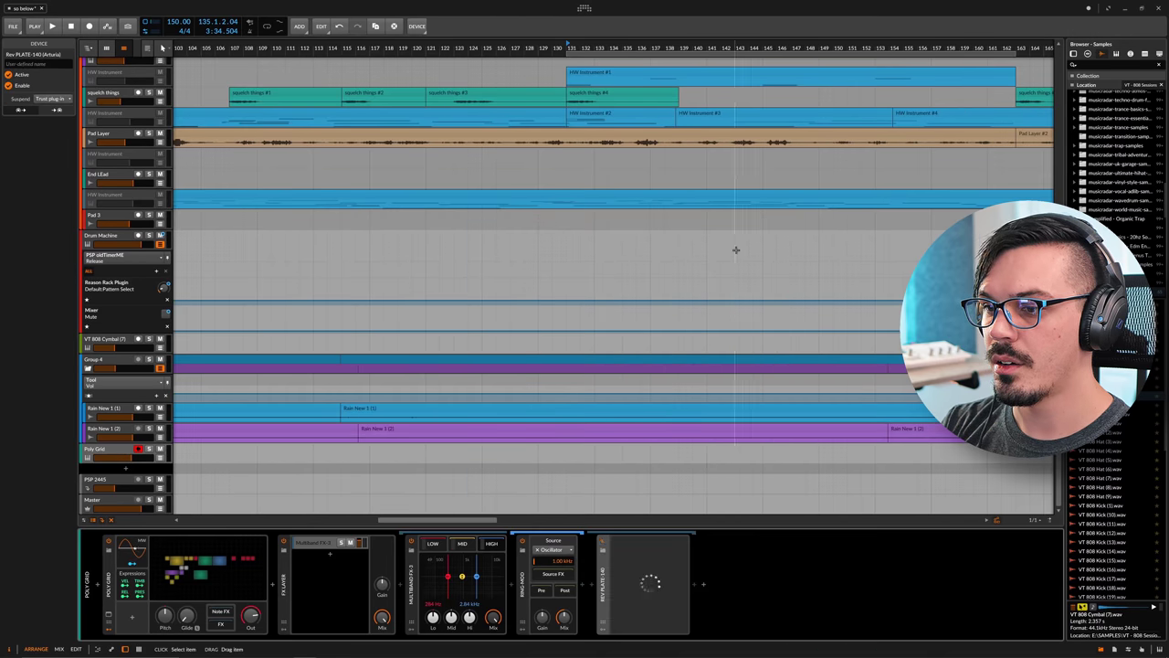
pyautogui.click(694, 583)
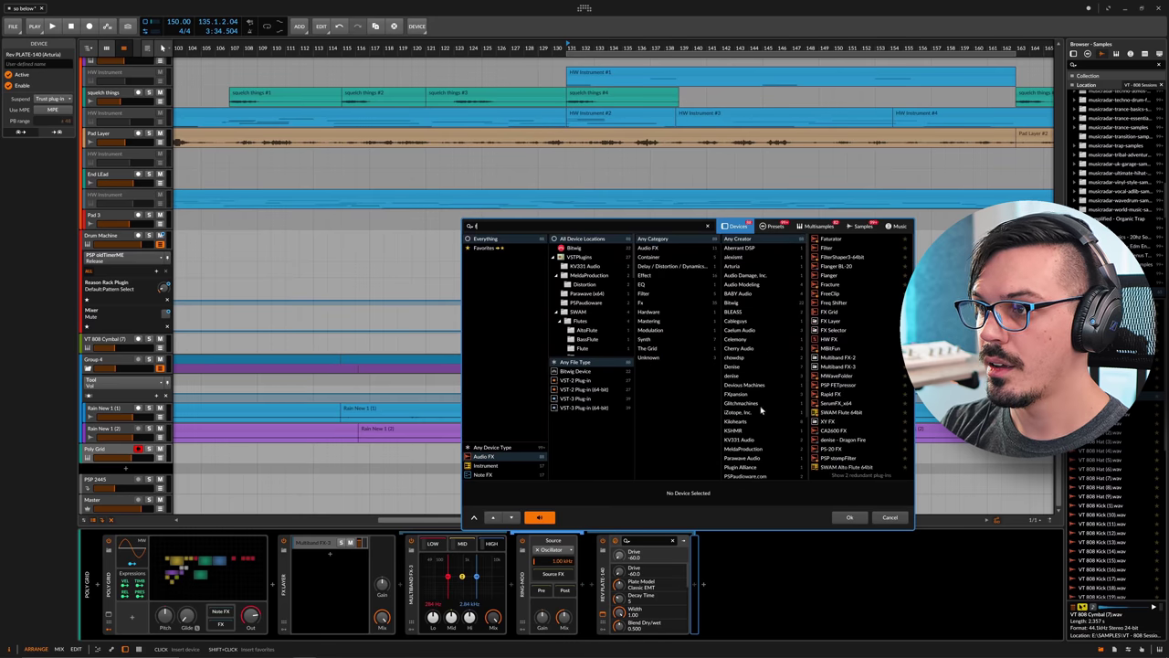
pyautogui.write('fat')
pyautogui.press('Return')
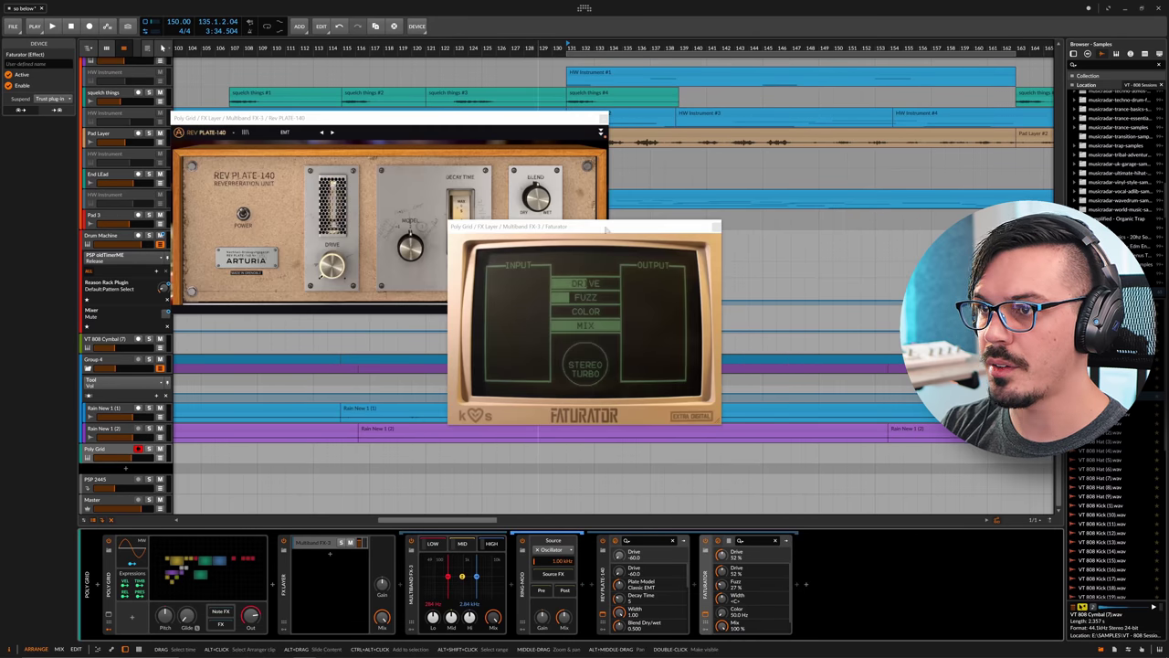
pyautogui.click(717, 227)
pyautogui.click(603, 118)
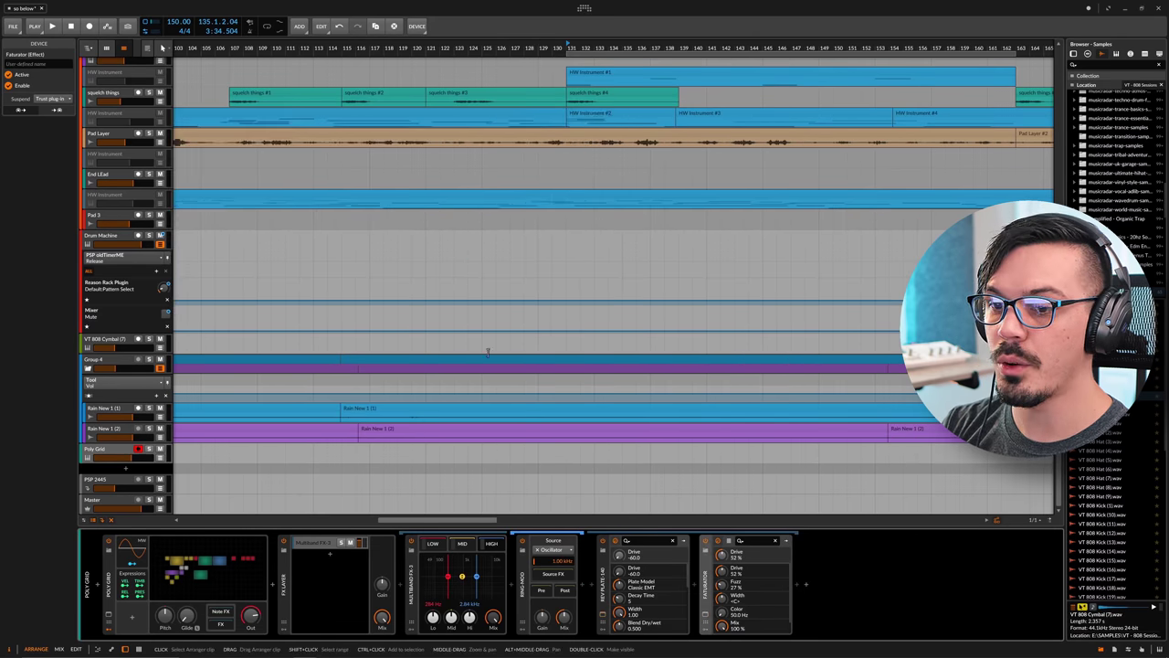
# Step: Add Chorus JUN-6 as a second parallel layer in the FX Layer, beside the Multiband FX-3 layer
pyautogui.click(316, 603)
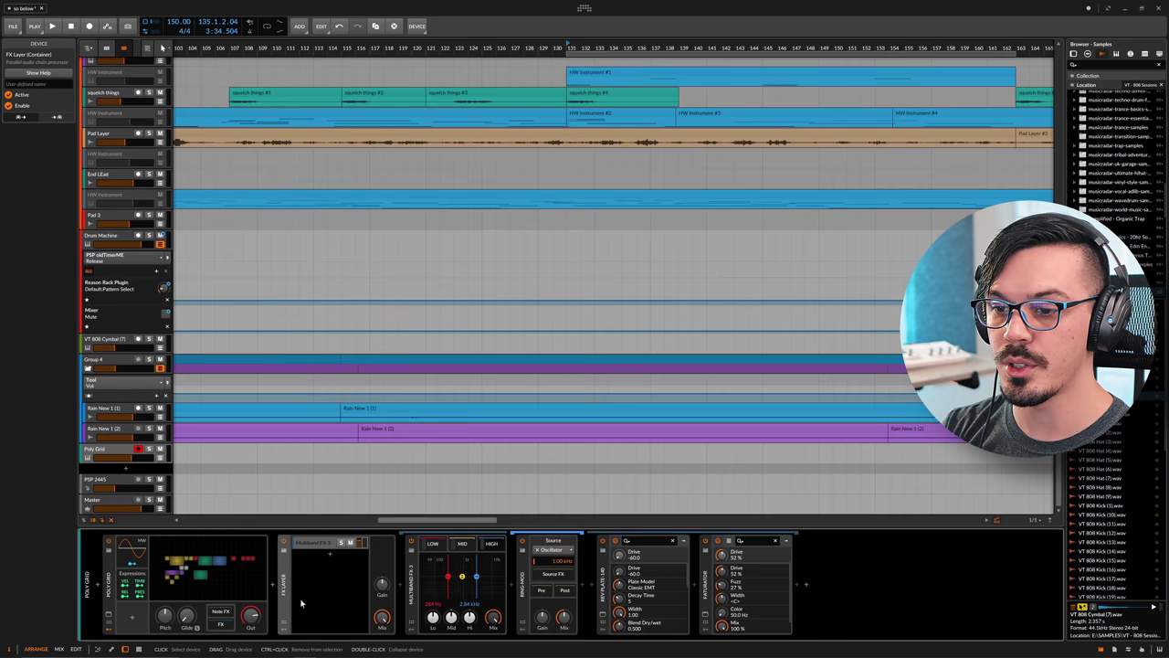
pyautogui.moveTo(382, 613)
pyautogui.click(383, 618)
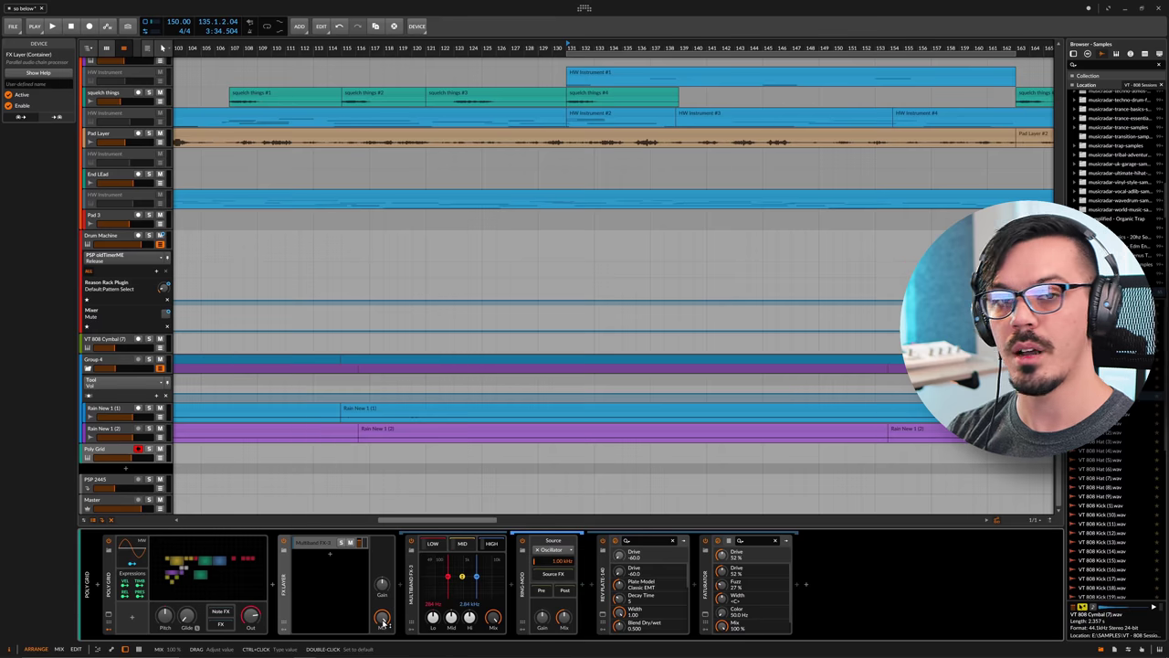
pyautogui.click(327, 552)
pyautogui.doubleClick(331, 554)
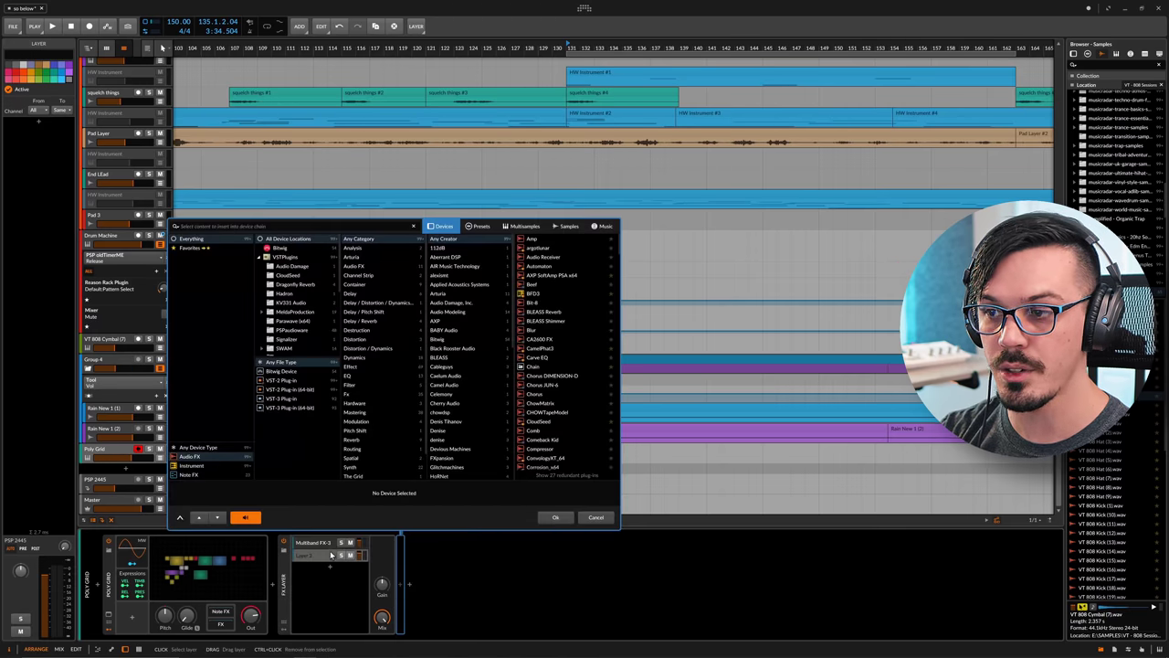
pyautogui.click(556, 385)
pyautogui.doubleClick(556, 386)
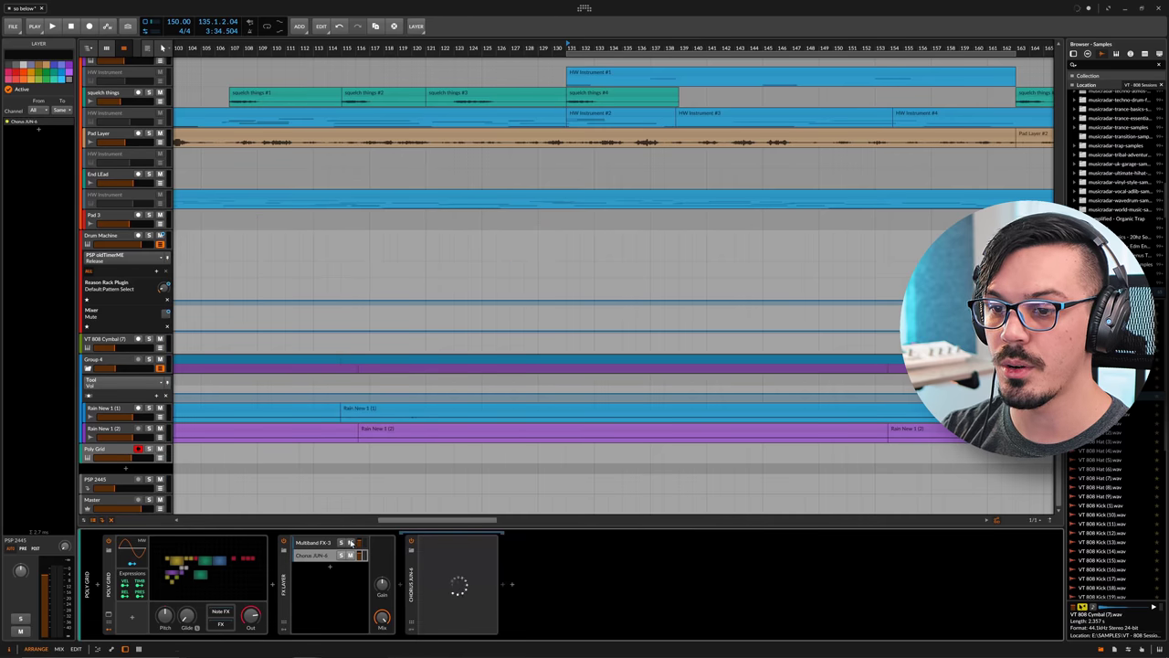
# Step: Add Comb as a third layer in the FX Layer and go through each layer's device chain
pyautogui.doubleClick(332, 566)
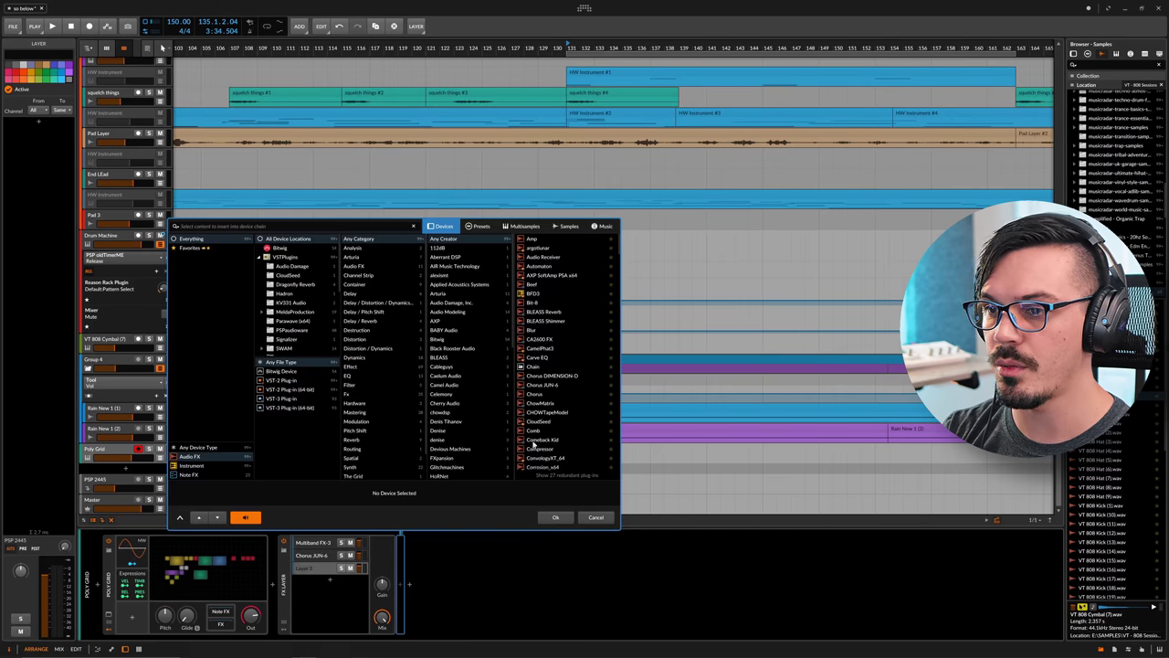
pyautogui.doubleClick(539, 430)
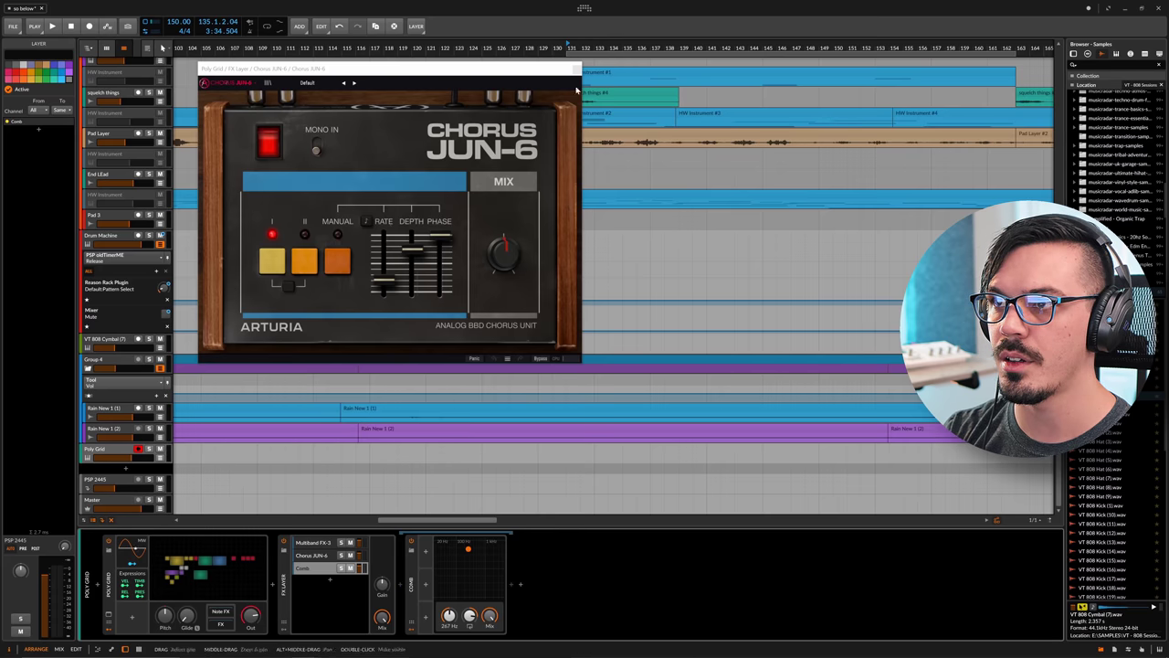
pyautogui.click(386, 490)
pyautogui.click(312, 542)
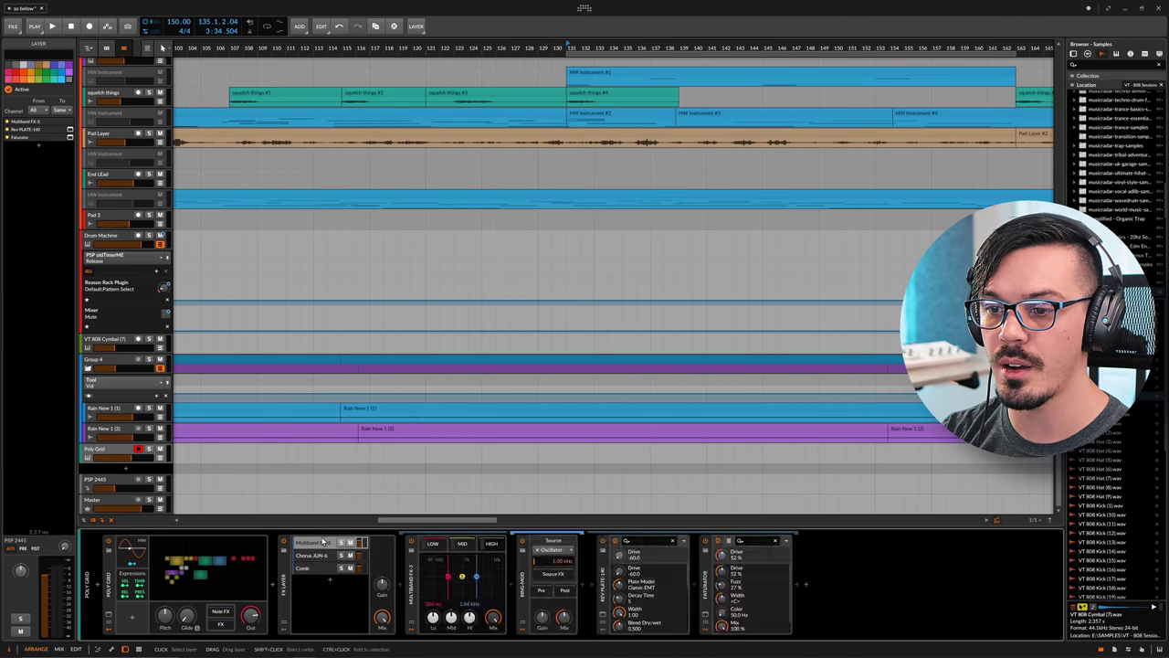
pyautogui.click(312, 555)
pyautogui.click(312, 568)
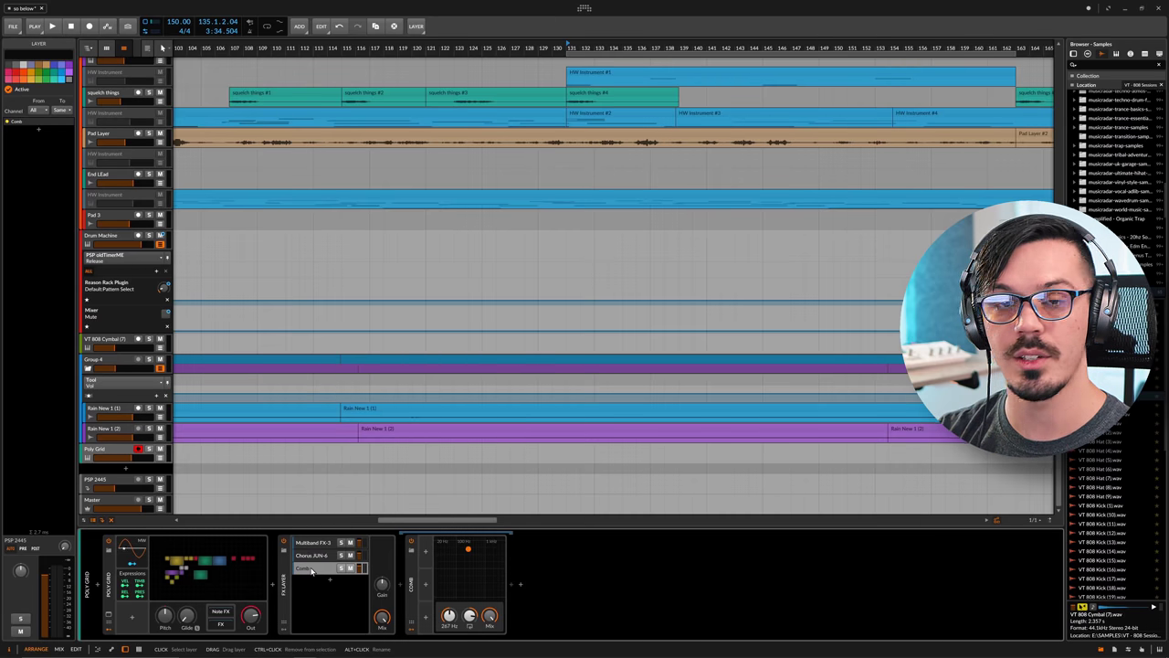
pyautogui.click(281, 564)
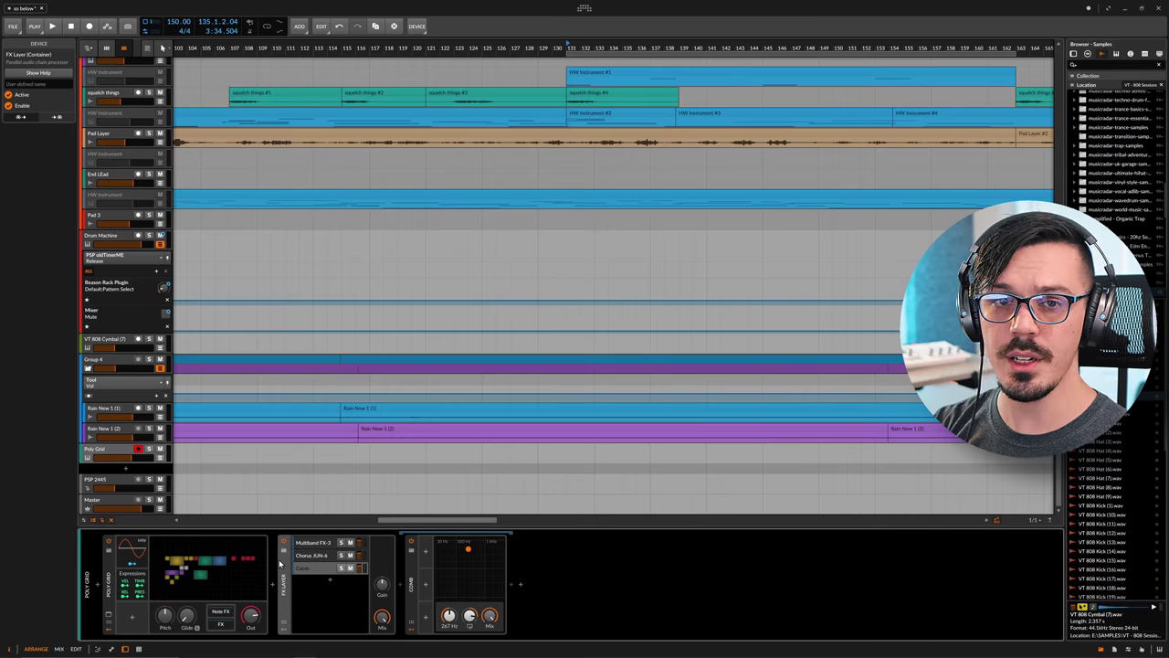
# Step: Wrap the Poly Grid in an Instrument Layer and add Surge as its second layer
pyautogui.click(107, 589)
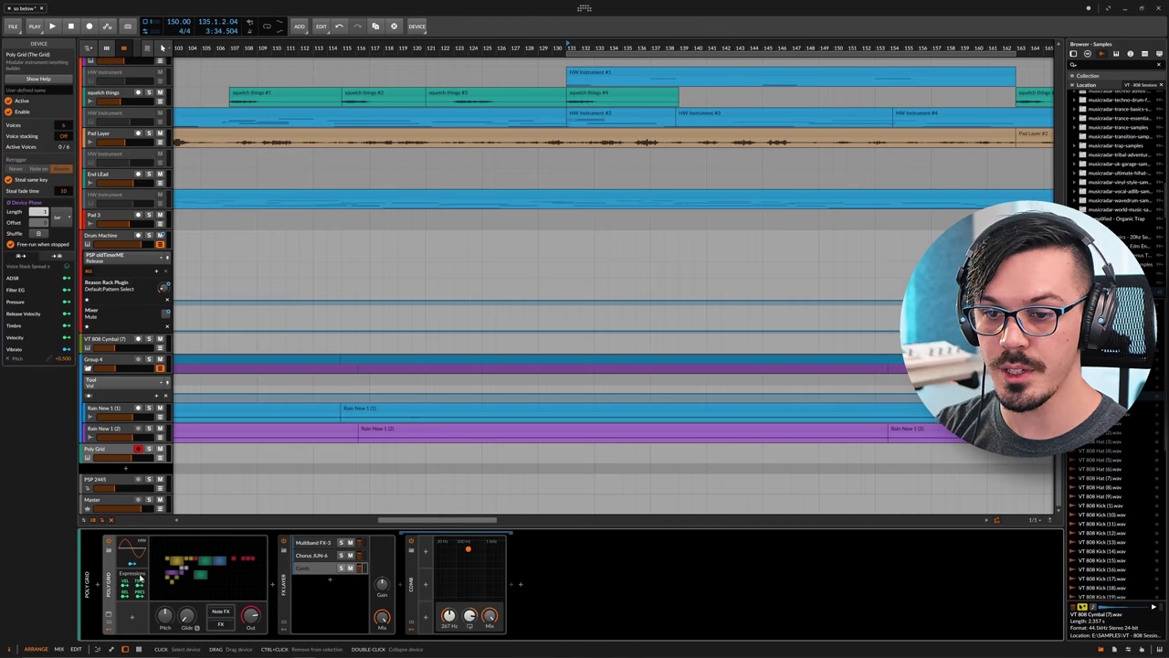
pyautogui.hotkey('ctrl', 'g')
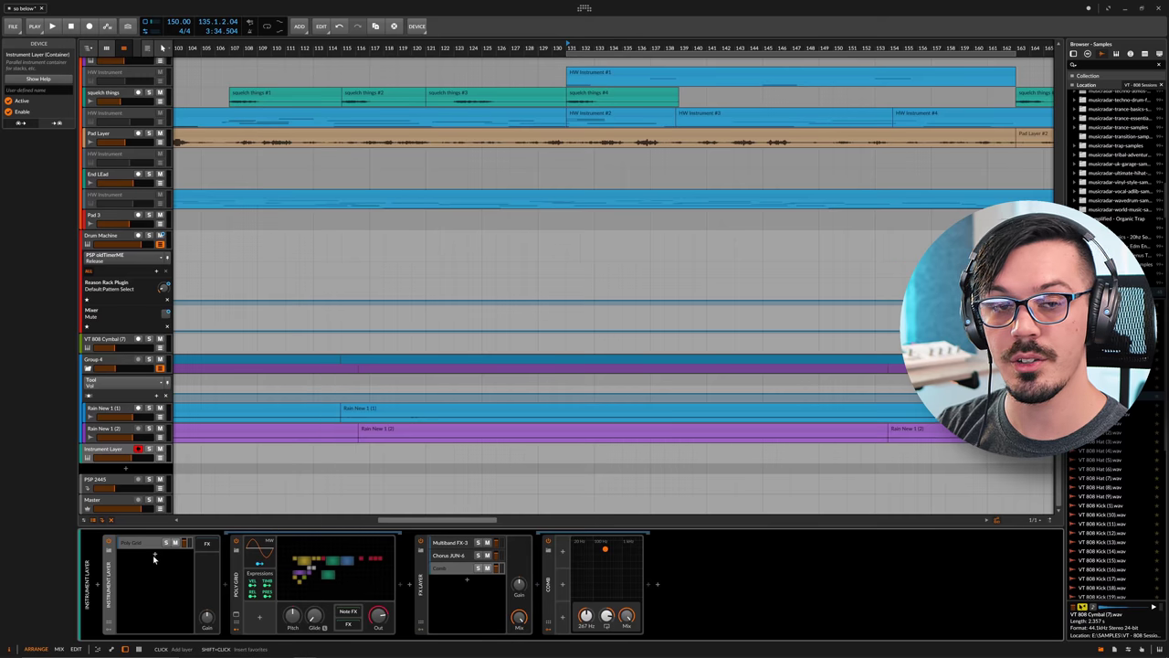
pyautogui.click(153, 555)
pyautogui.write('sur')
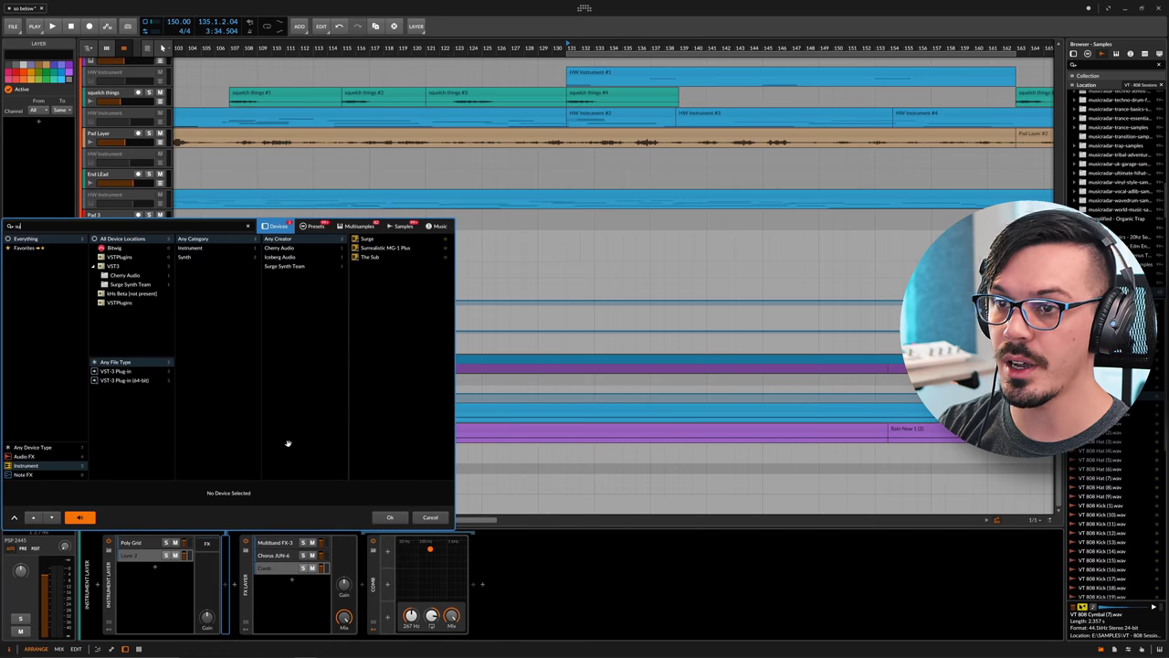
pyautogui.click(367, 238)
pyautogui.doubleClick(367, 238)
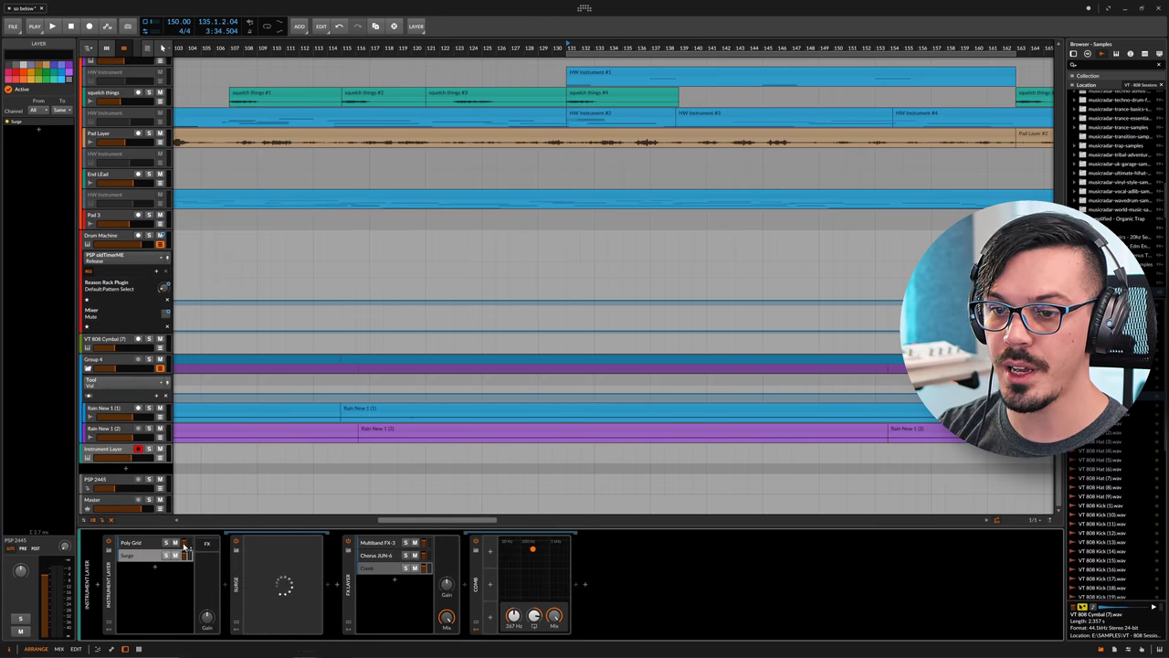
# Step: Add CA2600 and Vital as further layers in the Instrument Layer and close the open plug-in windows
pyautogui.click(154, 566)
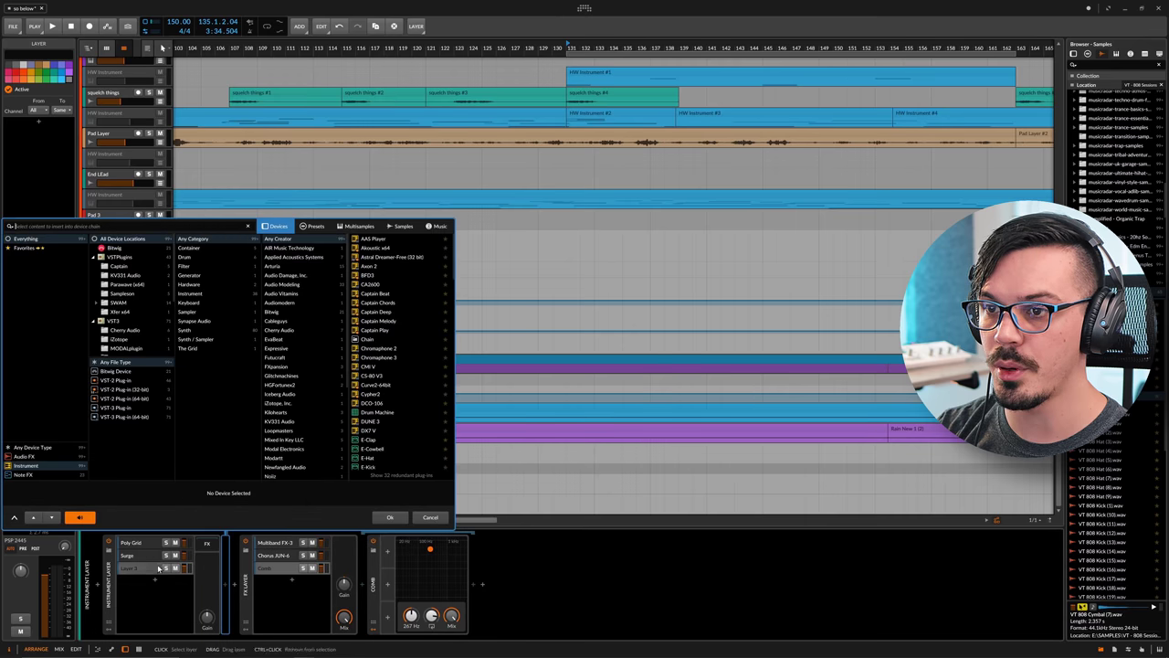
pyautogui.doubleClick(376, 286)
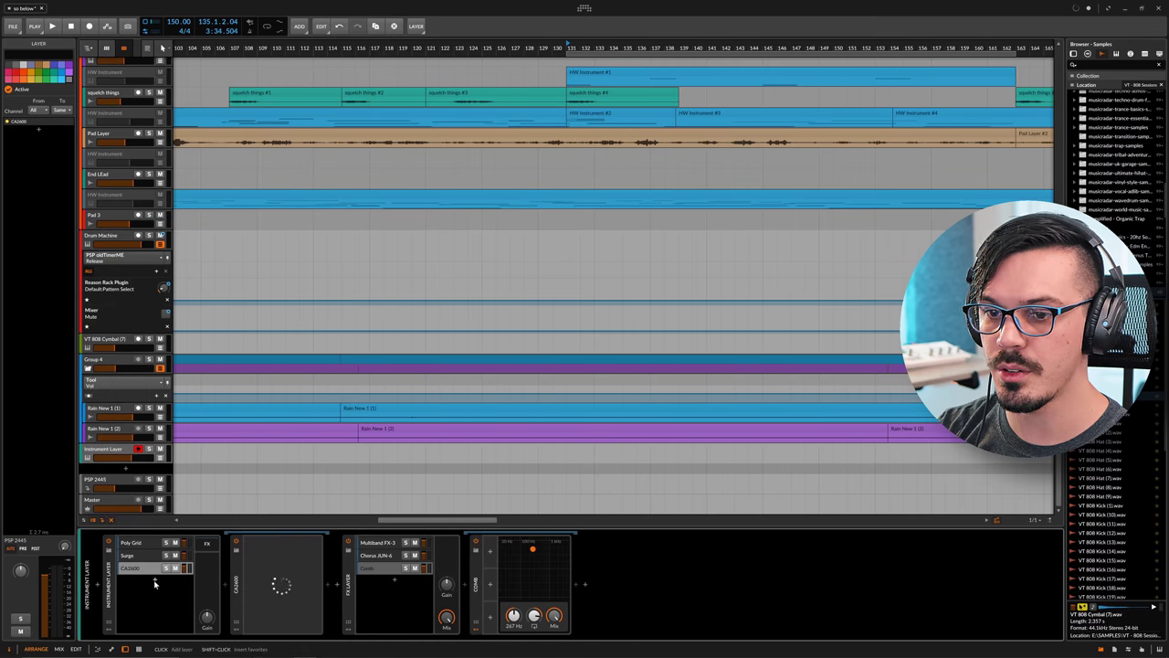
pyautogui.click(155, 581)
pyautogui.write('vi')
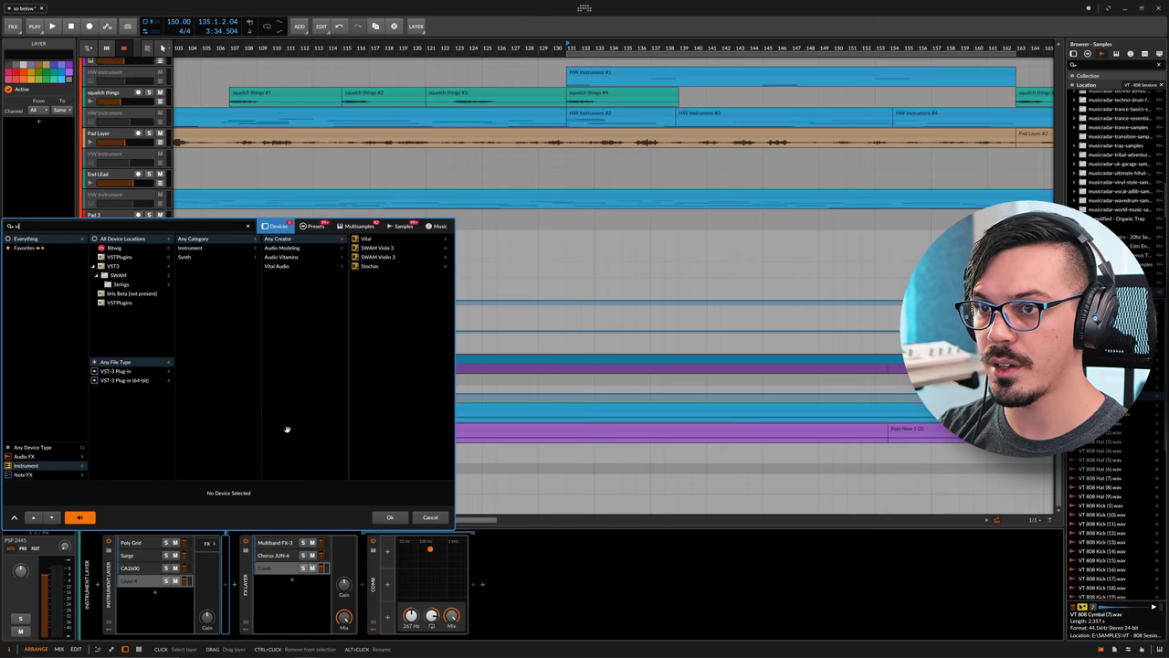
pyautogui.doubleClick(368, 240)
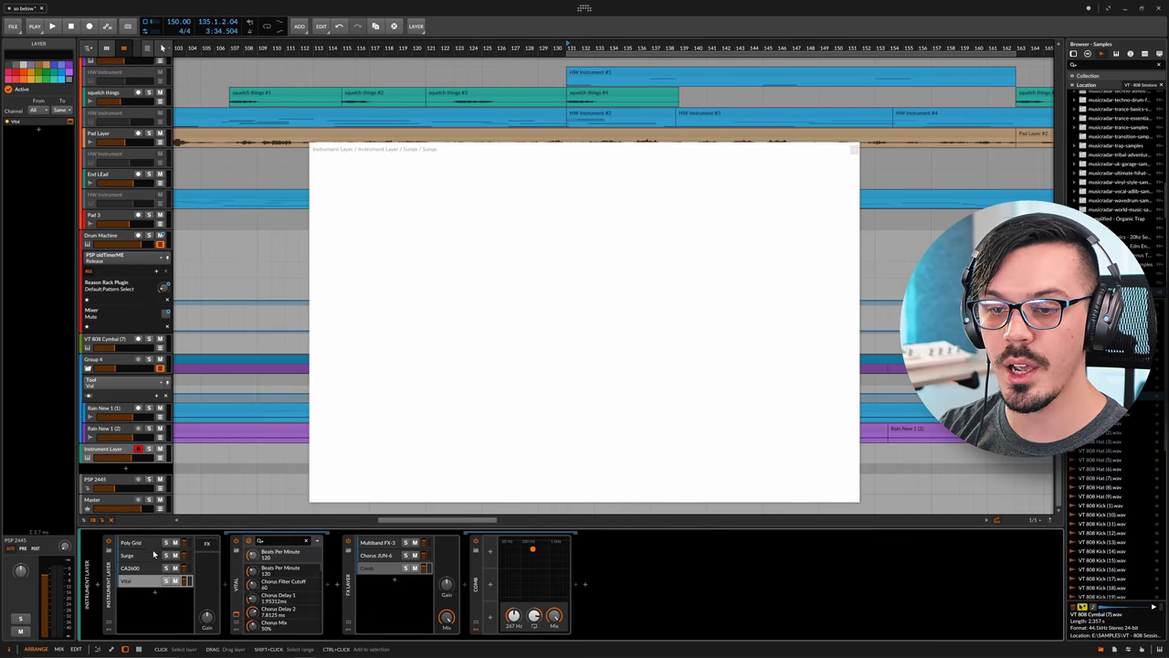
pyautogui.click(145, 568)
pyautogui.click(137, 581)
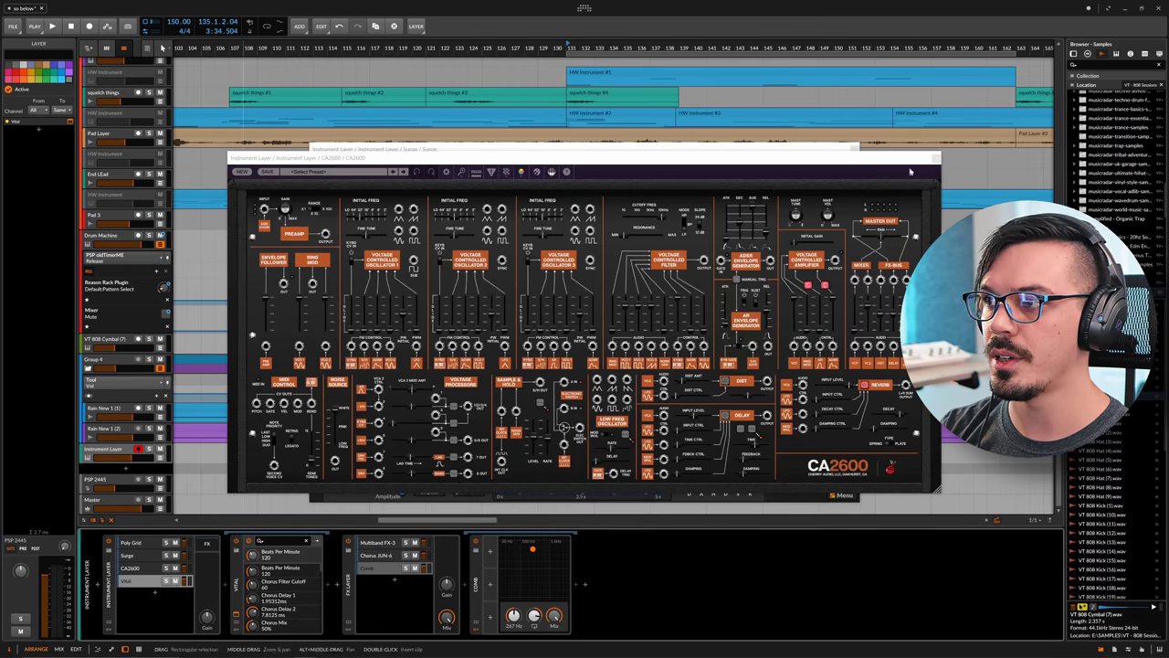
pyautogui.click(936, 158)
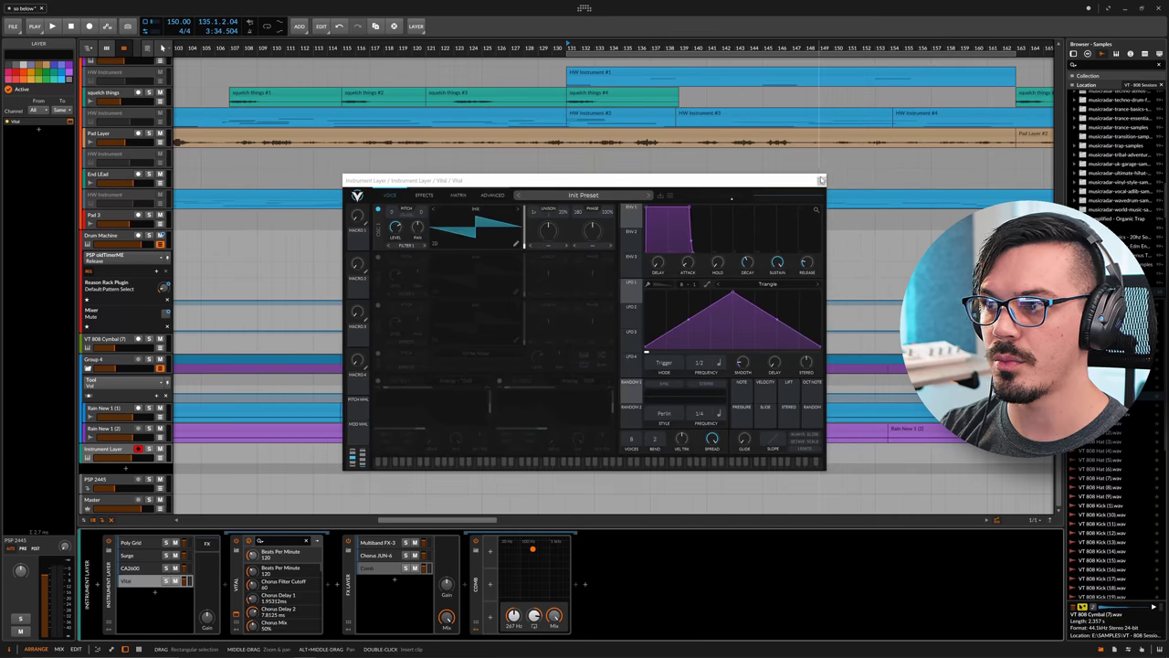
pyautogui.click(823, 180)
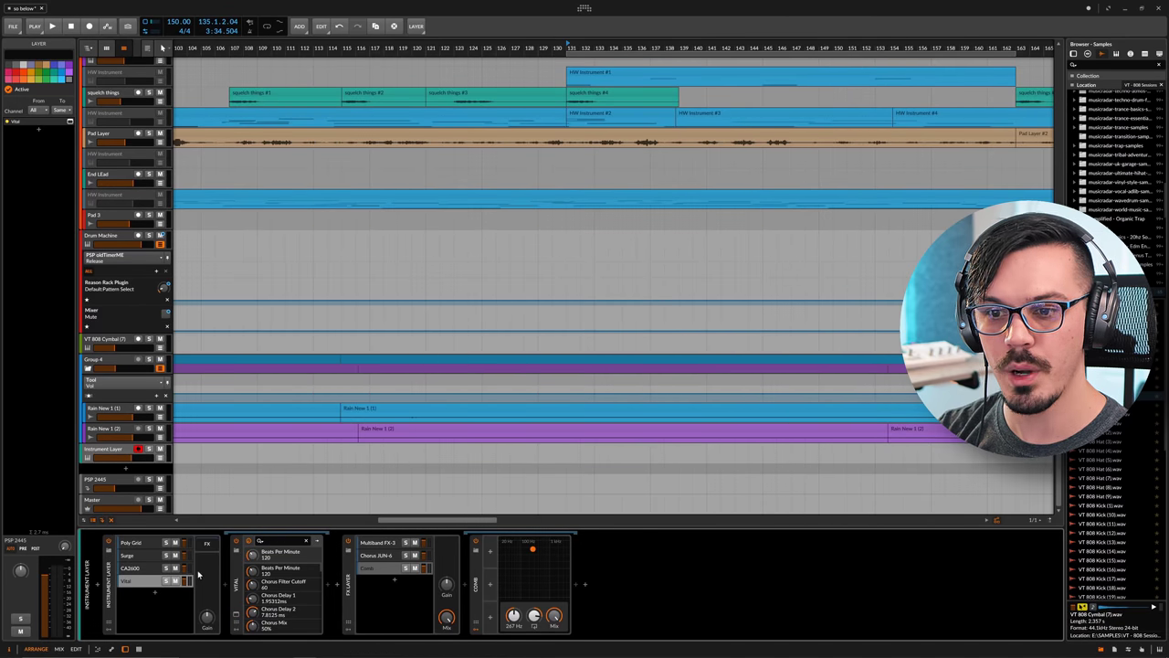
# Step: Insert ChowMatrix directly after the Poly Grid inside its own instrument layer
pyautogui.click(137, 543)
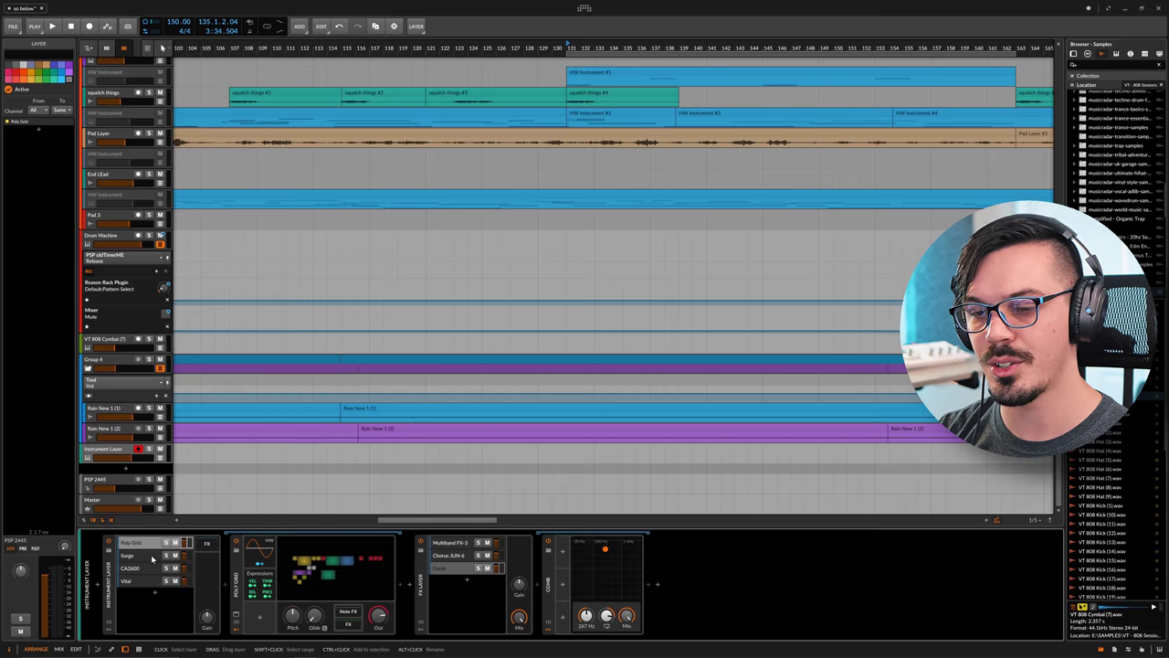
pyautogui.click(407, 584)
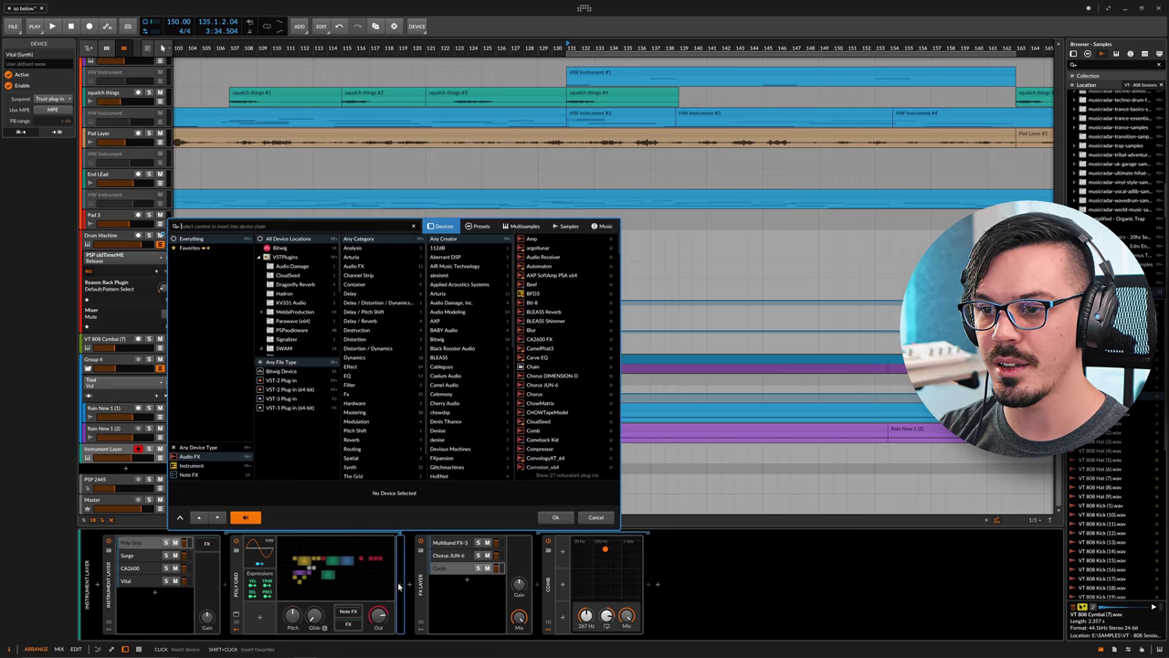
pyautogui.doubleClick(539, 403)
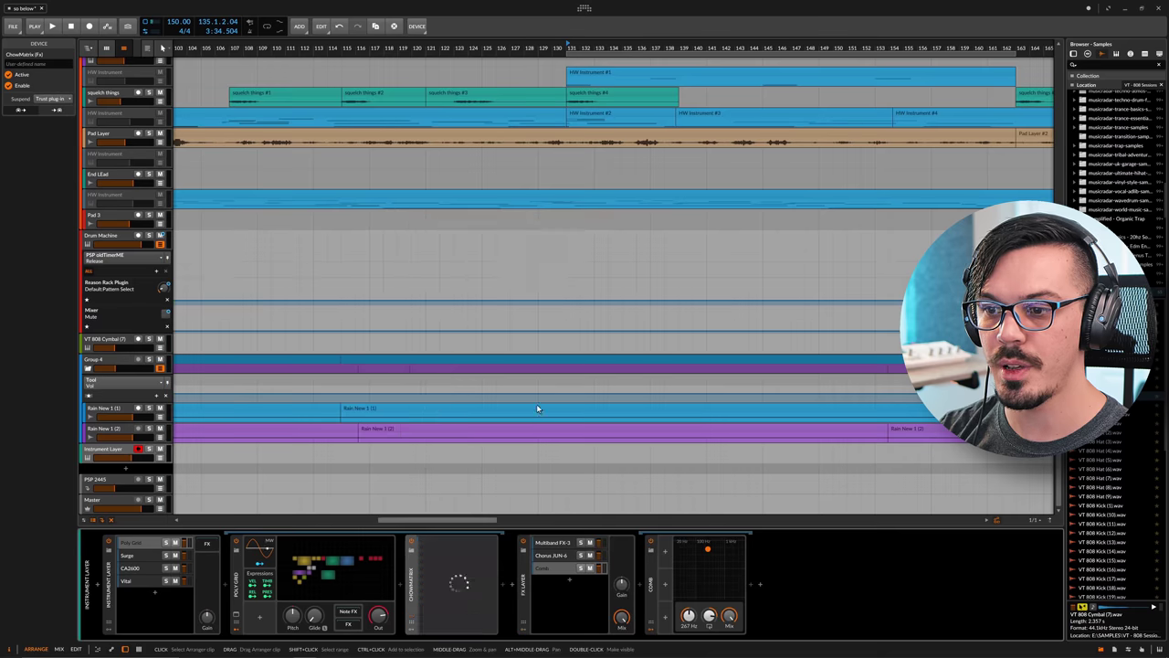
# Step: Insert MWaveShaper directly after Surge inside its own instrument layer and close the open plug-in windows
pyautogui.click(148, 559)
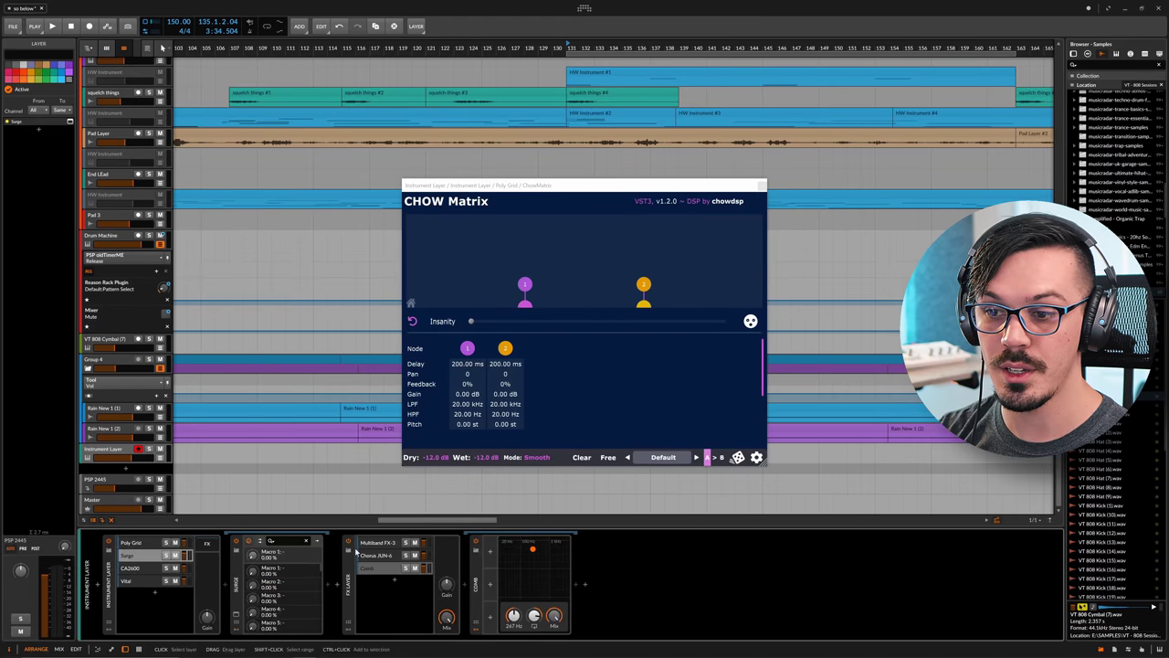
pyautogui.click(334, 585)
pyautogui.write('m')
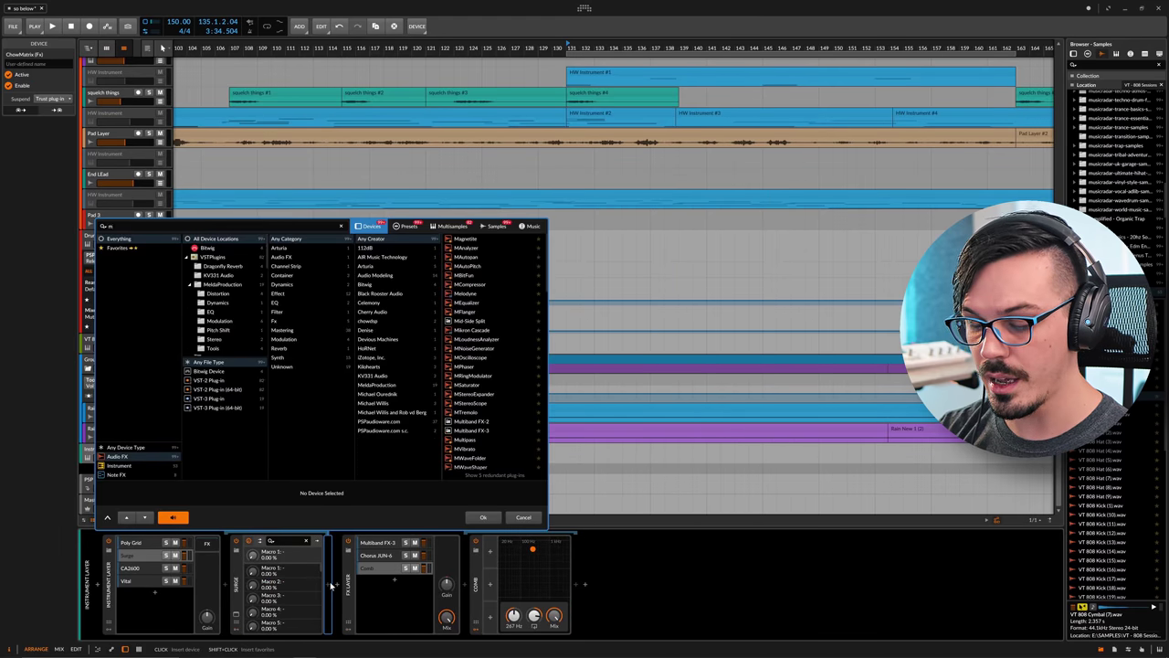
pyautogui.write('wave')
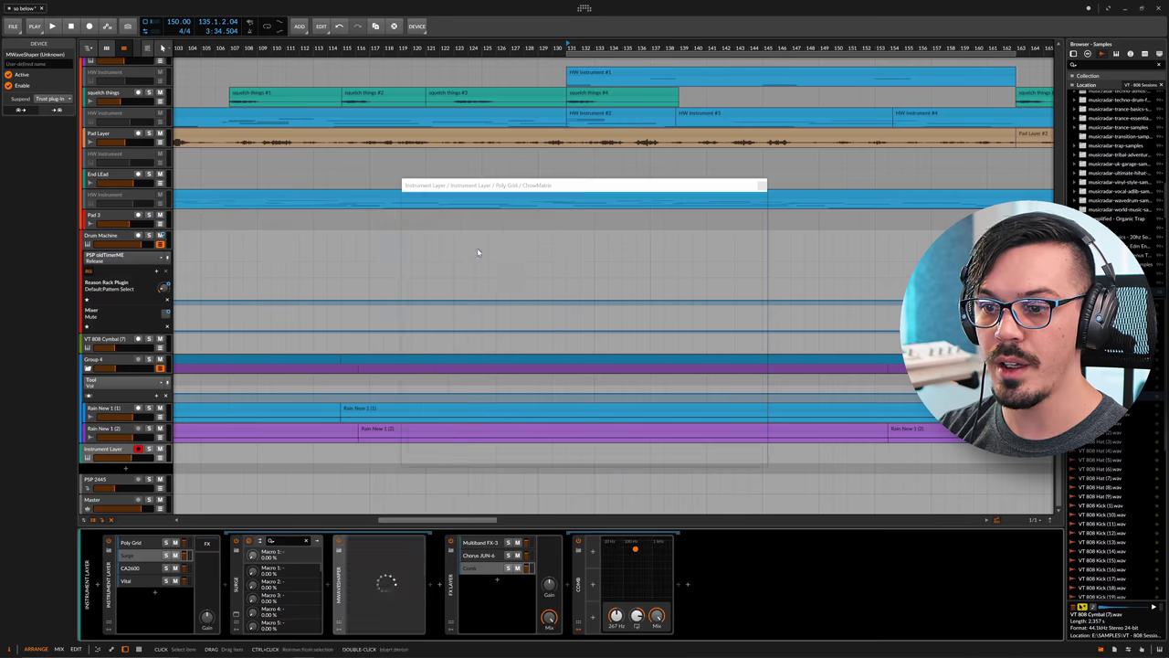
pyautogui.doubleClick(475, 251)
pyautogui.click(559, 92)
pyautogui.click(762, 187)
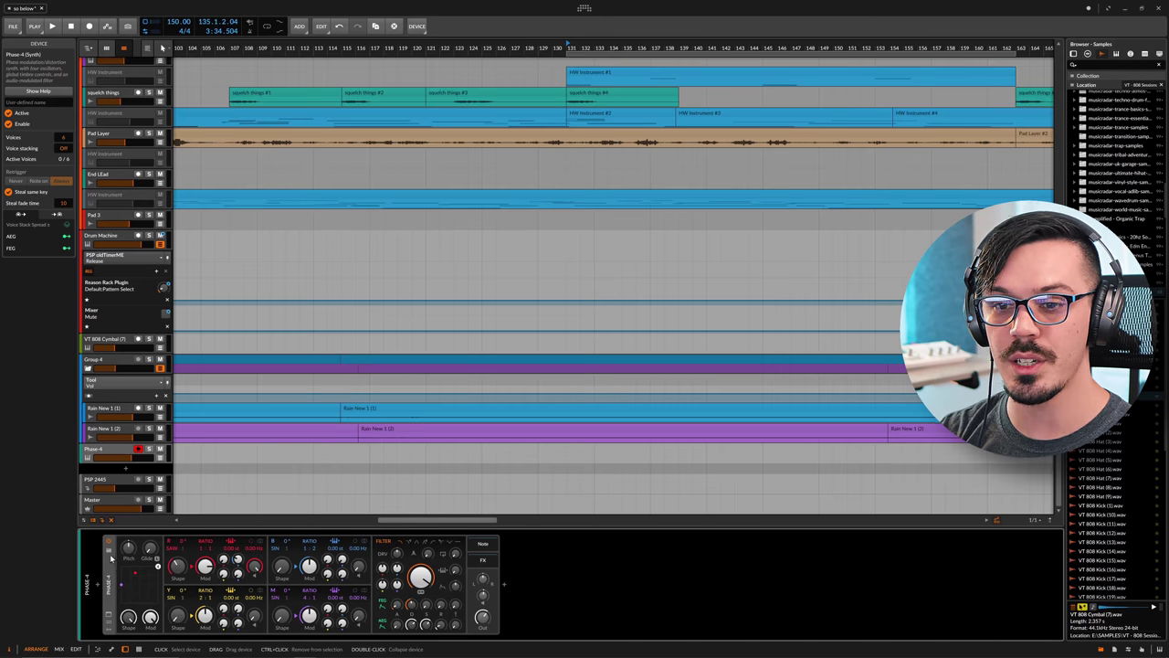
# Step: Browse the Phase-4 presets and load the Crust preset into the synth
pyautogui.click(108, 554)
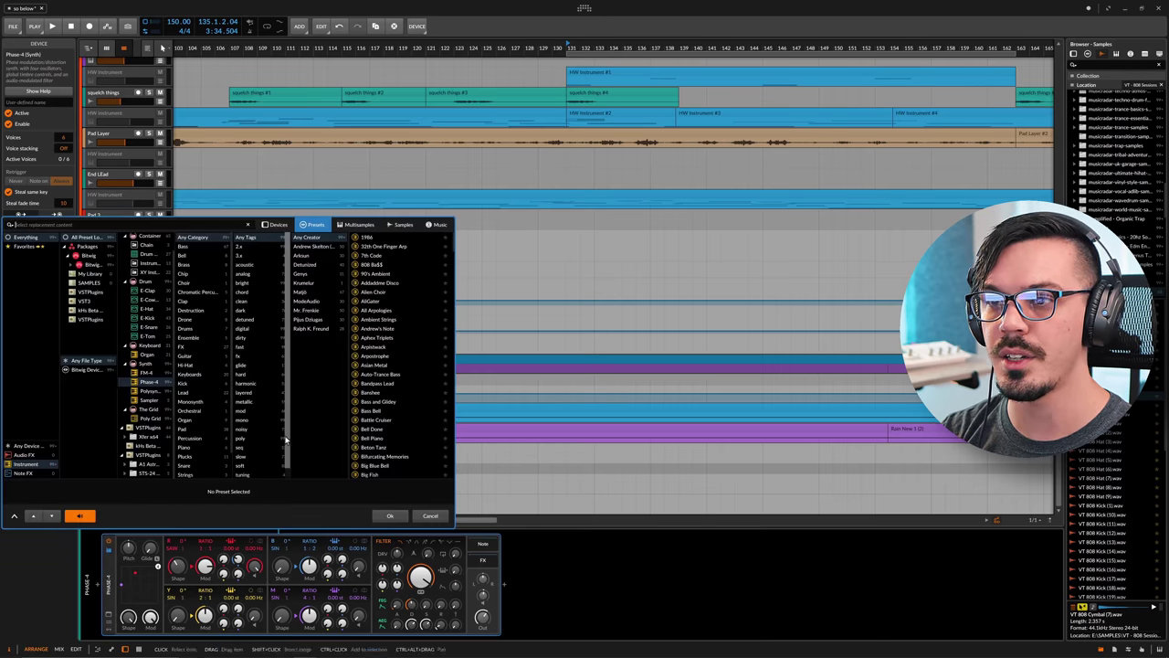
pyautogui.scroll(-15, 395, 272)
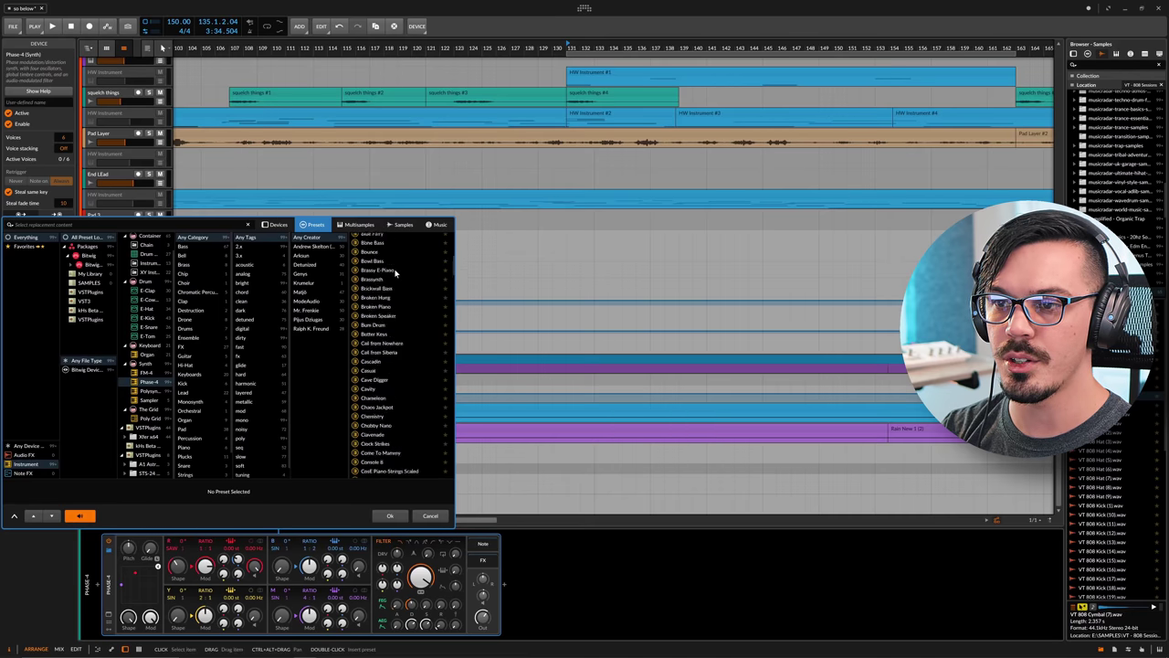
pyautogui.doubleClick(395, 271)
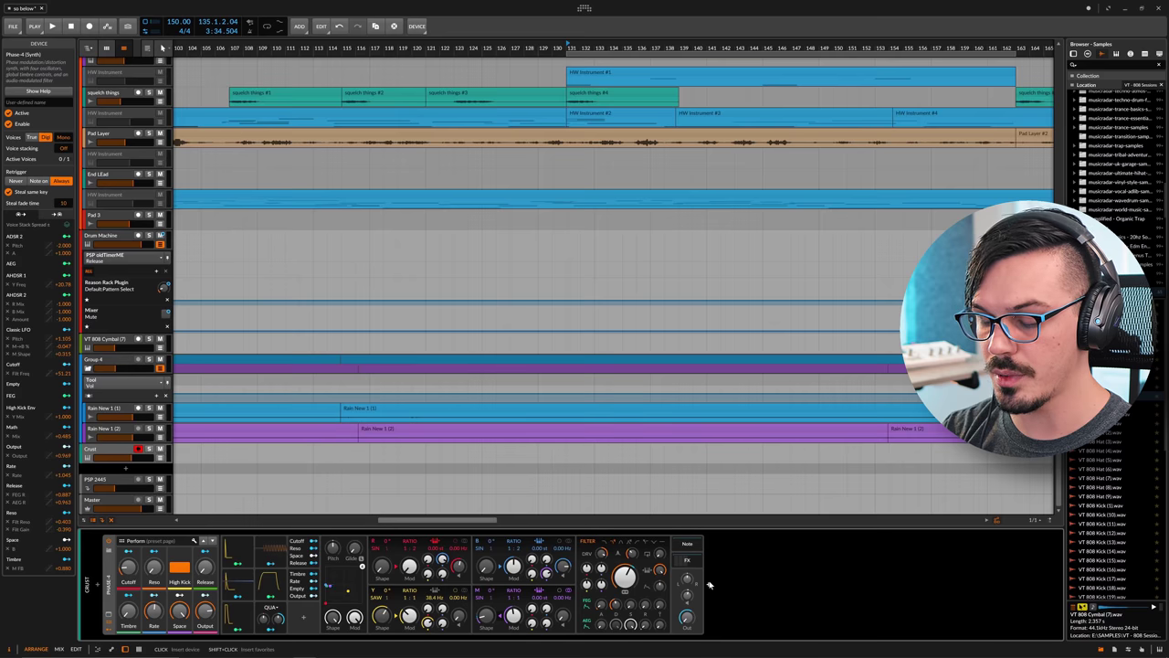
# Step: Add an FX Grid after the Phase-4, load the Kitschverb preset and open its grid patch
pyautogui.click(709, 584)
pyautogui.write('gr')
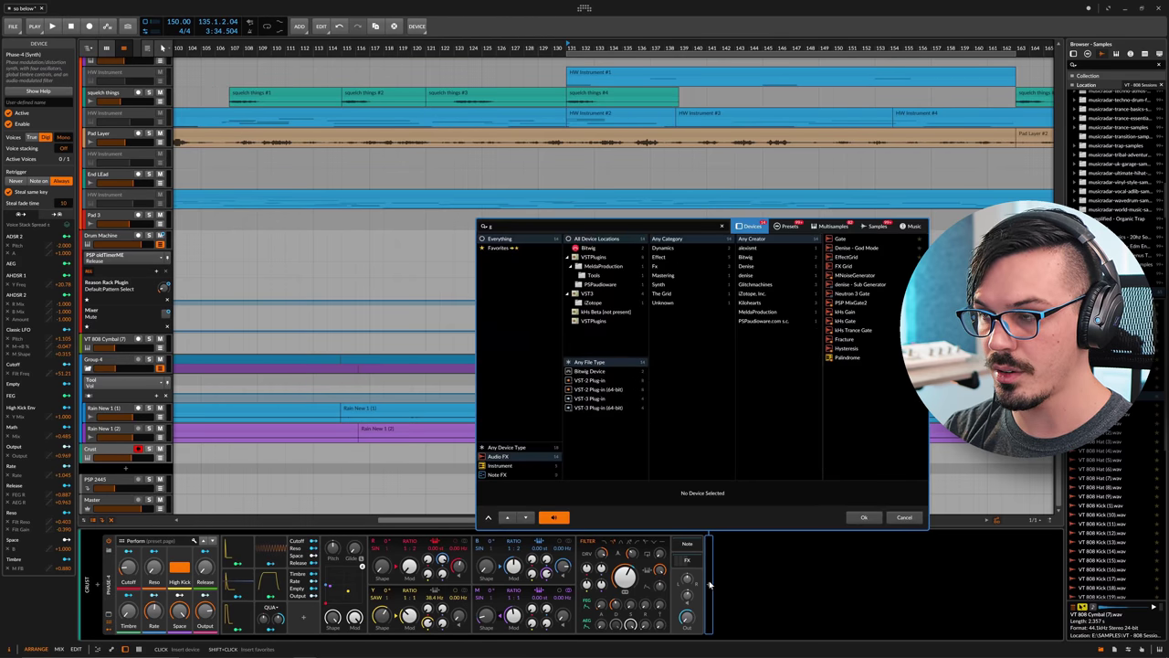
pyautogui.doubleClick(841, 248)
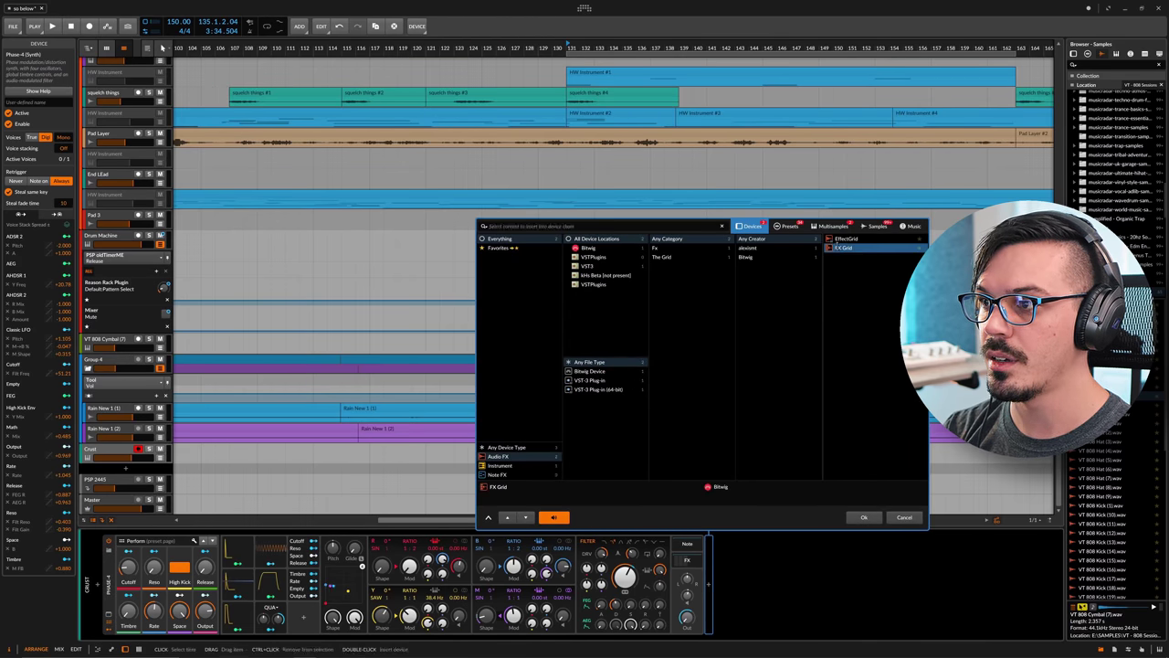
pyautogui.click(718, 582)
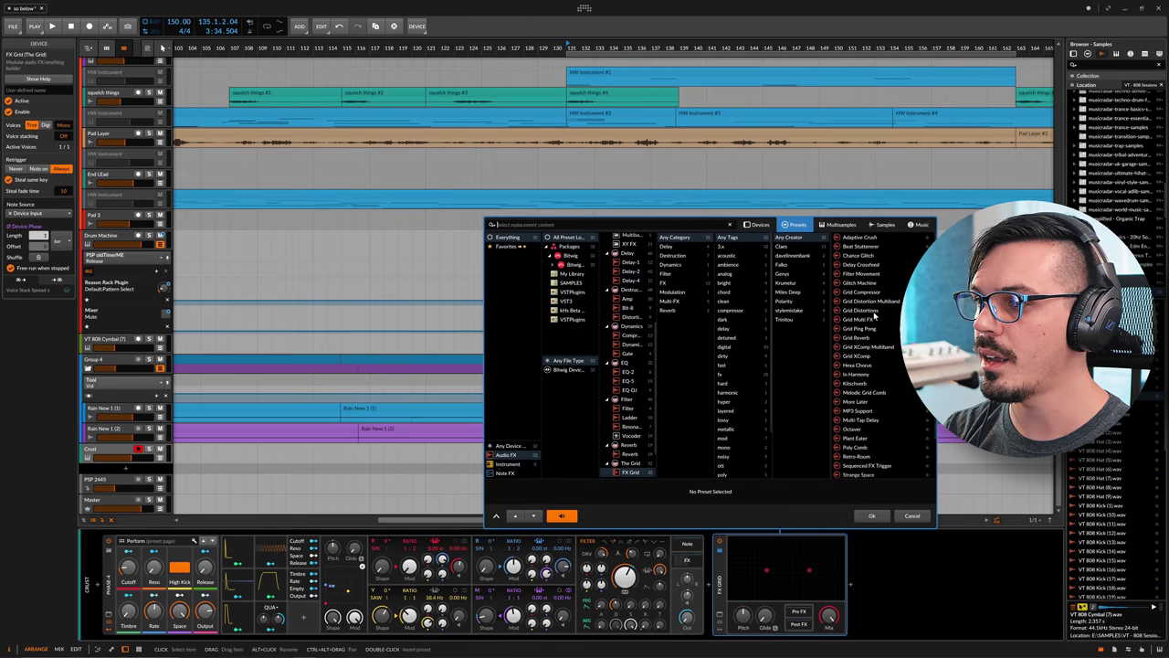
pyautogui.doubleClick(863, 385)
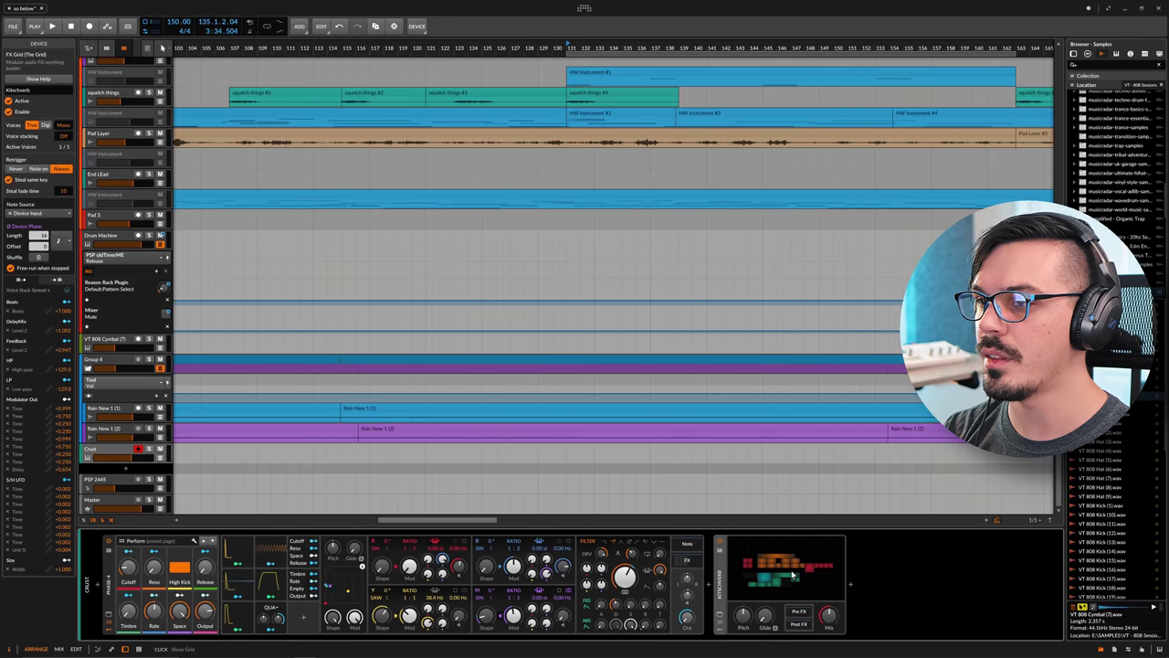
pyautogui.click(793, 576)
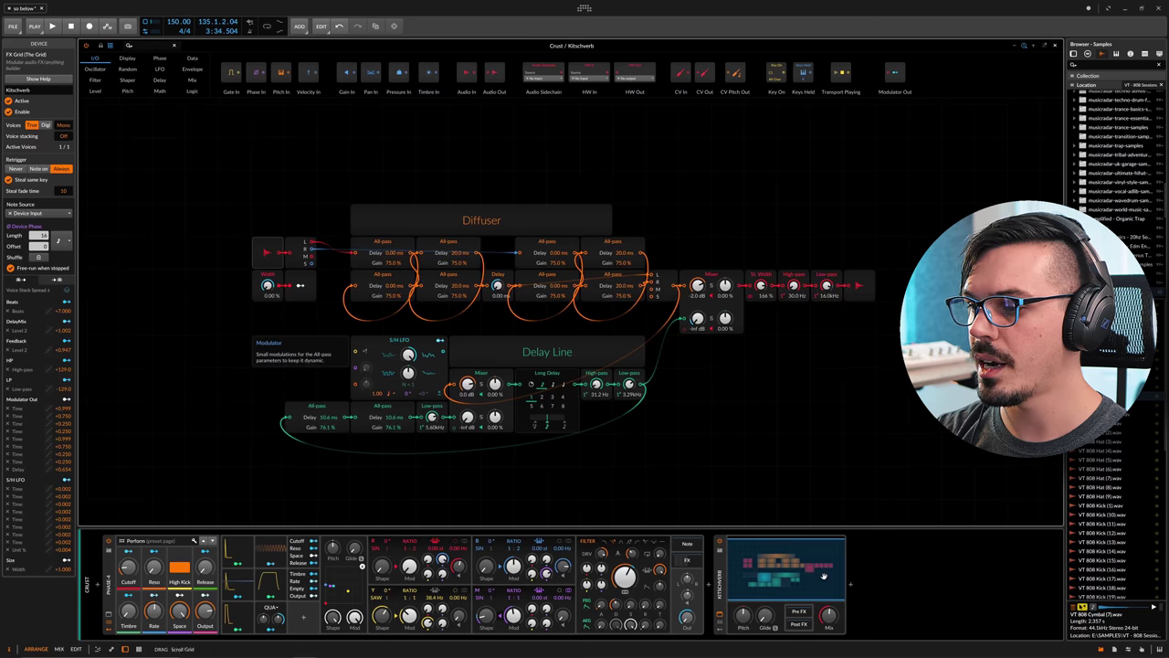
# Step: Add Multiband FX-3 after the Kitschverb FX Grid, load a preset into it and close the grid patch
pyautogui.click(850, 586)
pyautogui.write('mu')
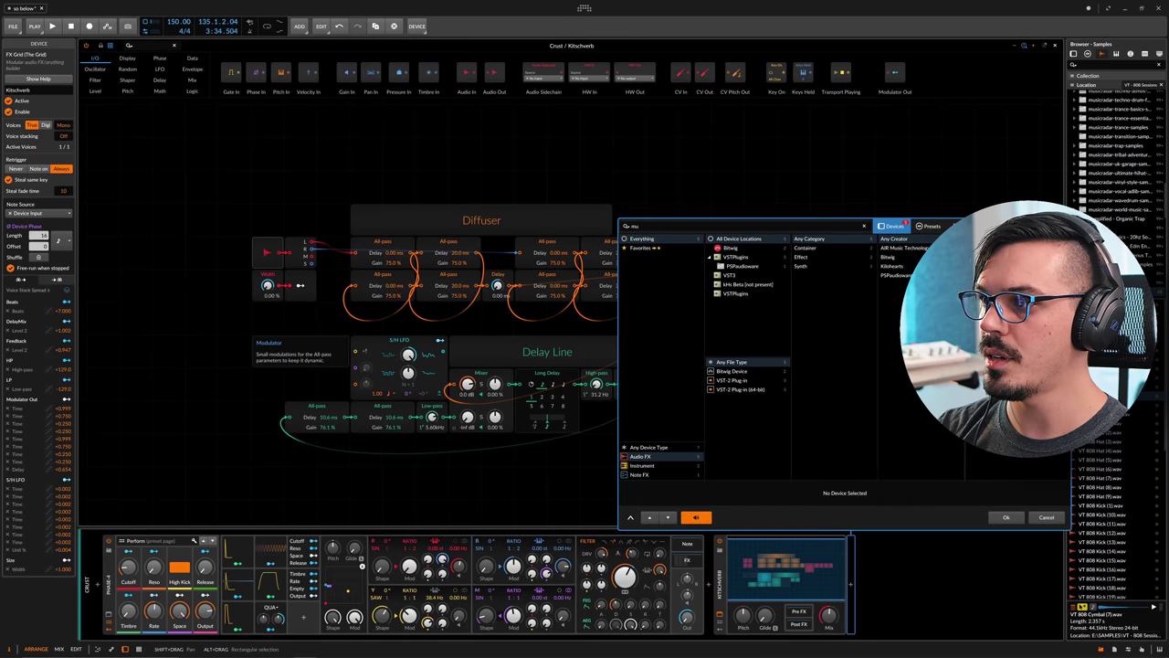
pyautogui.press('Return')
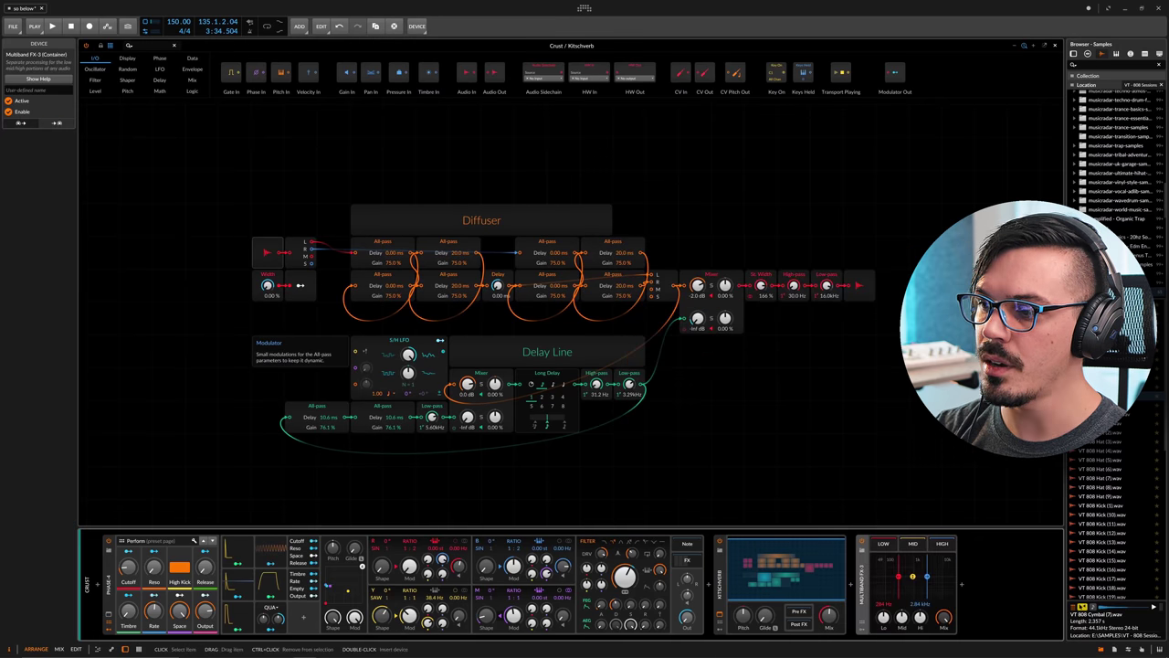
pyautogui.click(856, 549)
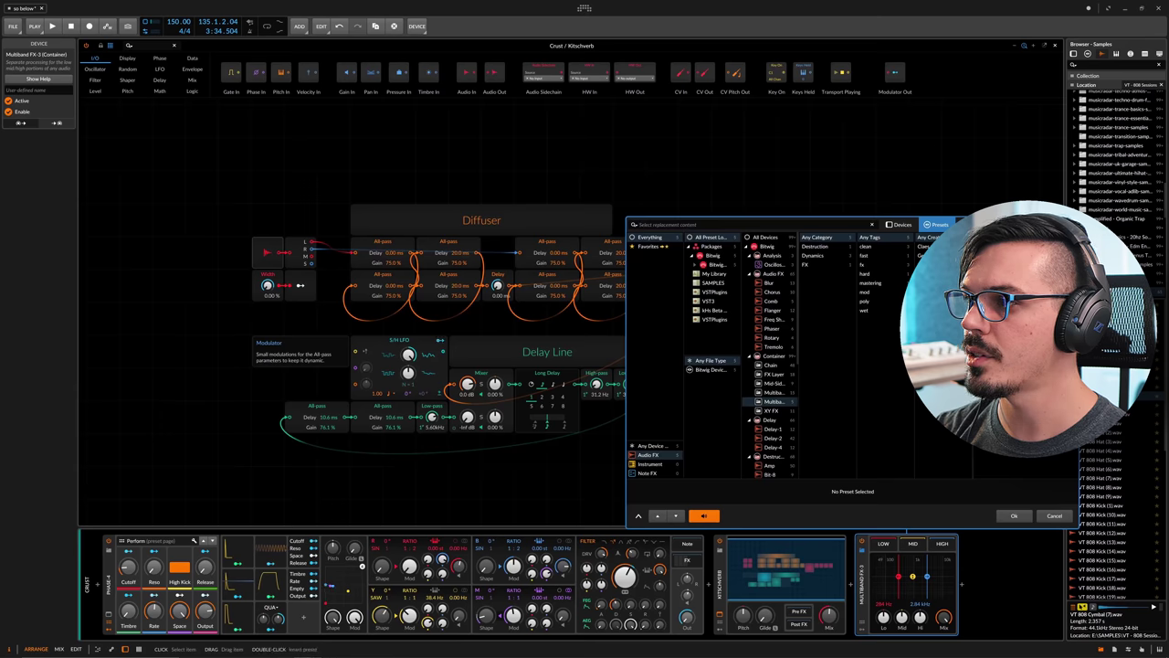
pyautogui.press('Escape')
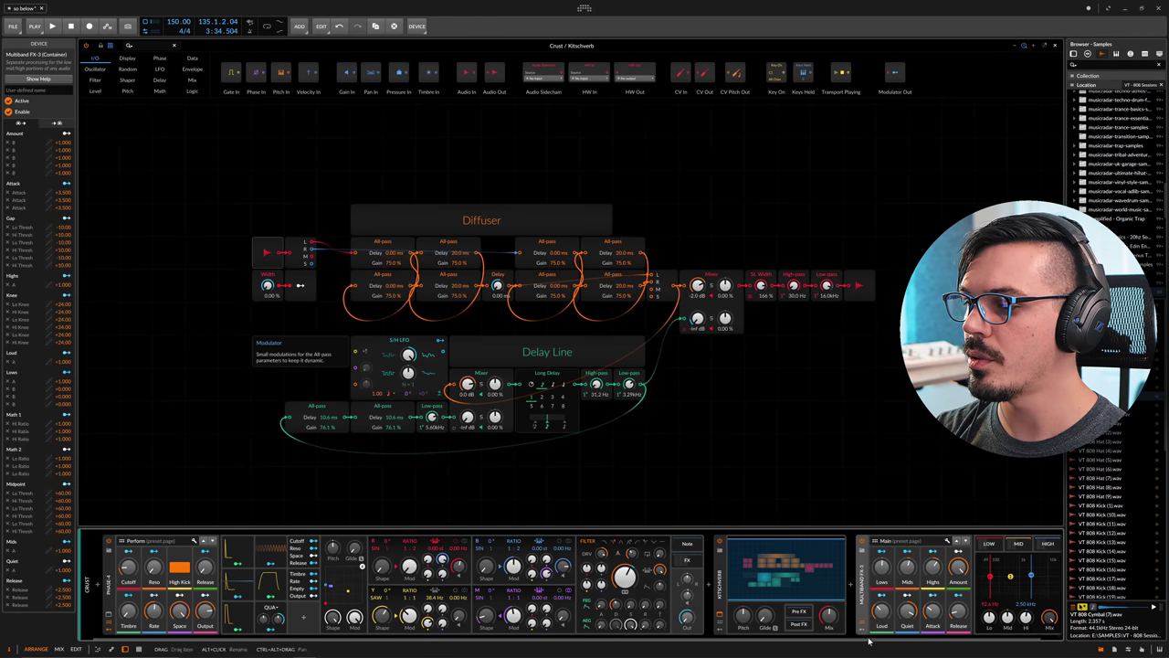
pyautogui.hscroll(1, 974, 567)
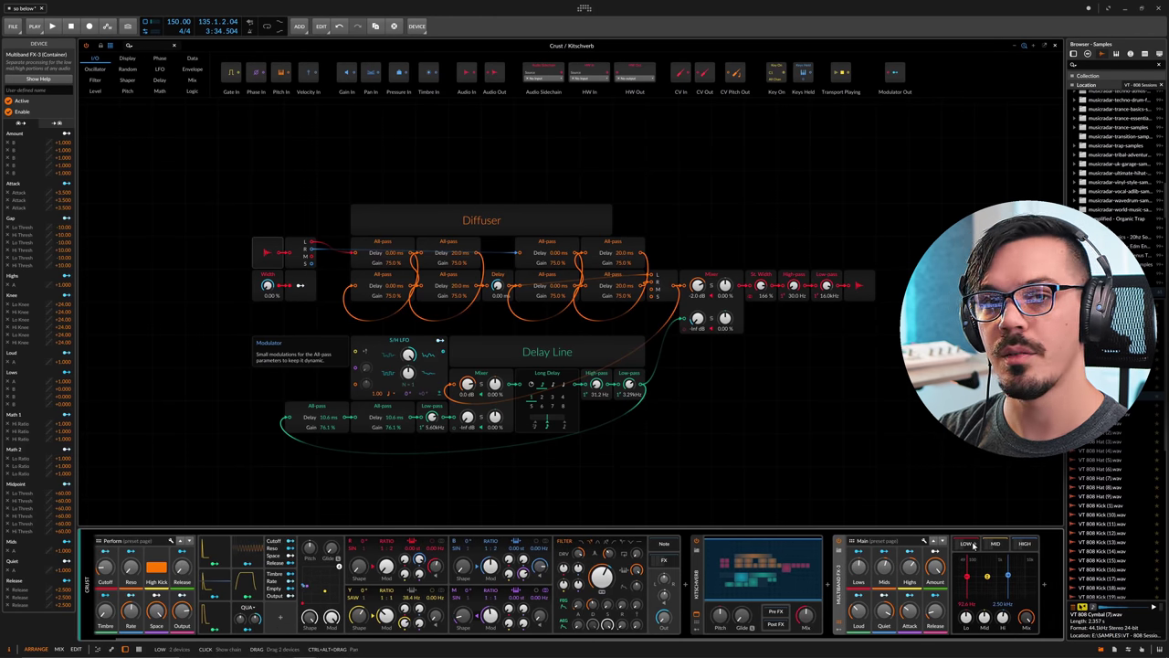
pyautogui.press('Escape')
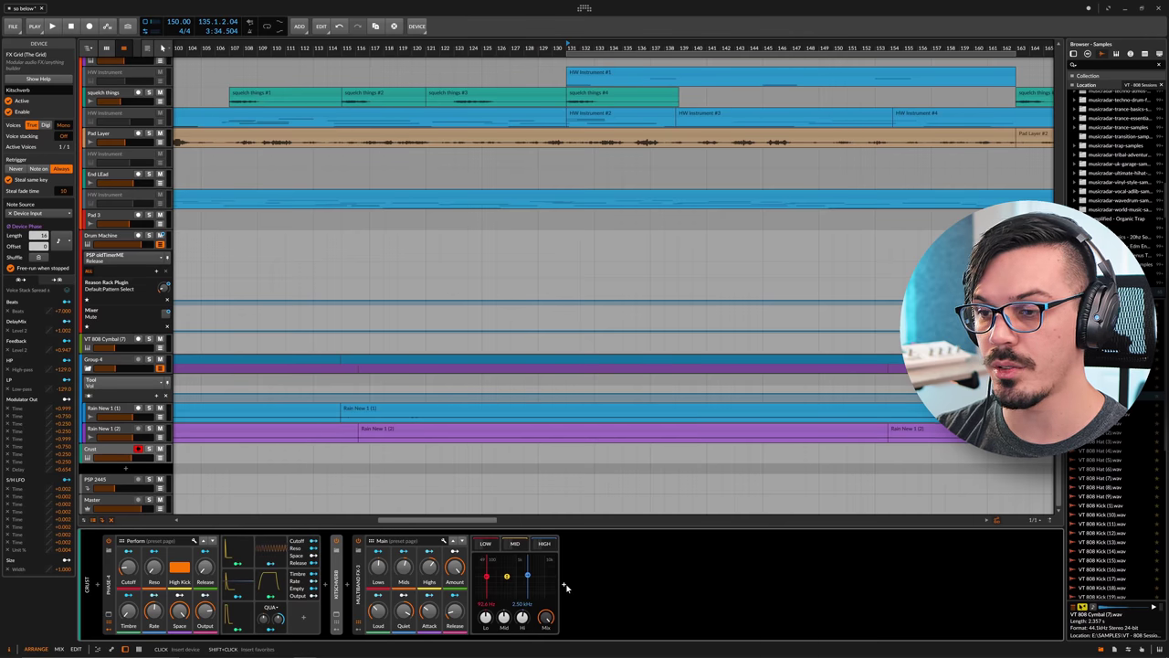
# Step: Insert PSP MicroWarmer after Multiband FX-3, close its plug-in window and show its remote controls
pyautogui.click(566, 588)
pyautogui.write('war')
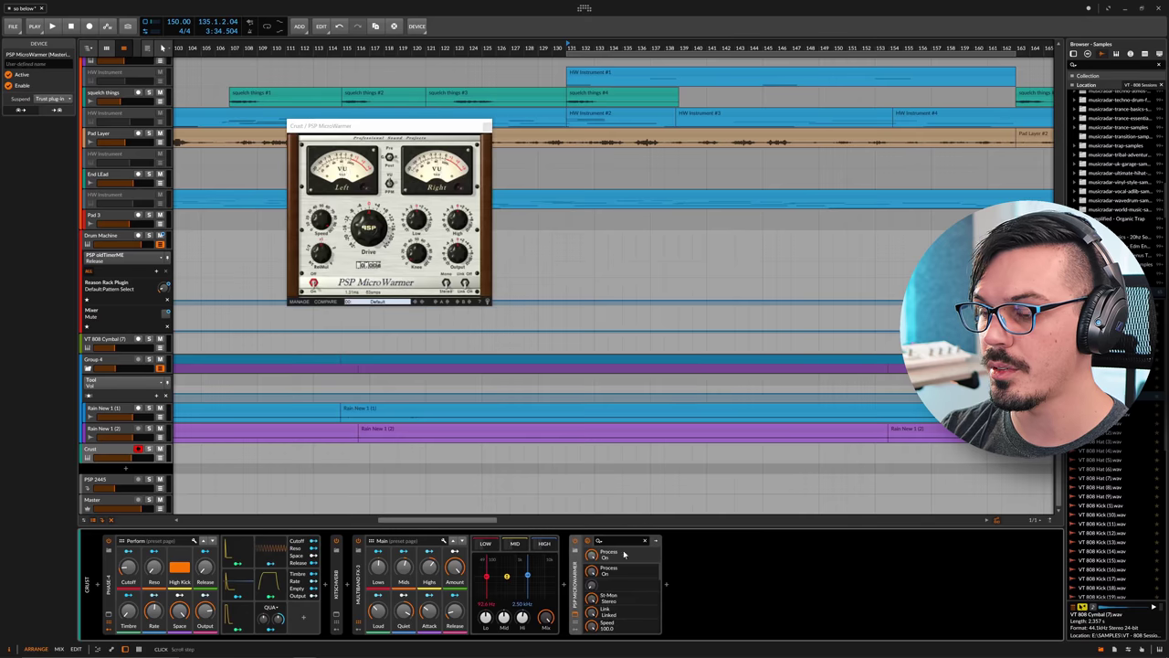
pyautogui.click(488, 128)
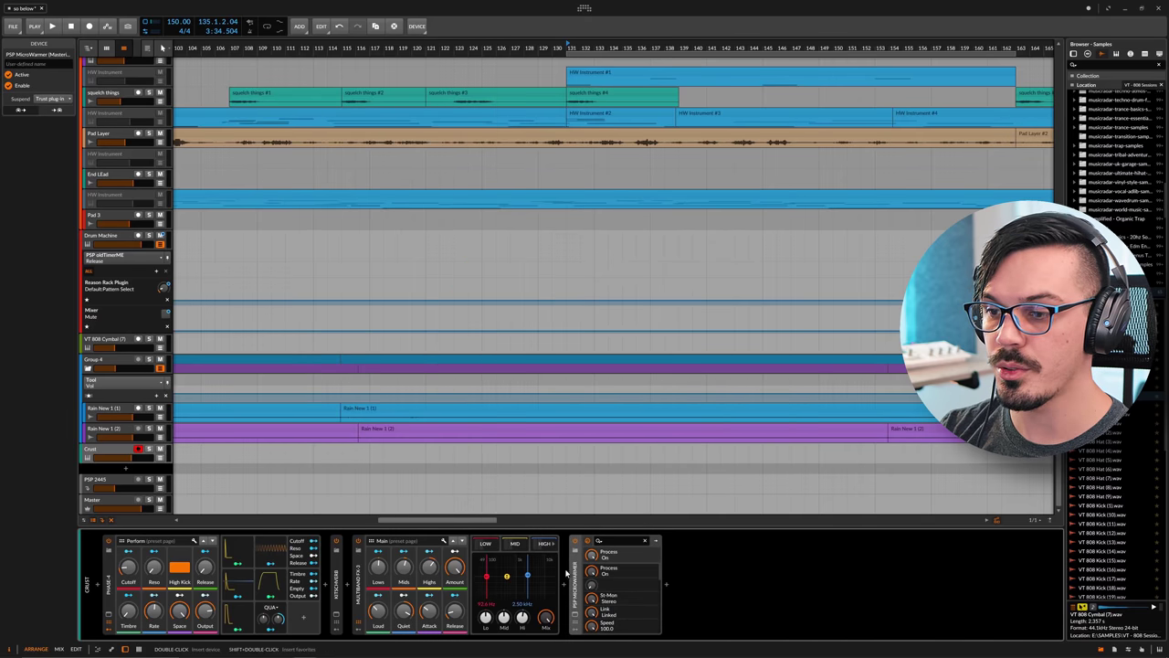
pyautogui.click(575, 625)
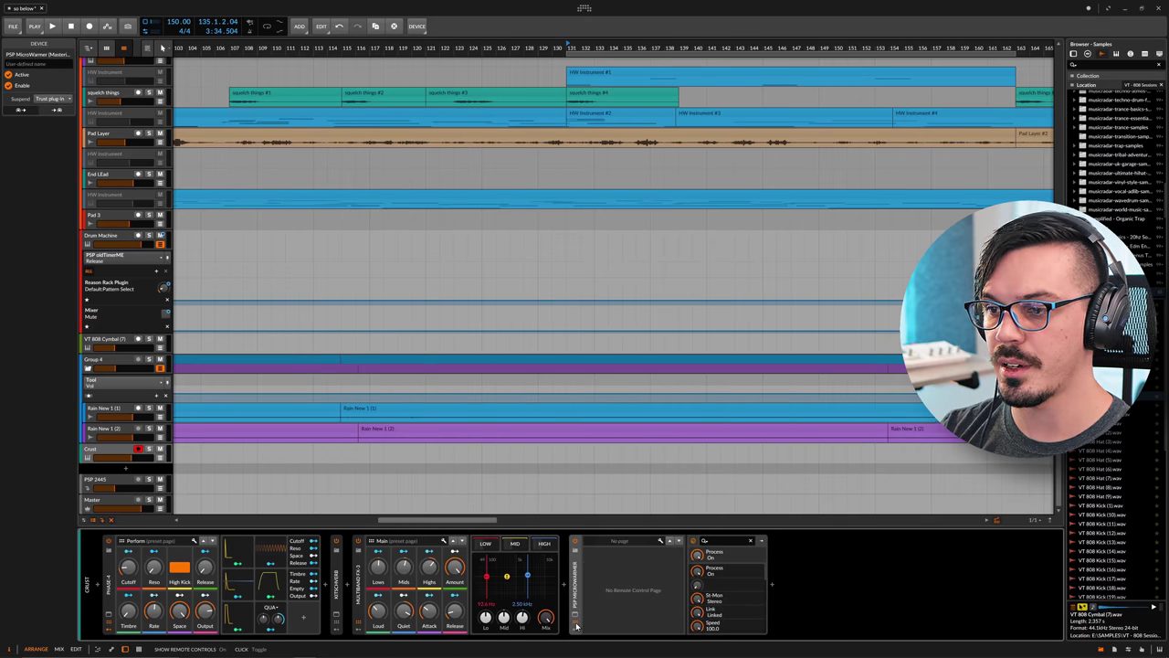
# Step: Create a remote control device page for PSP MicroWarmer with Speed mapped to the first slot, and save it
pyautogui.click(662, 541)
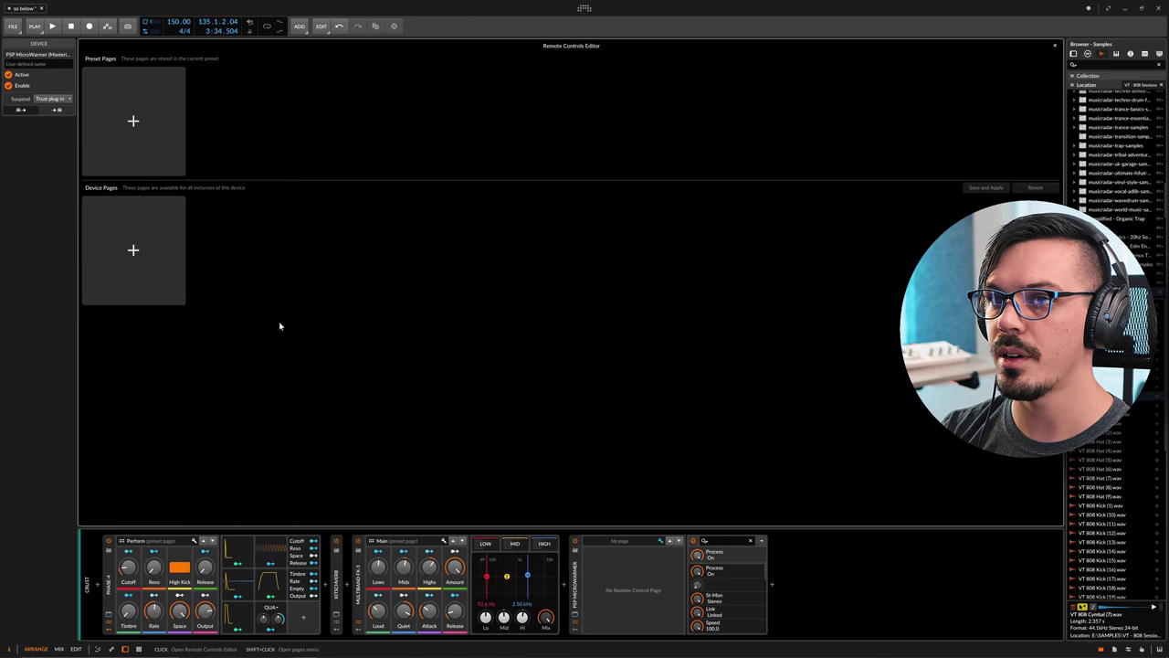
pyautogui.click(132, 248)
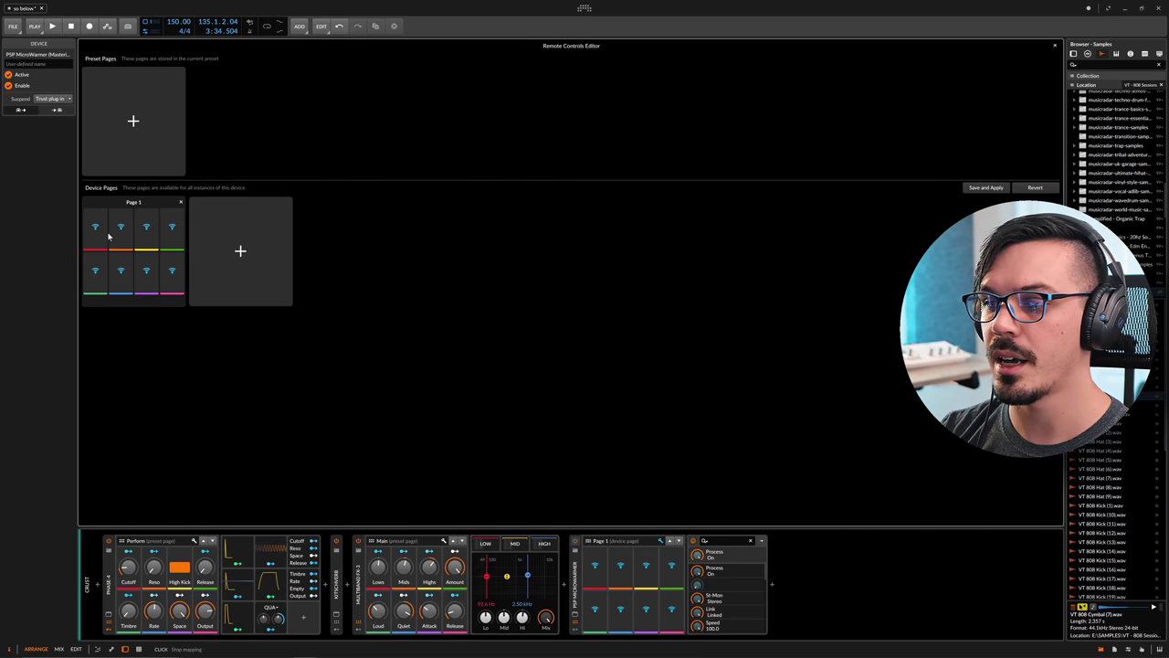
pyautogui.click(698, 624)
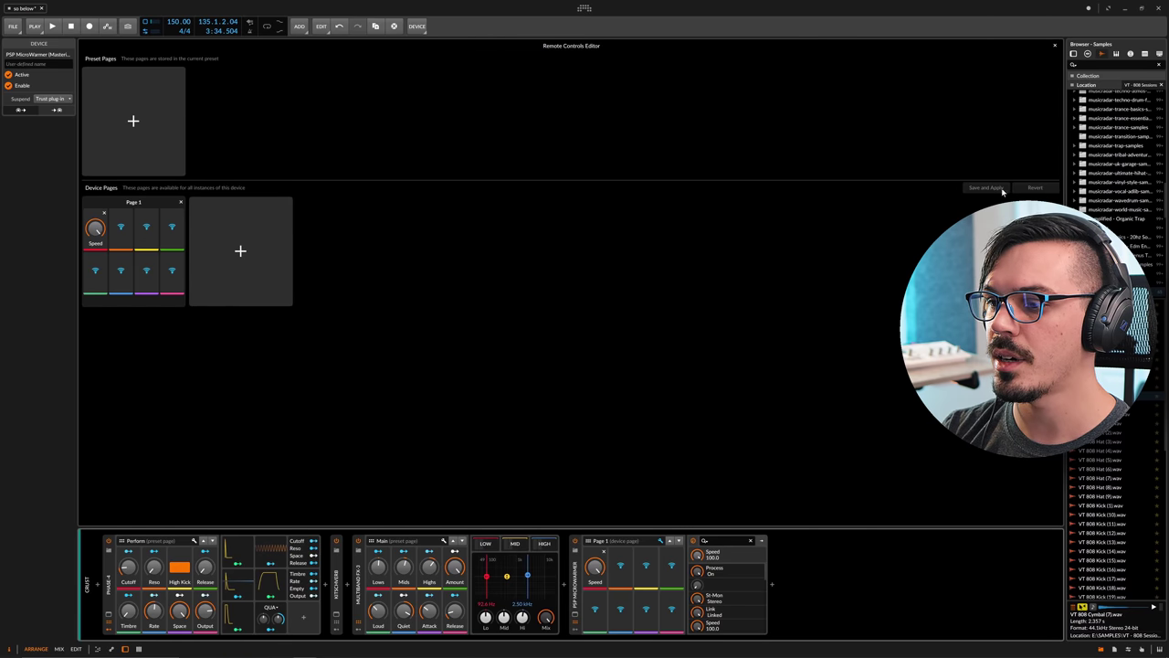
pyautogui.click(1055, 45)
pyautogui.moveTo(594, 567)
pyautogui.mouseDown()
pyautogui.moveTo(595, 584)
pyautogui.moveTo(594, 548)
pyautogui.moveTo(583, 576)
pyautogui.mouseUp()
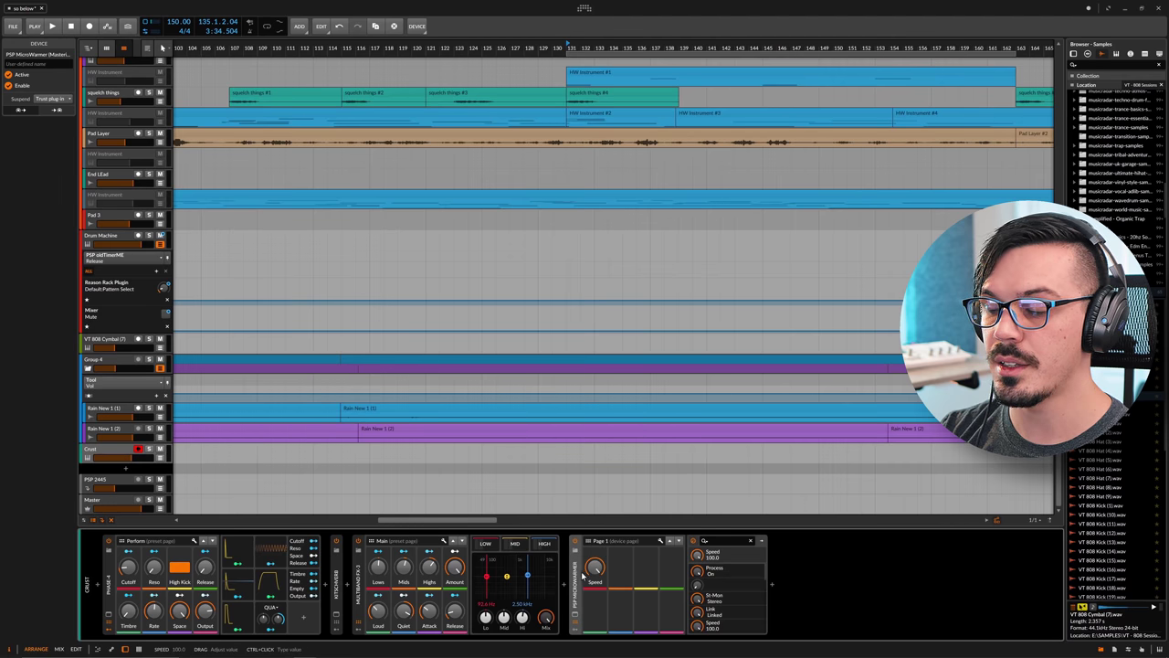
# Step: Delete PSP MicroWarmer, insert the Serum instrument in its place and show its remote controls
pyautogui.press('Delete')
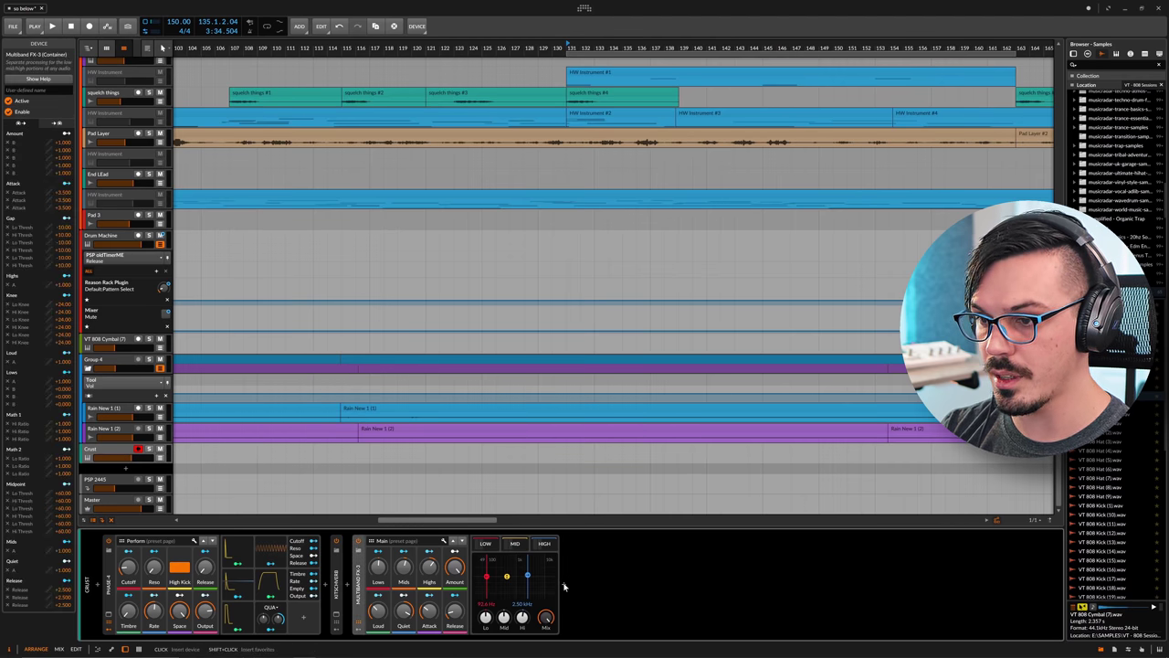
pyautogui.click(565, 583)
pyautogui.write('ser')
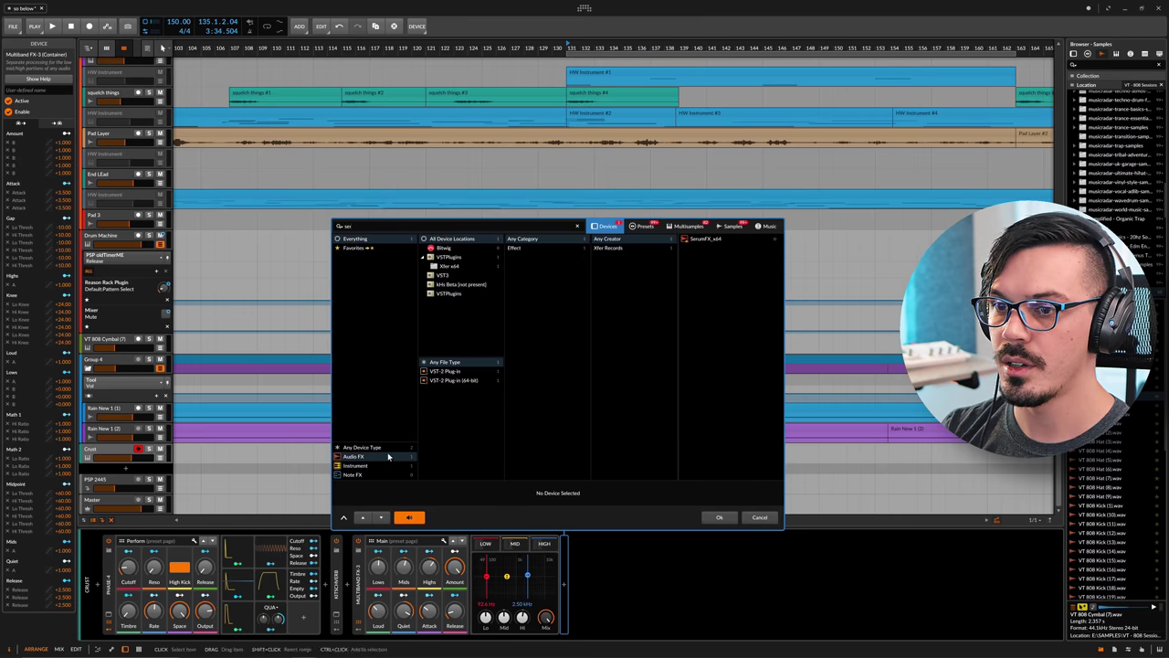
pyautogui.click(383, 465)
pyautogui.doubleClick(699, 239)
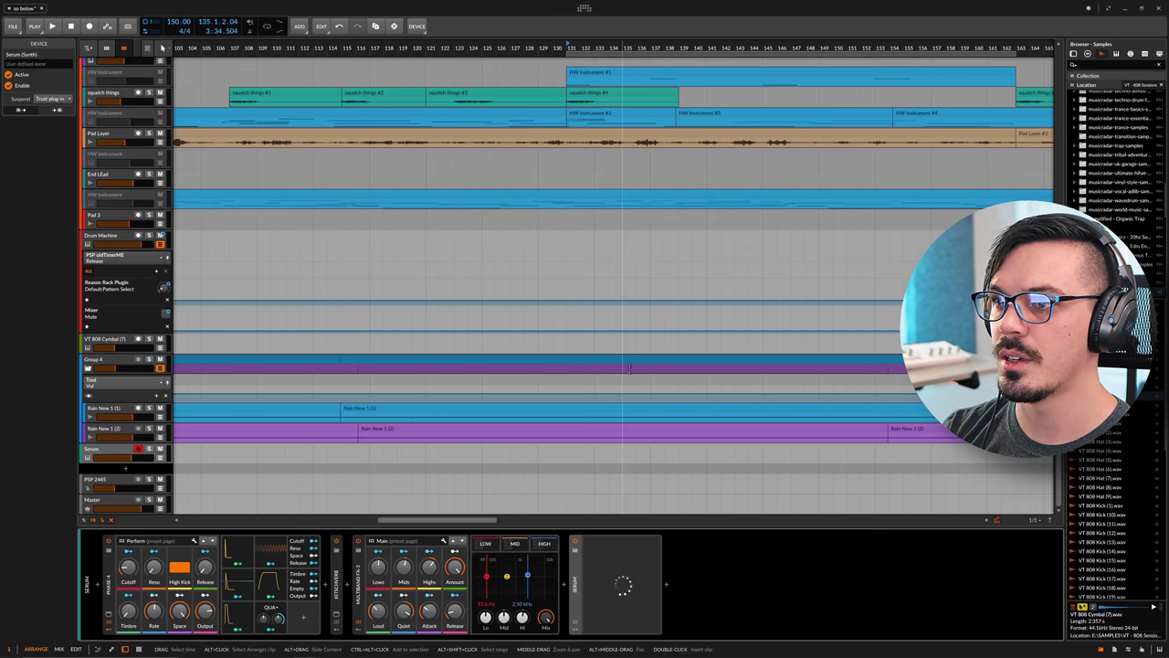
pyautogui.click(576, 620)
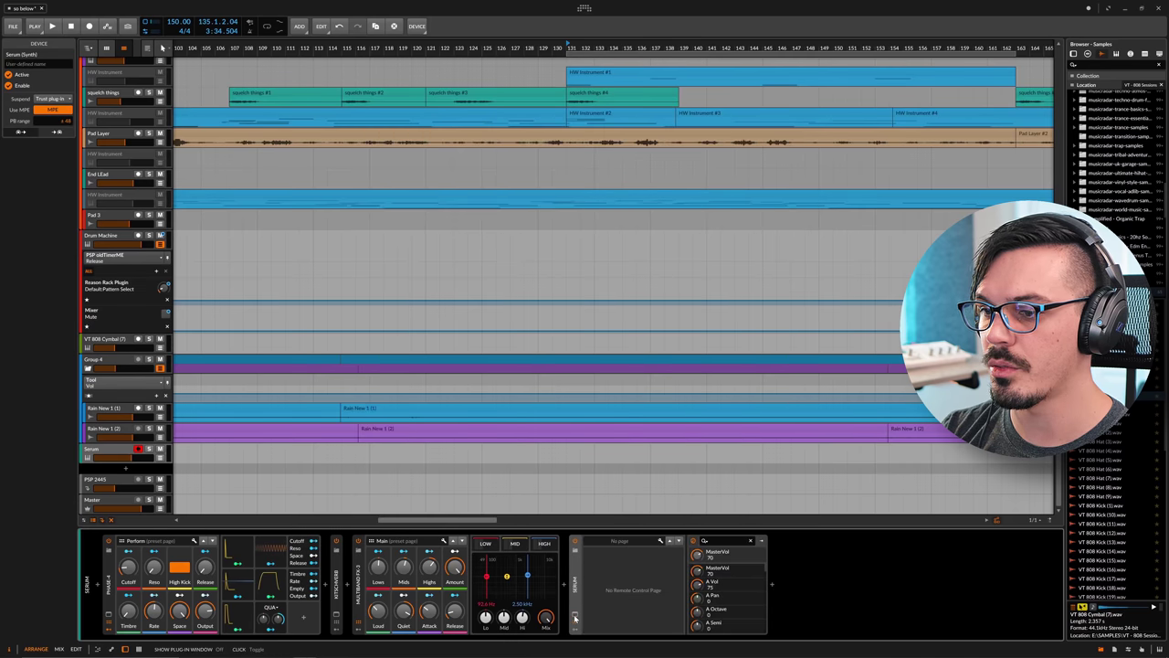
# Step: Create a Serum device page, map A WTPos and B Vol to its first two slots with oscillator B enabled, and save it
pyautogui.click(661, 542)
pyautogui.click(134, 250)
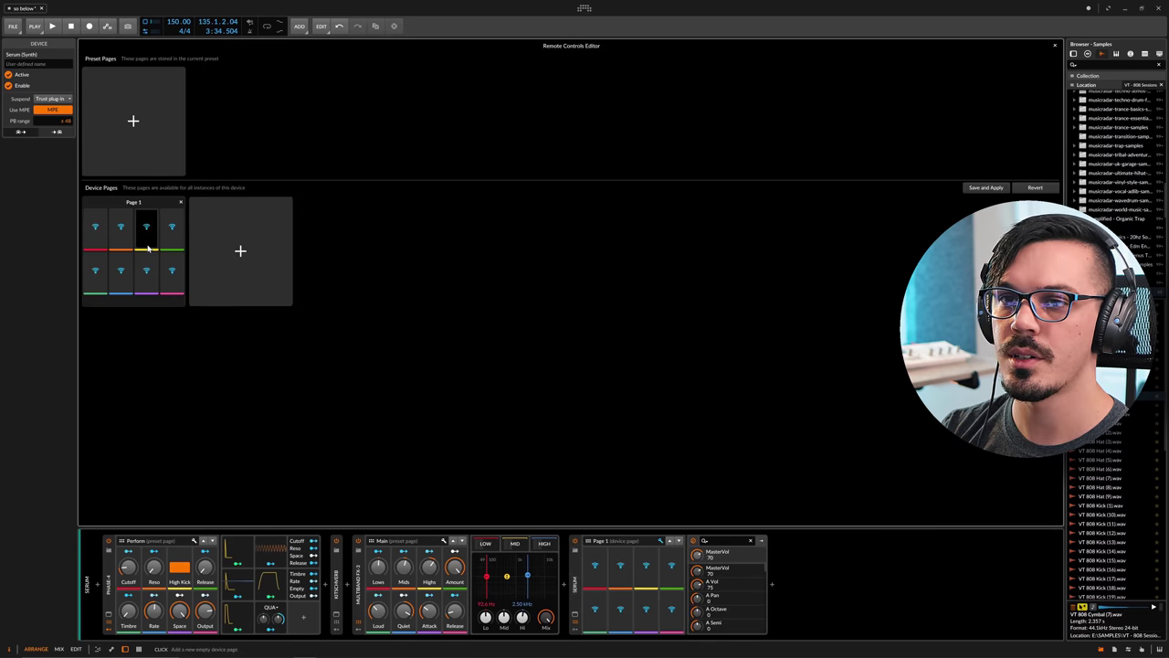
pyautogui.click(576, 620)
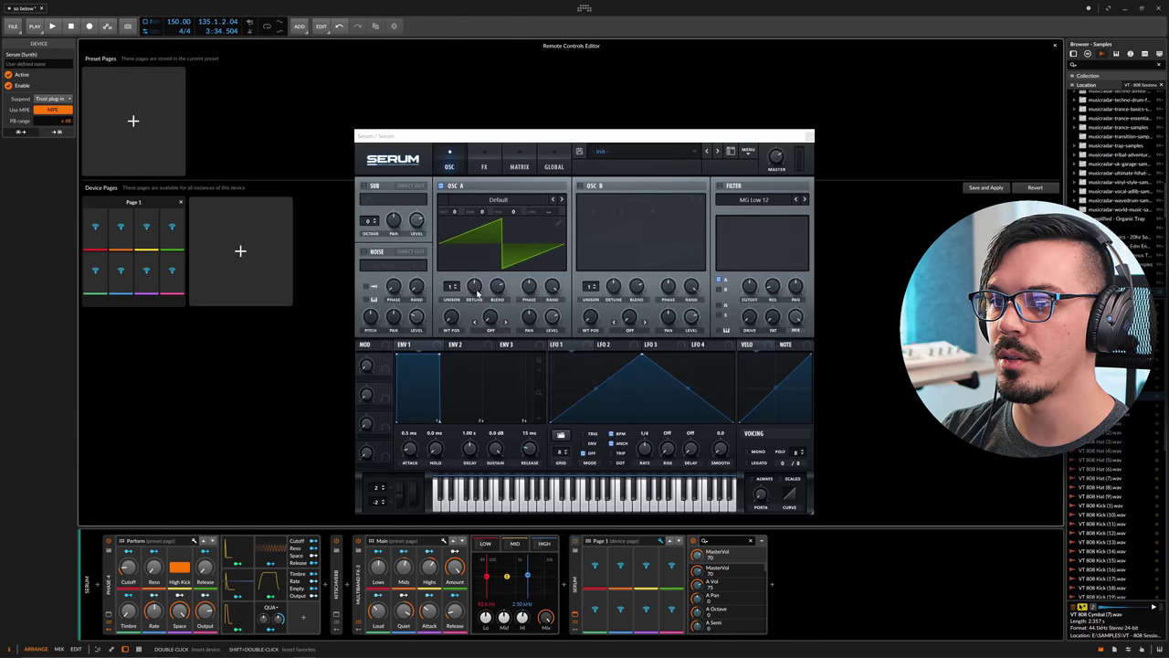
pyautogui.click(475, 286)
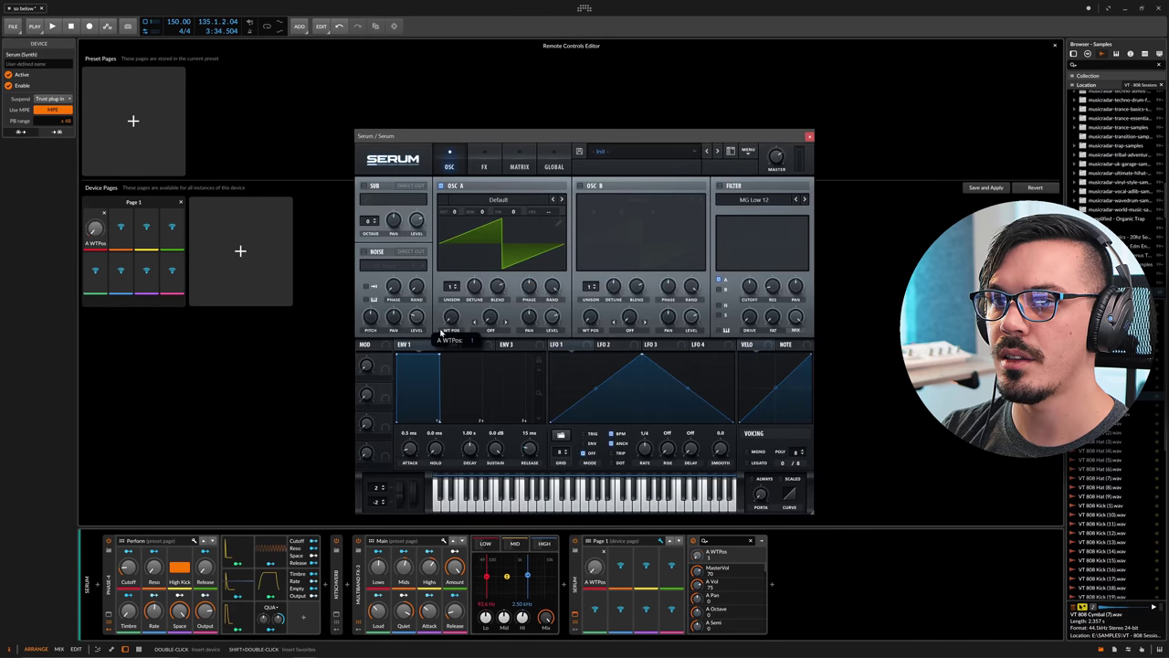
pyautogui.click(587, 185)
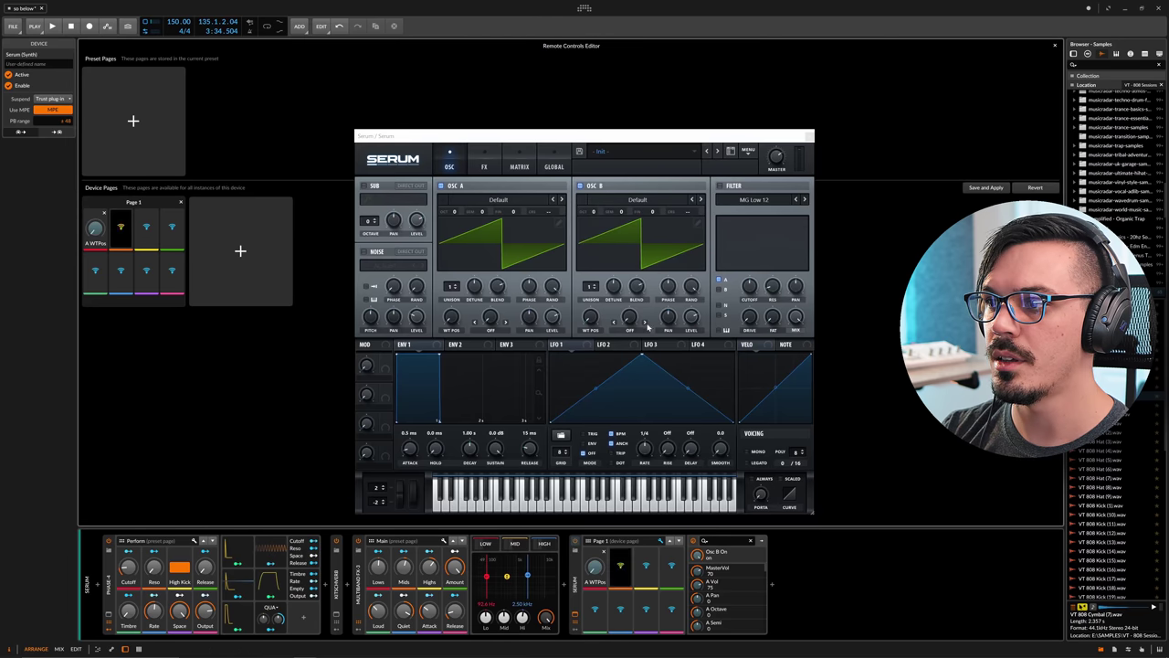
pyautogui.click(690, 319)
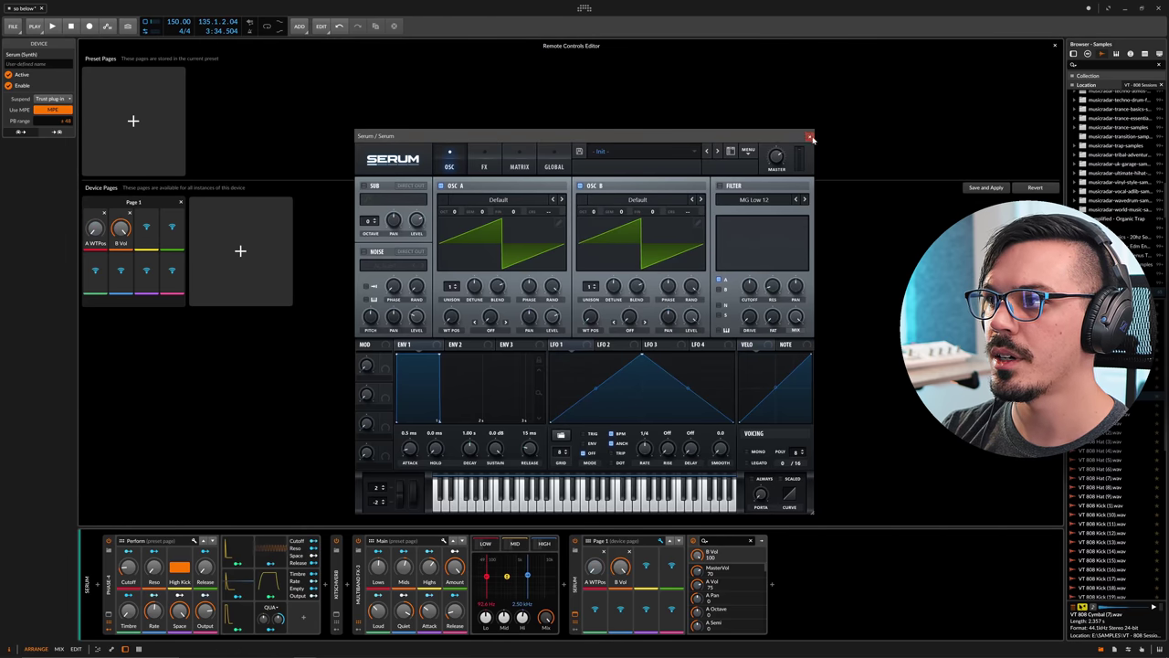
pyautogui.click(809, 137)
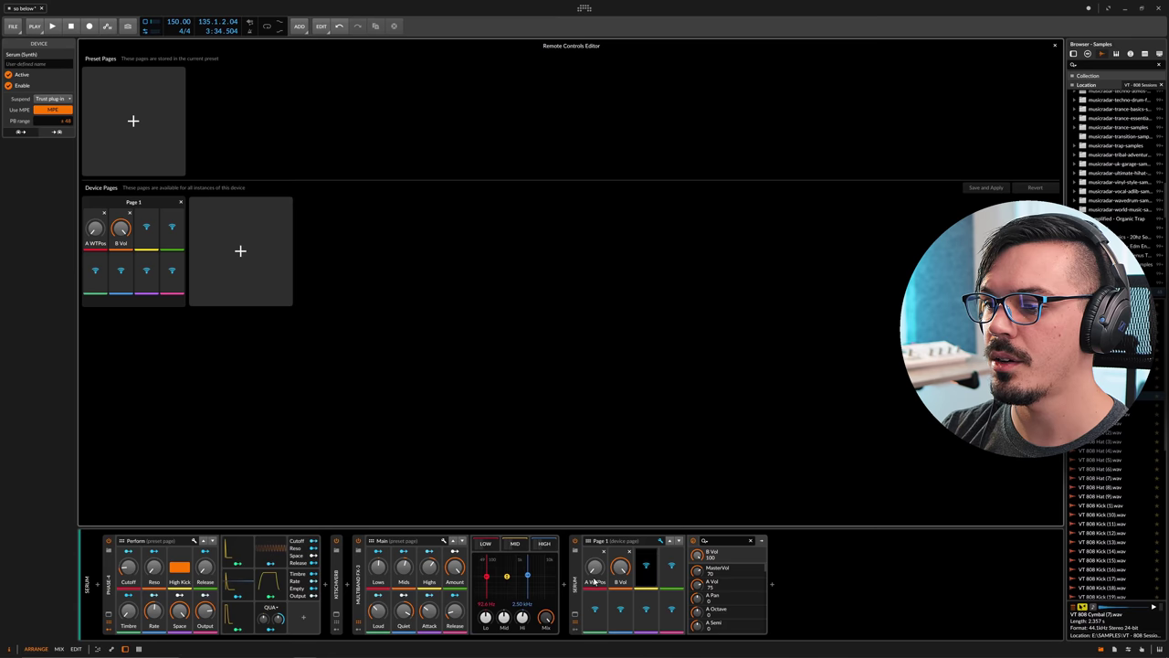
pyautogui.click(630, 567)
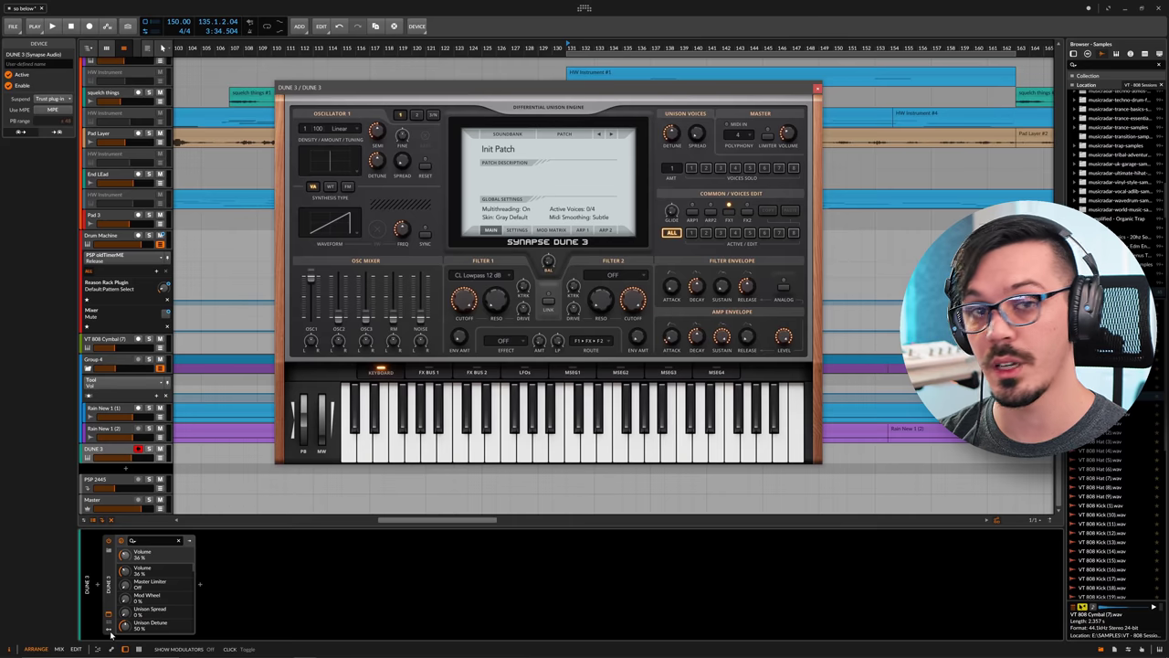
# Step: Show the modulator slots of the DUNE 3 instrument and insert an XY modulator in the first slot
pyautogui.click(111, 634)
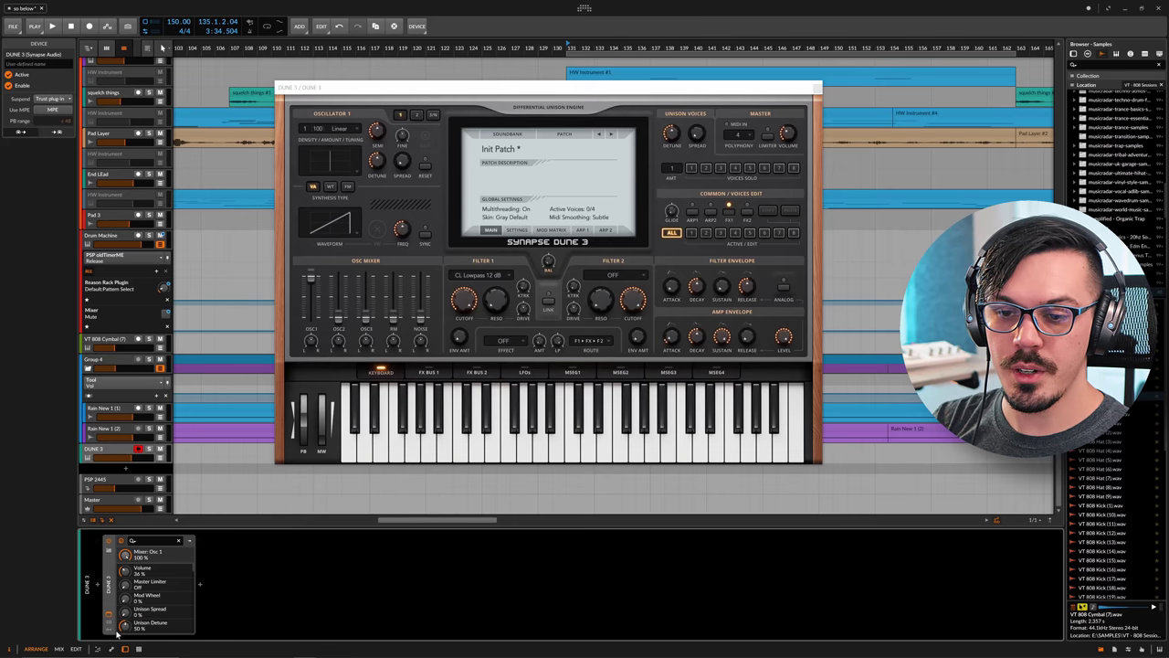
pyautogui.click(112, 633)
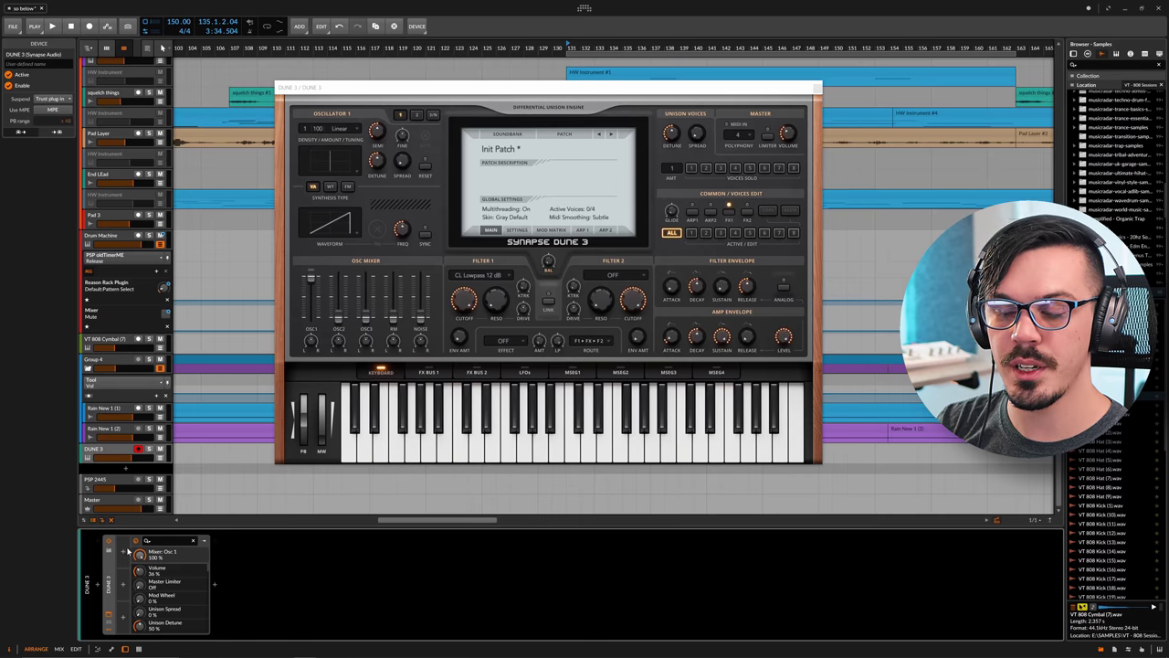
pyautogui.click(124, 552)
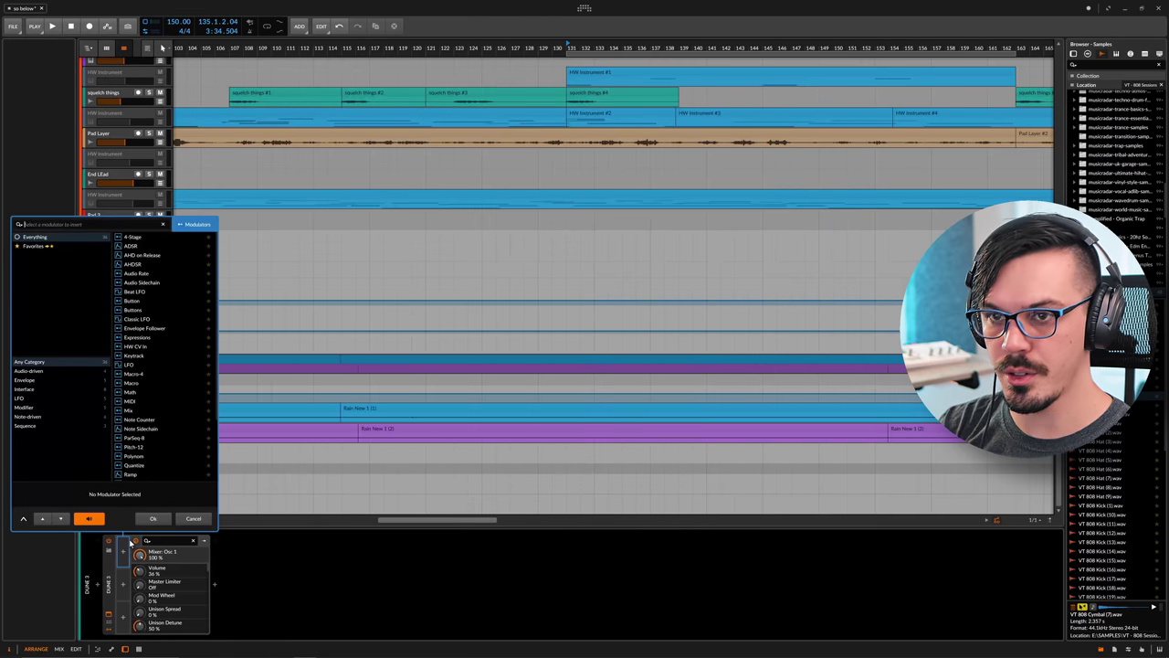
pyautogui.write('xy')
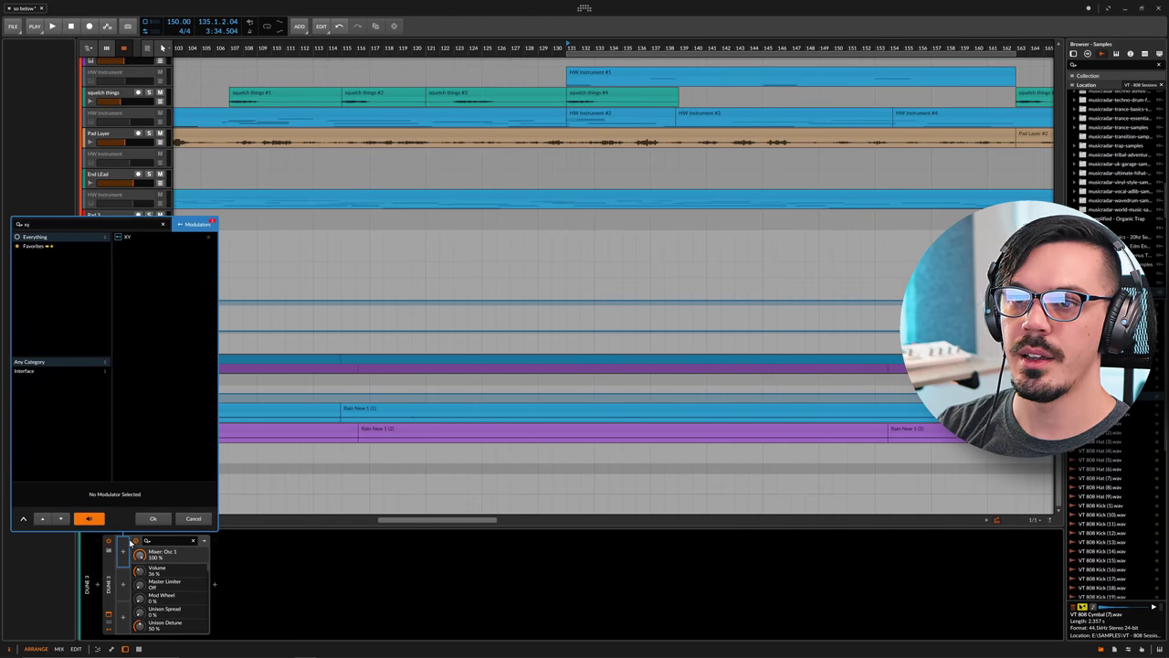
pyautogui.doubleClick(134, 239)
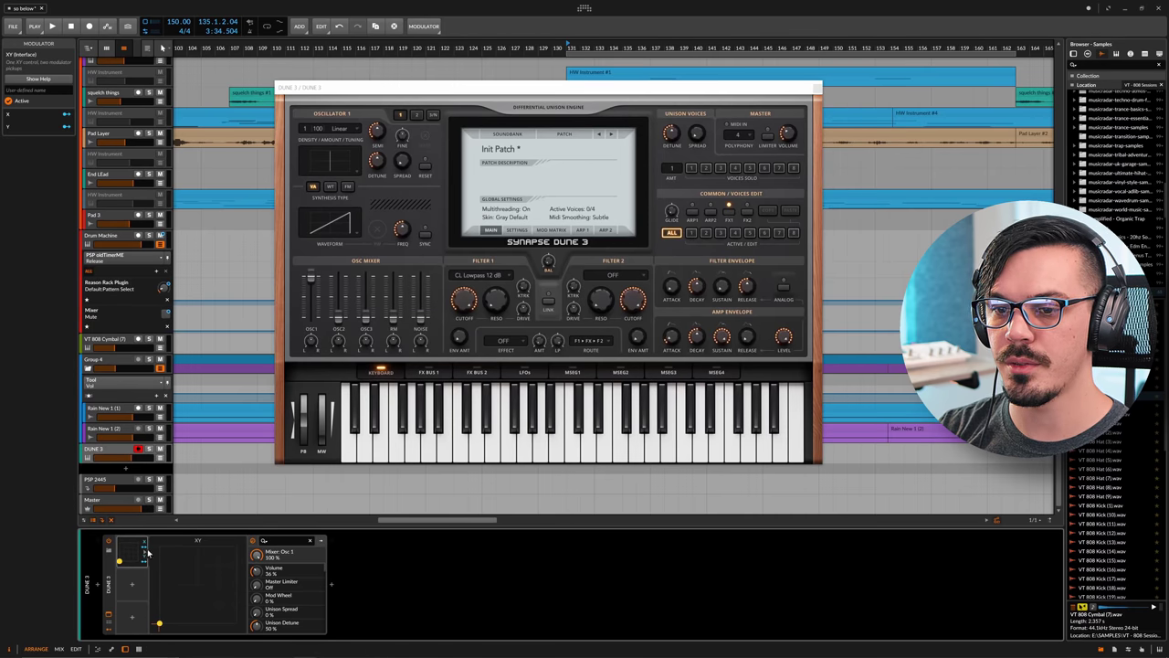
# Step: Map XY's X axis to Mixer: Osc 1 and Y axis to Mixer: Osc 2, each at +1.000, and raise the XY point on both axes
pyautogui.click(311, 278)
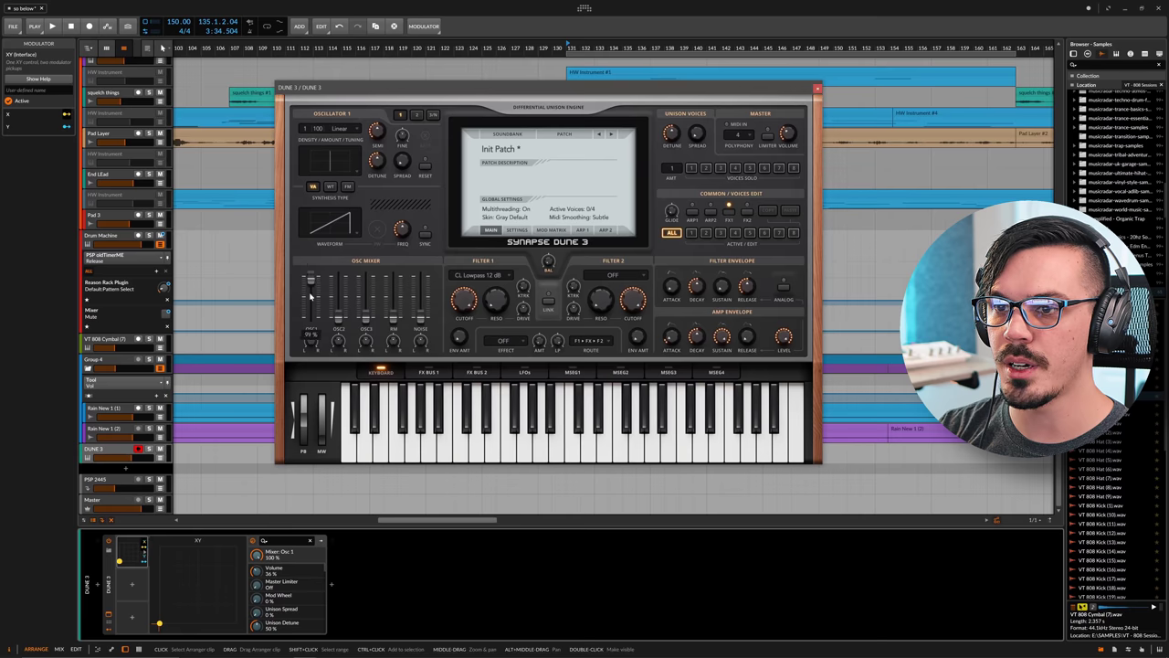
pyautogui.click(265, 557)
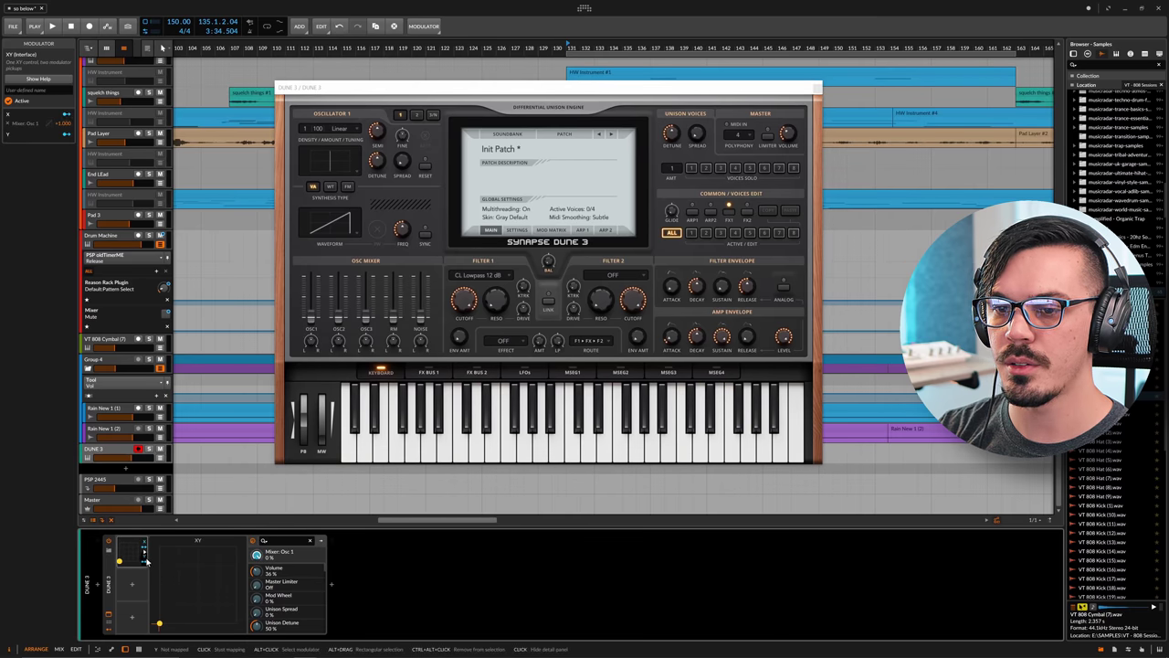
pyautogui.click(337, 320)
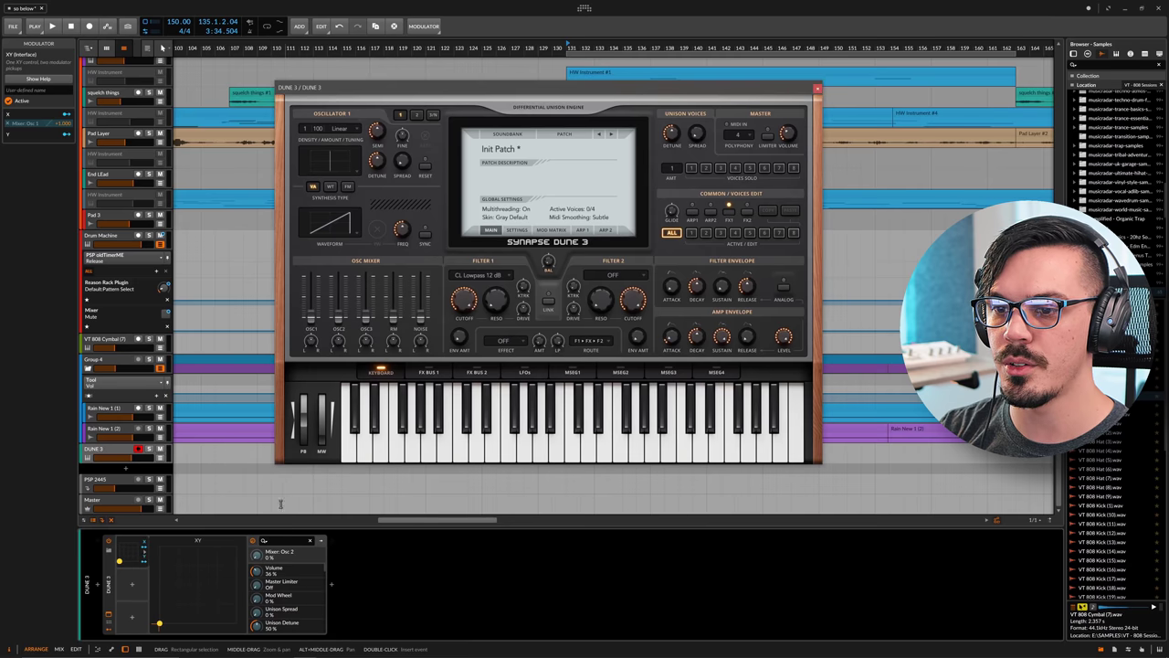
pyautogui.click(155, 567)
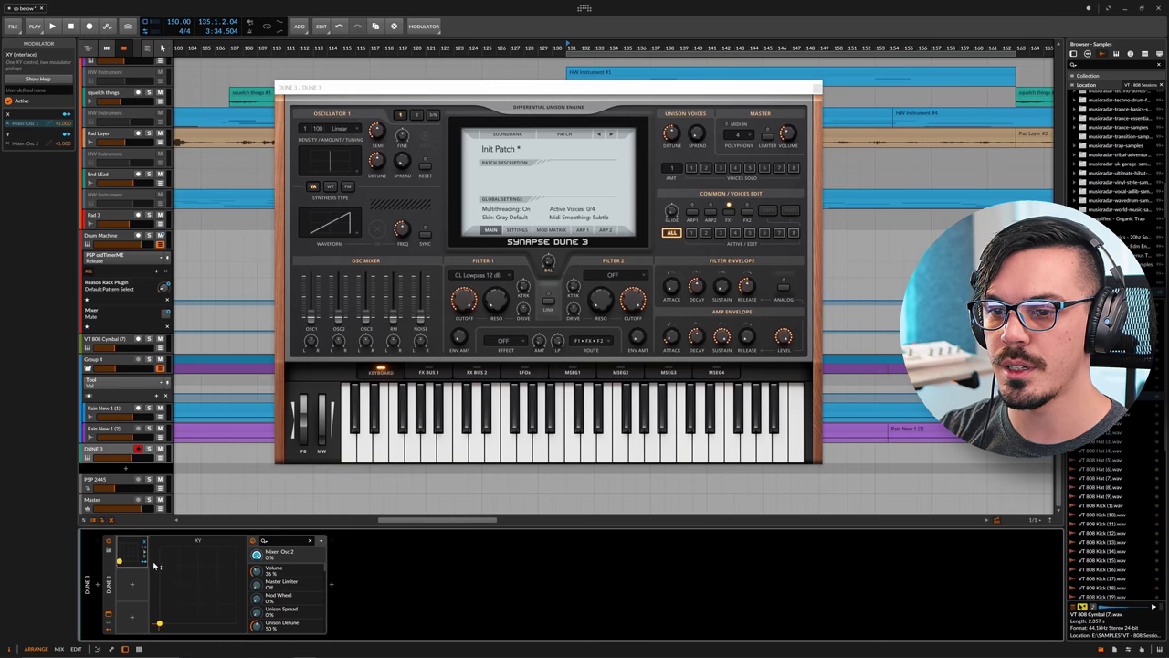
pyautogui.click(162, 626)
pyautogui.moveTo(162, 626); pyautogui.dragTo(224, 575)
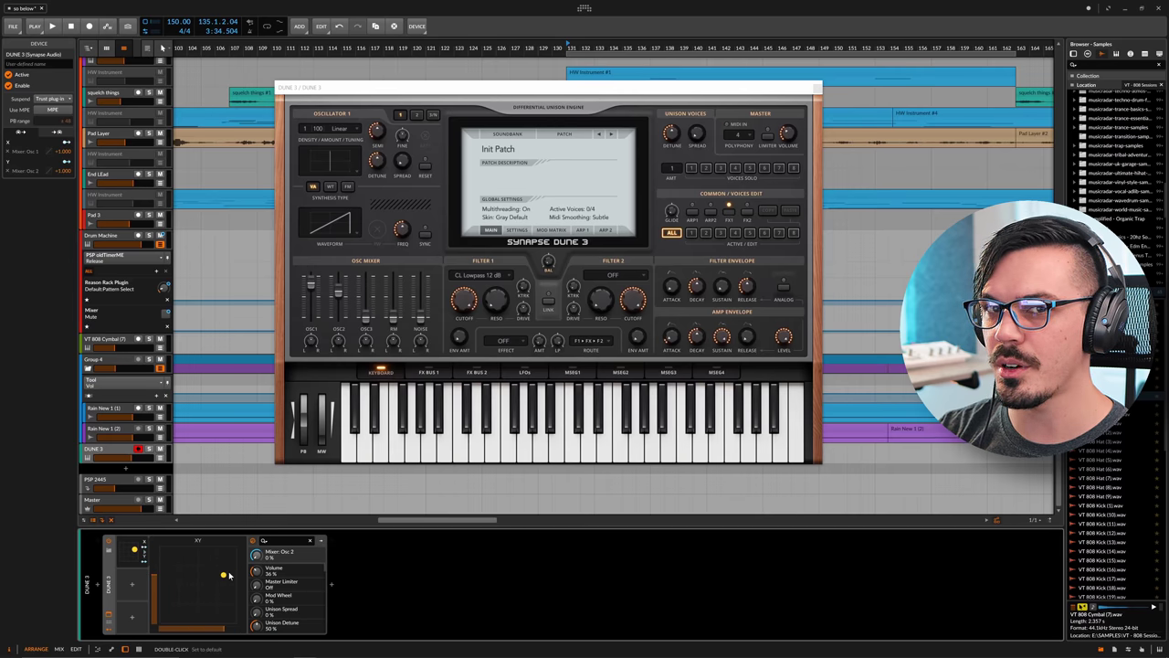
# Step: Insert a Random modulator in the empty slot below XY and show its settings
pyautogui.click(132, 585)
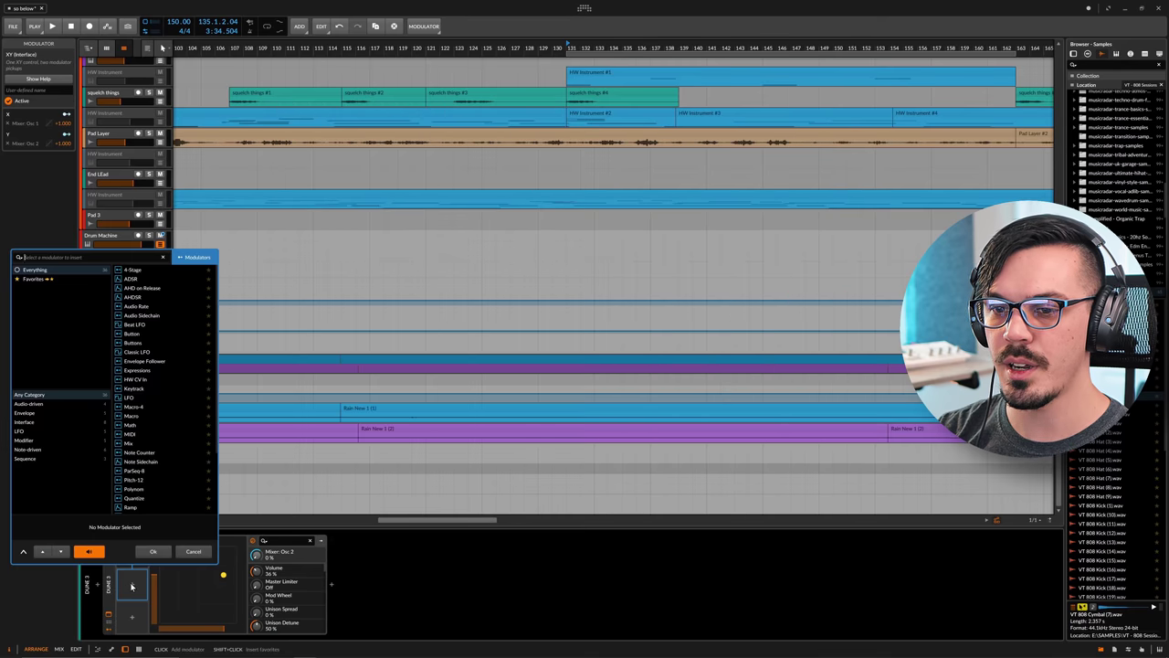
pyautogui.write('random')
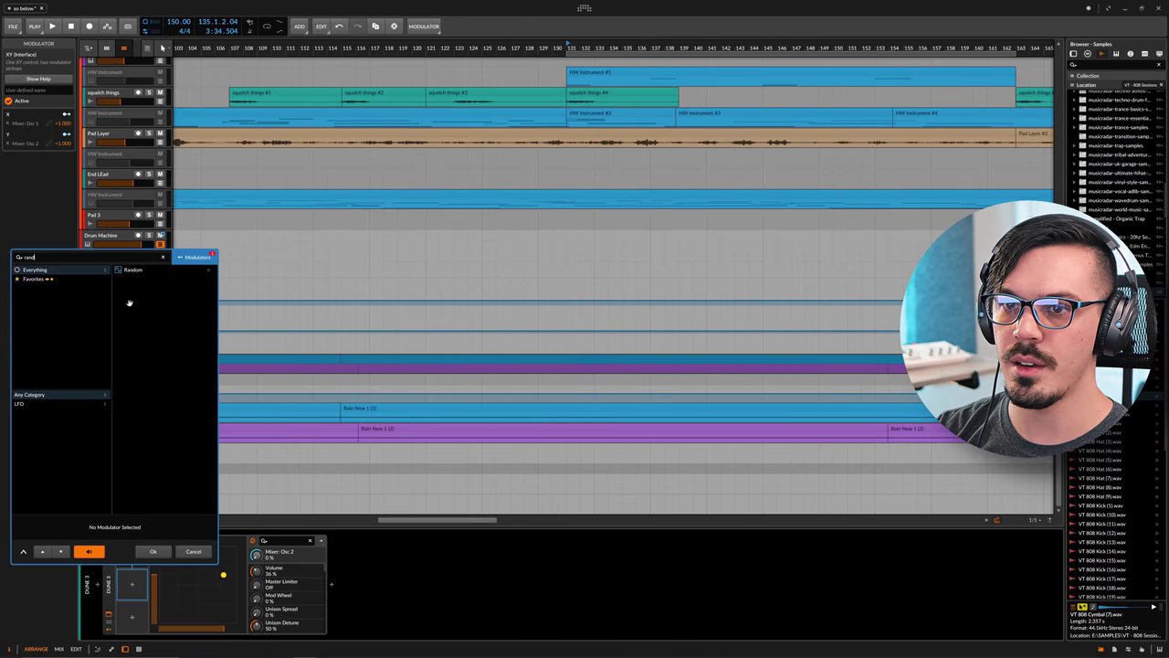
pyautogui.click(140, 275)
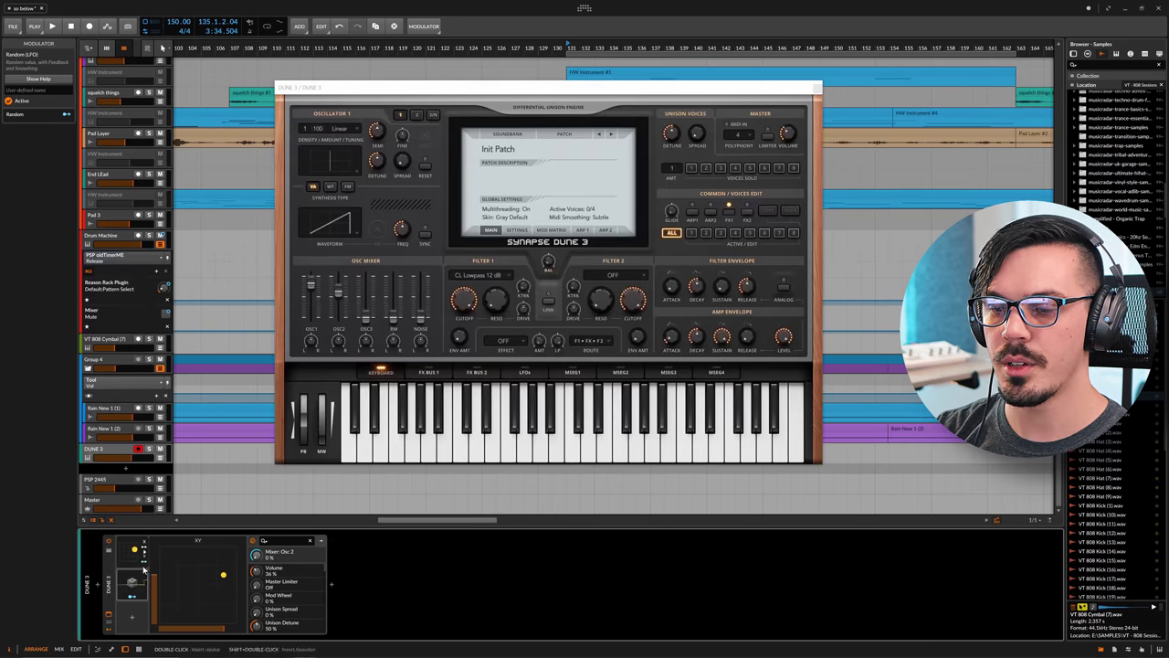
pyautogui.click(132, 581)
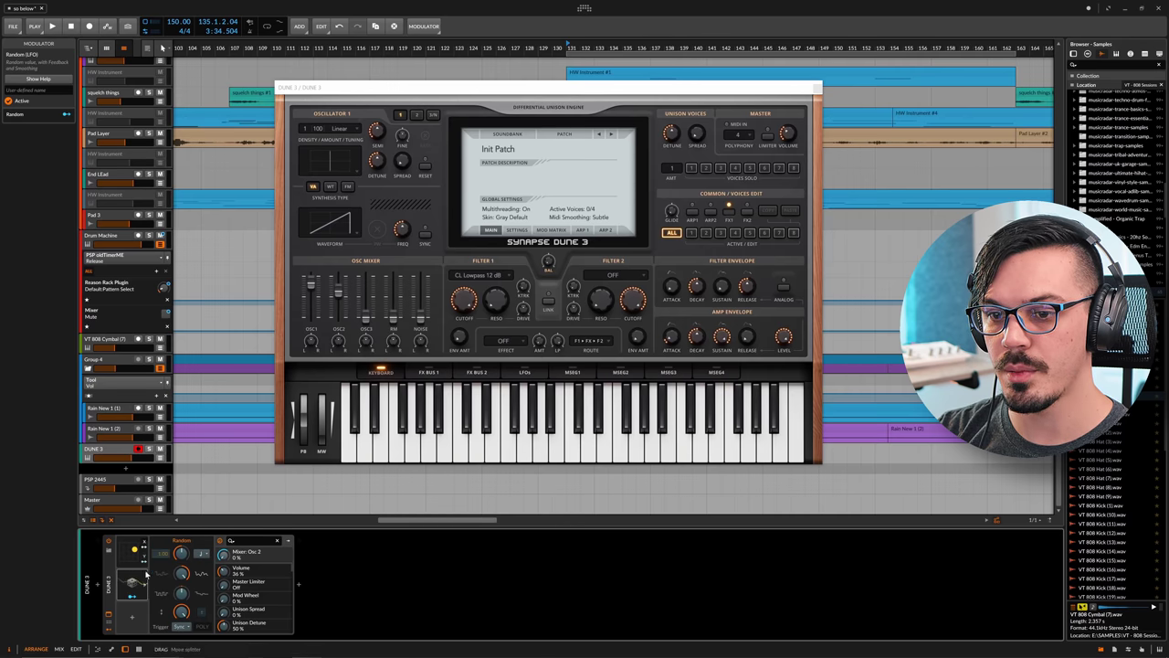
# Step: Make the Random modulator bipolar and map it to the XY modulator's Y axis at about +0.32
pyautogui.click(132, 597)
pyautogui.click(136, 567)
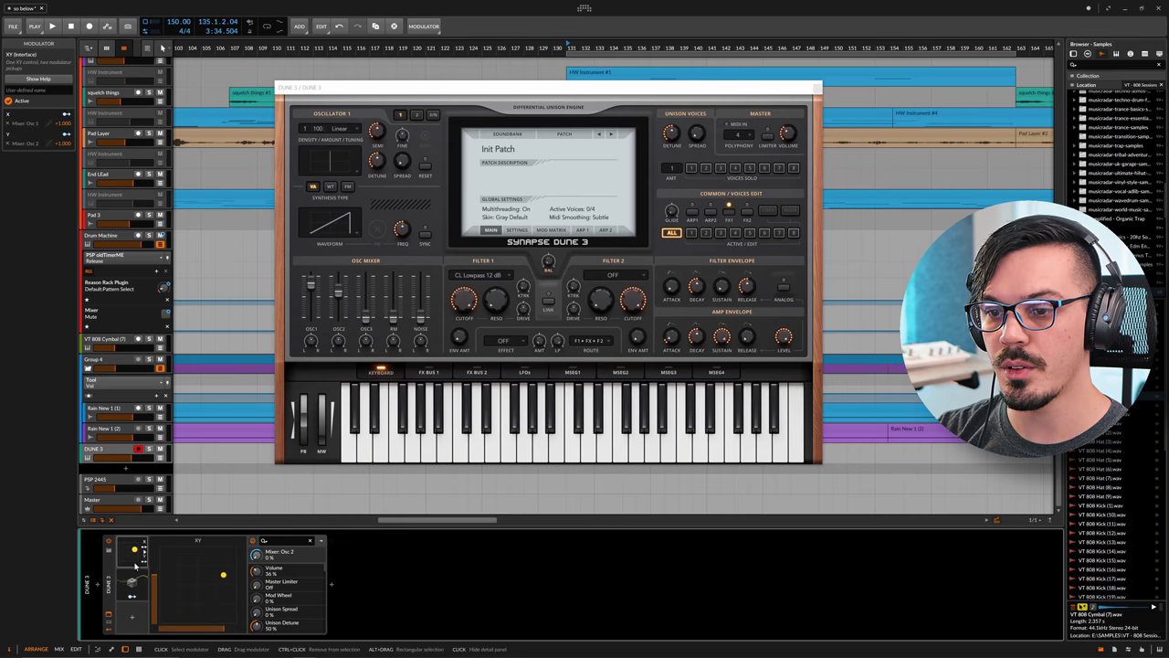
pyautogui.moveTo(152, 573); pyautogui.dragTo(153, 558)
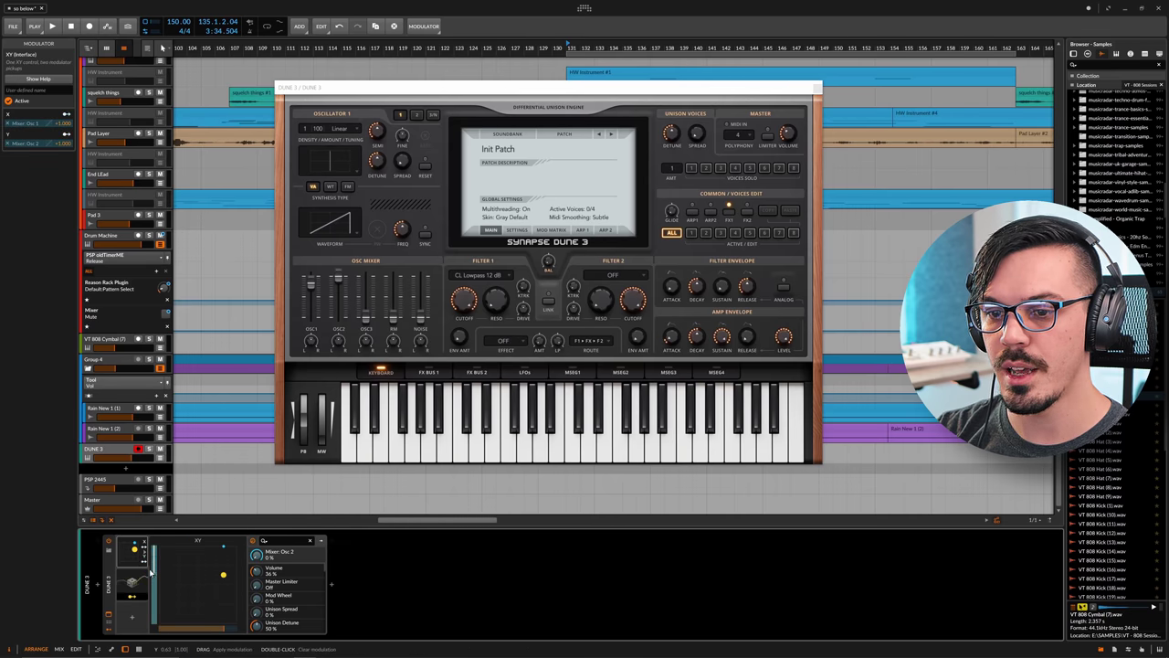
pyautogui.click(133, 589)
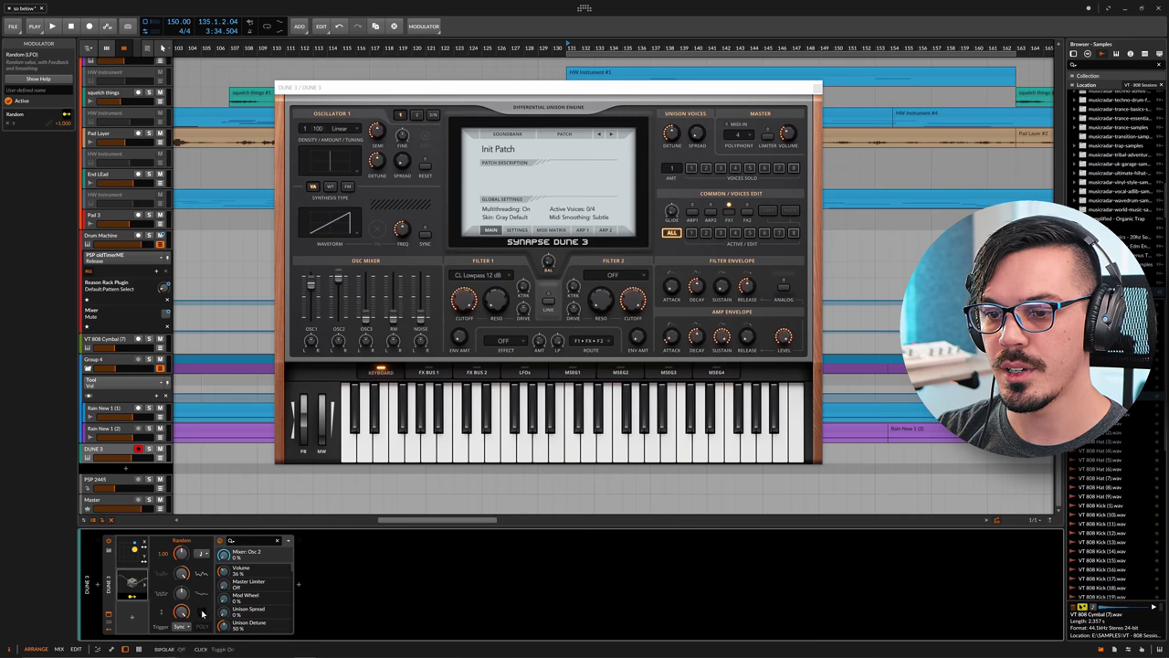
pyautogui.click(134, 549)
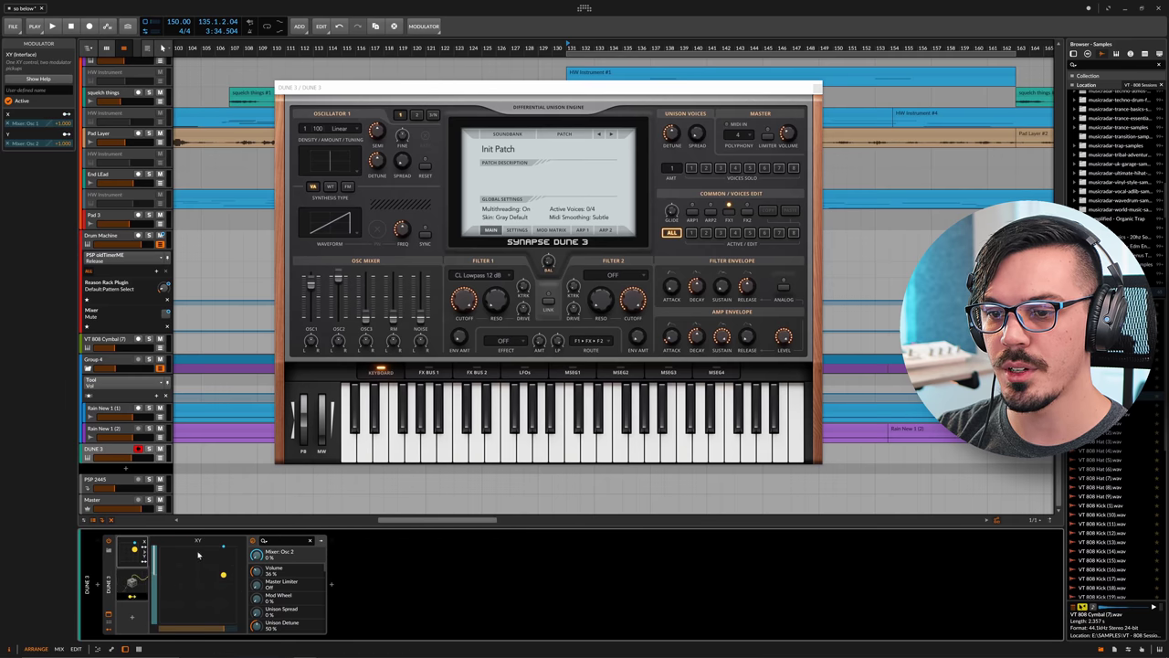
pyautogui.moveTo(153, 559); pyautogui.dragTo(154, 548)
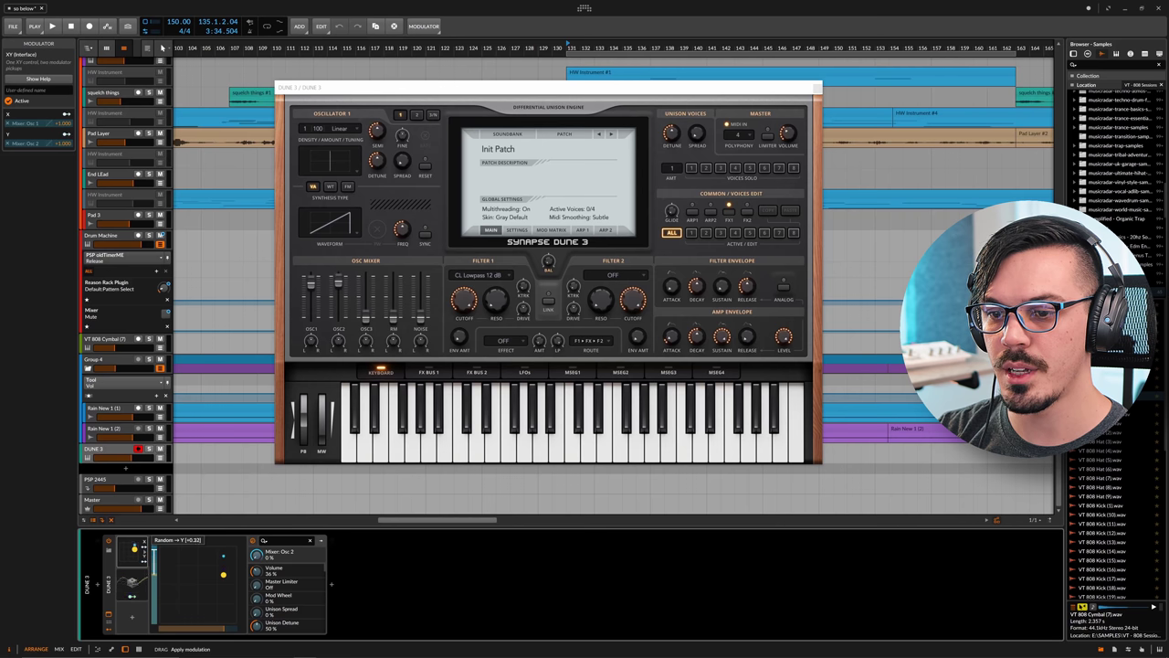
pyautogui.moveTo(154, 549); pyautogui.dragTo(153, 550)
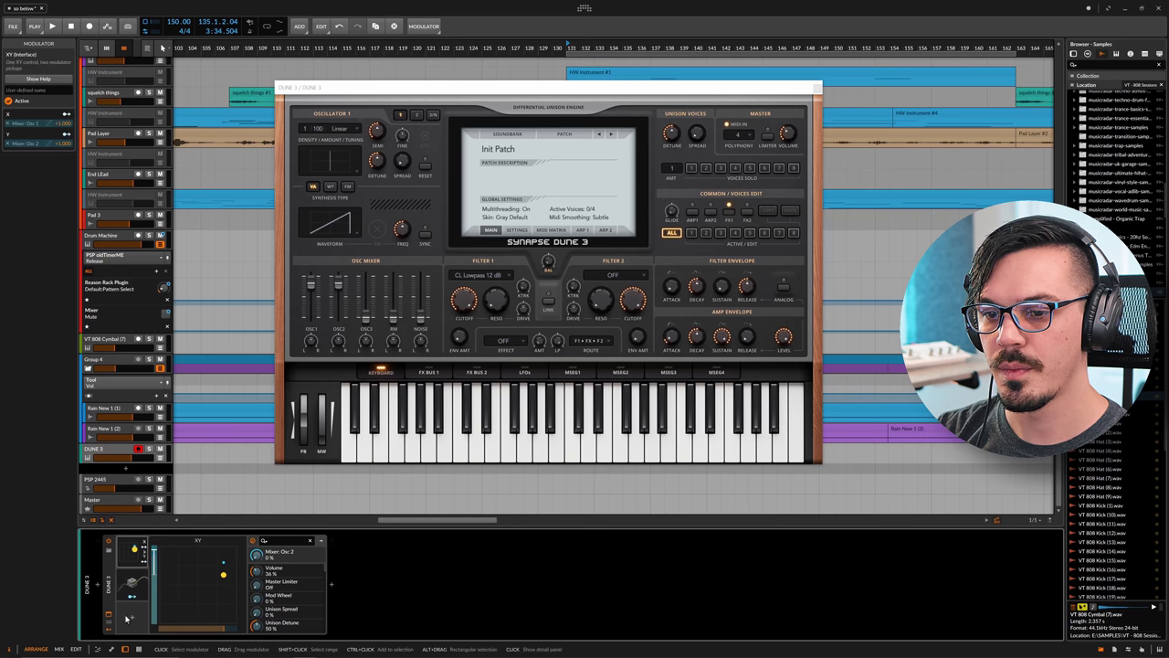
# Step: Insert a second Random modulator in the slot below the first one on DUNE 3
pyautogui.click(133, 617)
pyautogui.write('ran')
pyautogui.click(137, 305)
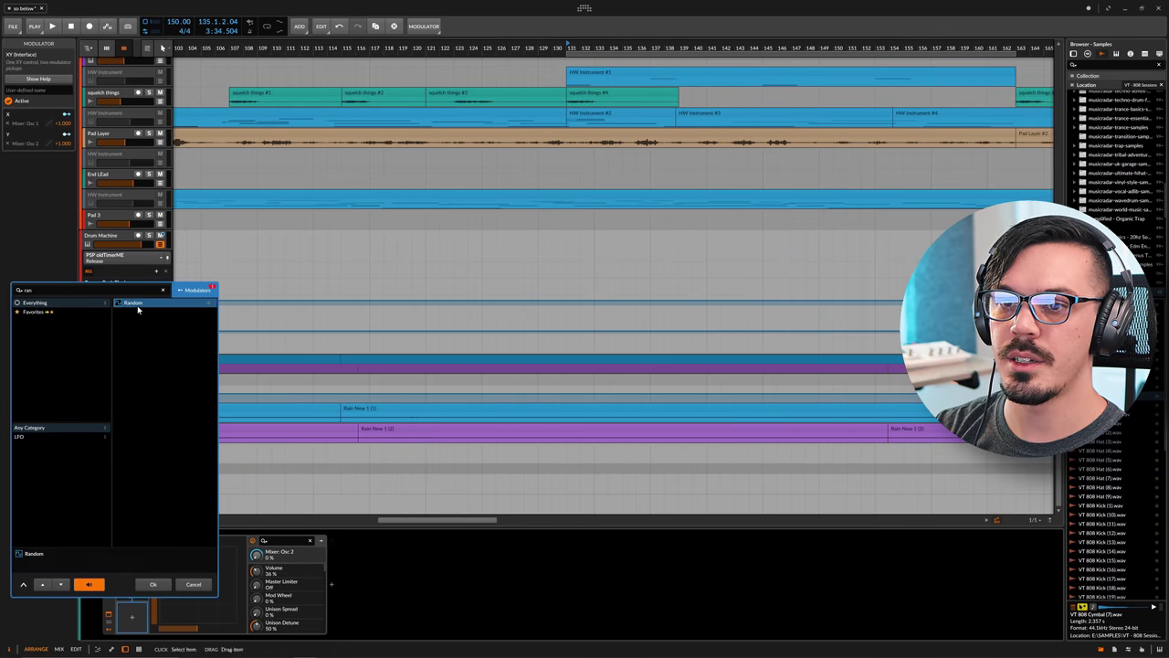
pyautogui.doubleClick(137, 305)
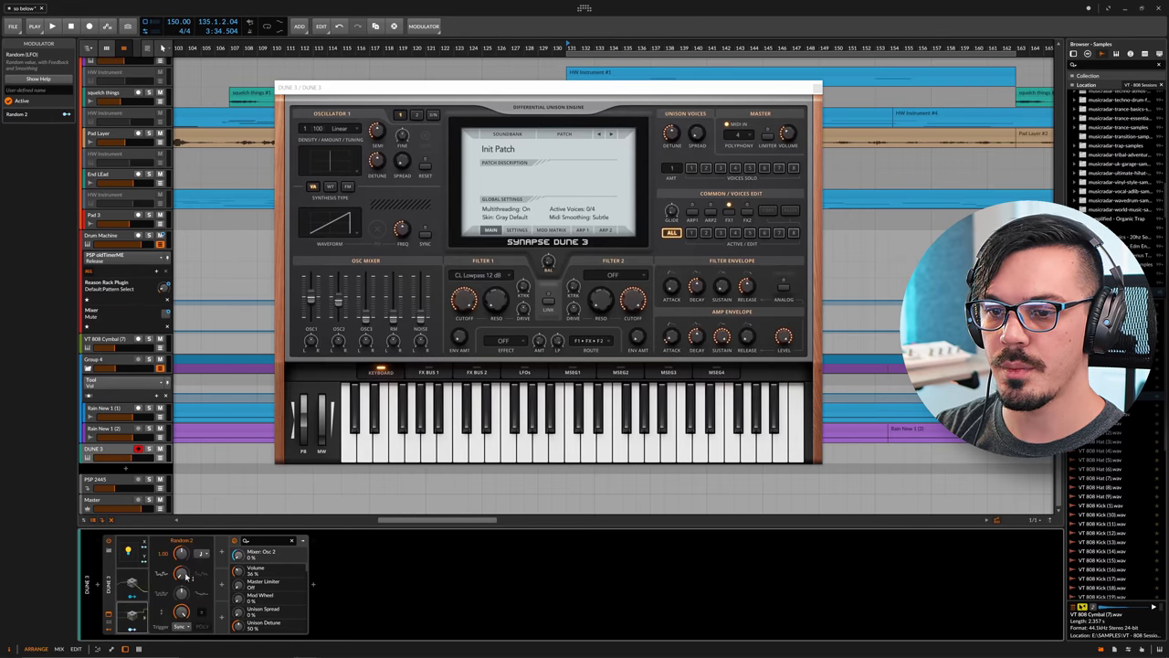
# Step: Map the second Random modulator to XY's X axis at +0.330, make it bipolar and return to the XY pad
pyautogui.click(128, 636)
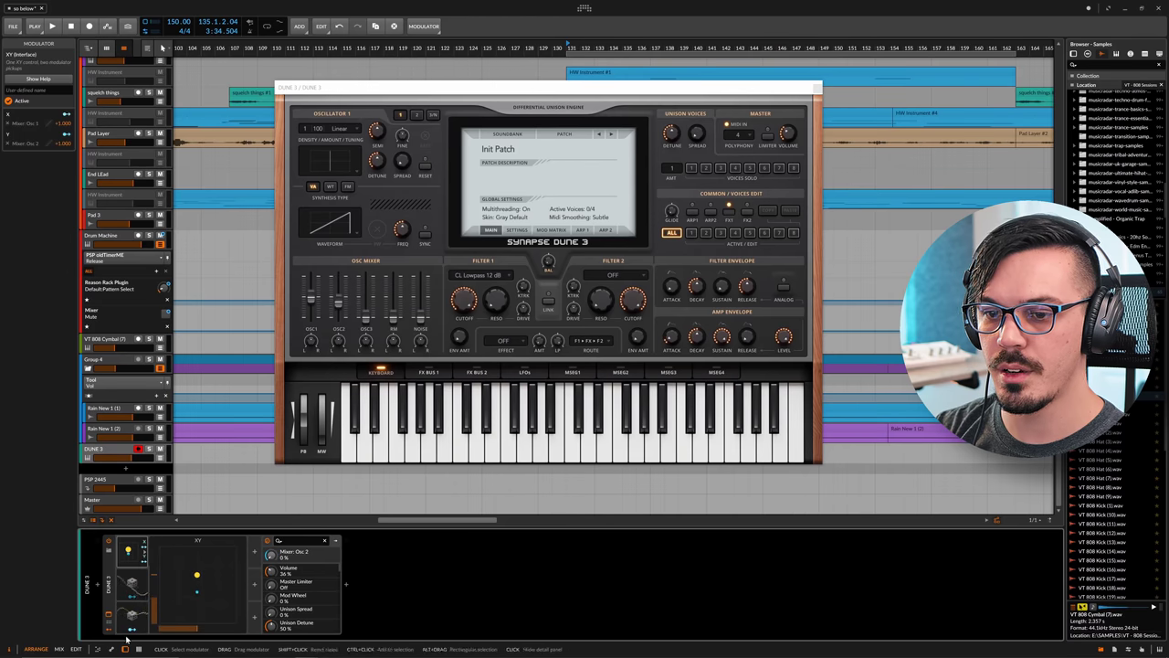
pyautogui.moveTo(194, 630); pyautogui.dragTo(198, 630)
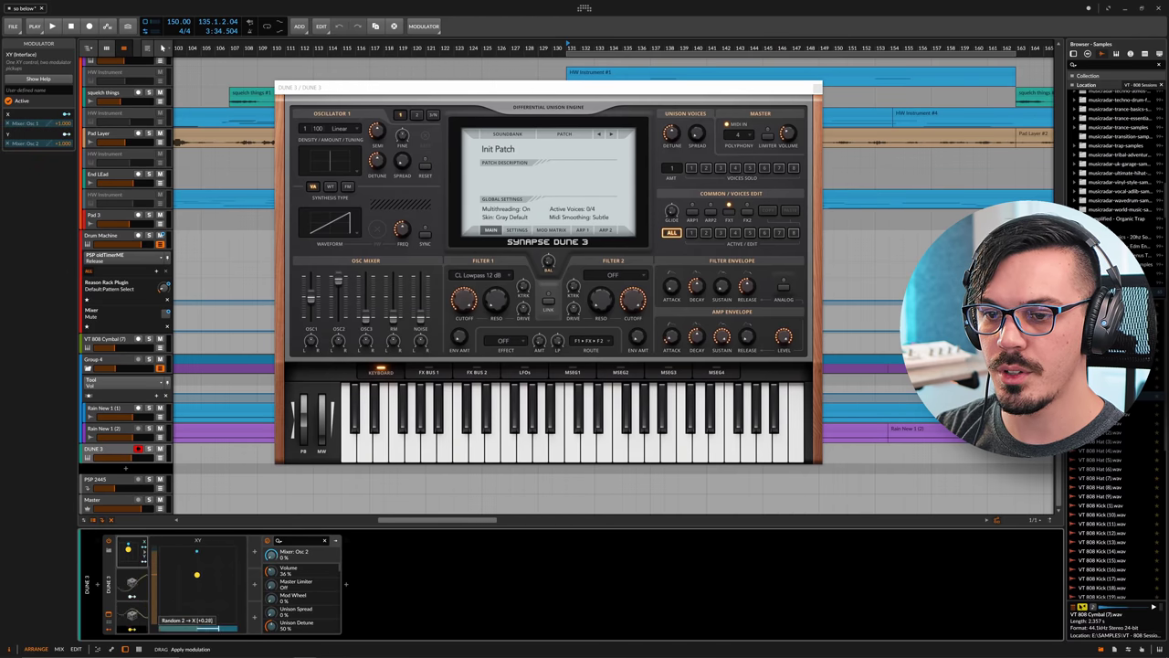
pyautogui.click(132, 612)
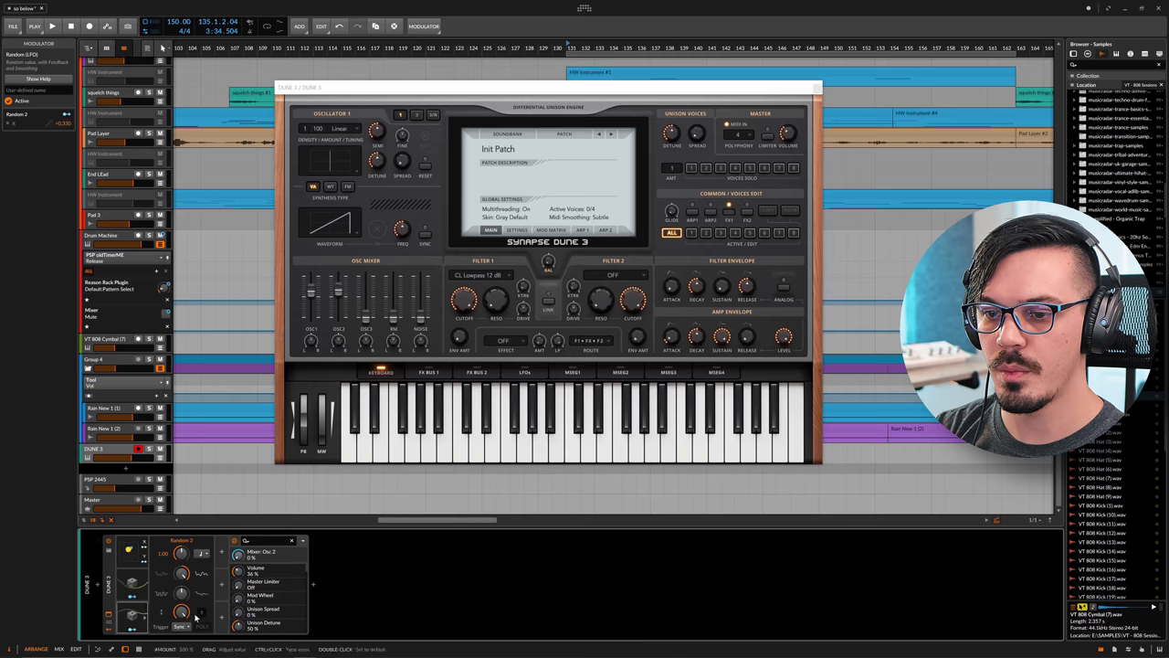
pyautogui.click(139, 555)
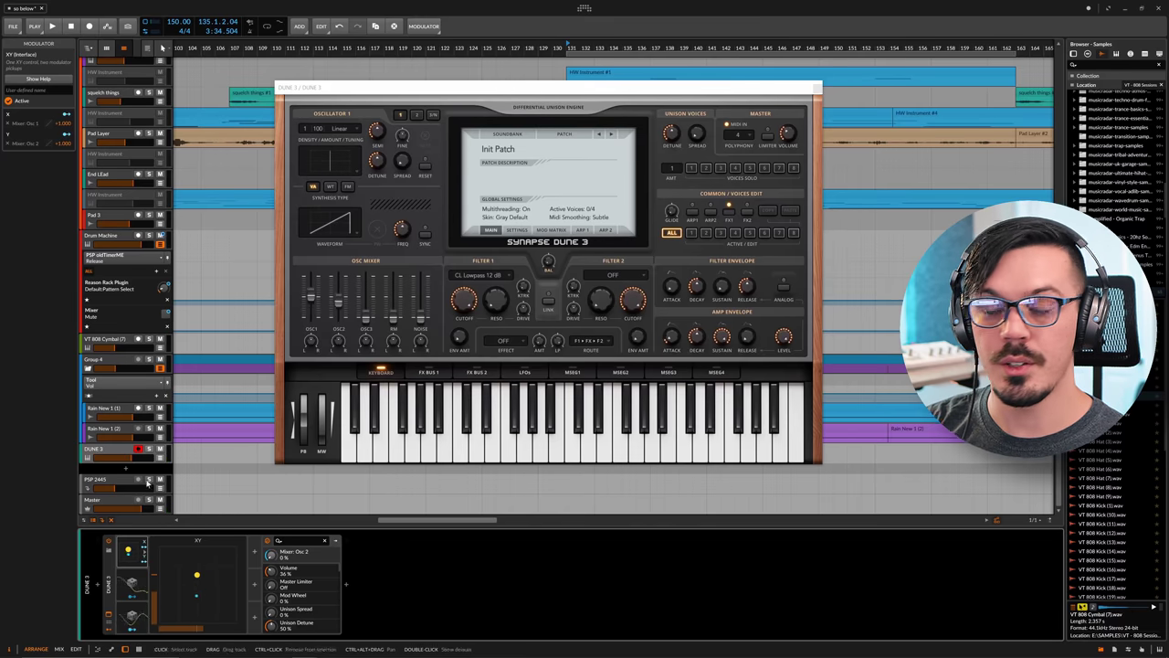
# Step: Browse the list of available modulator types for an empty slot of DUNE 3
pyautogui.click(256, 552)
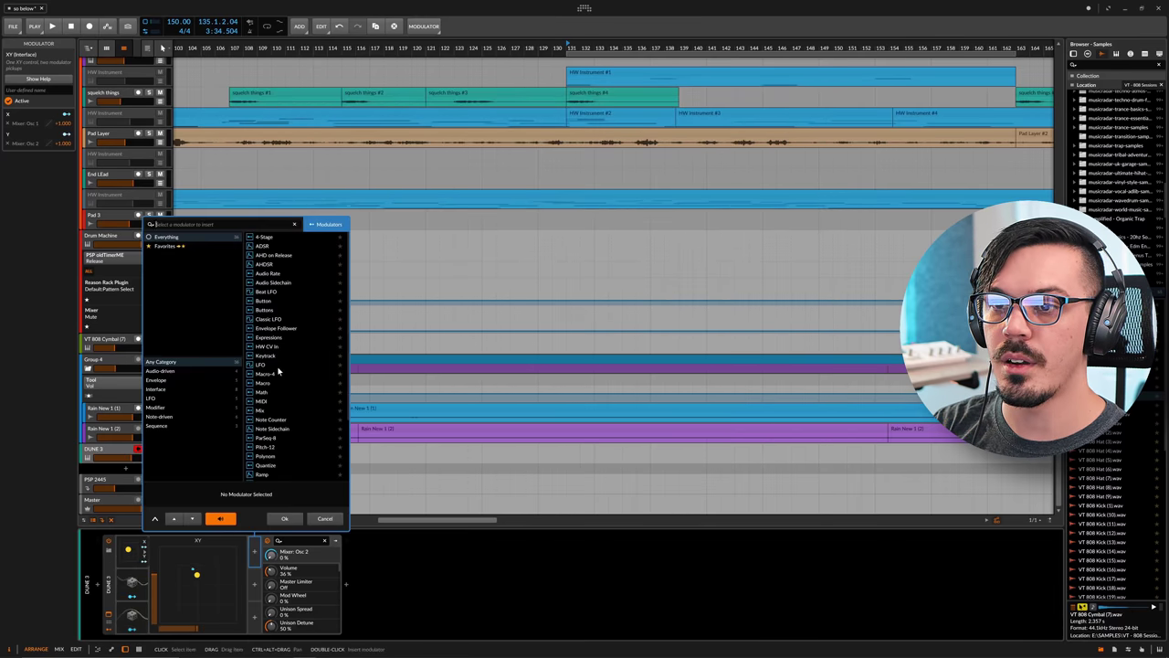
pyautogui.scroll(-3, 287, 323)
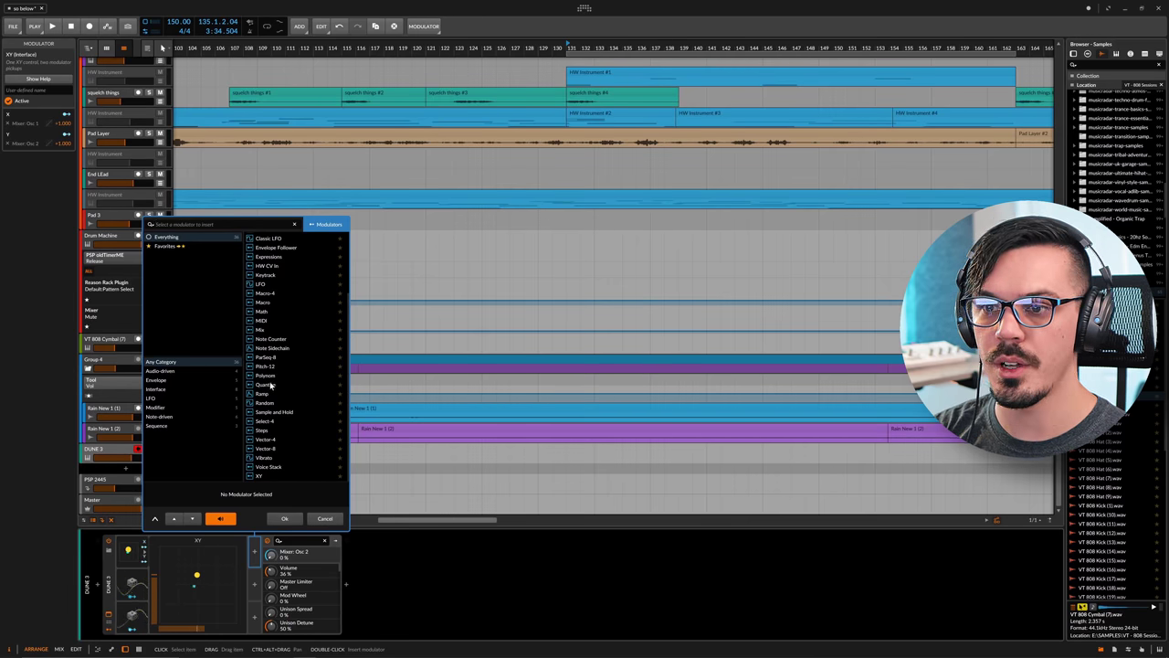
pyautogui.scroll(3, 284, 452)
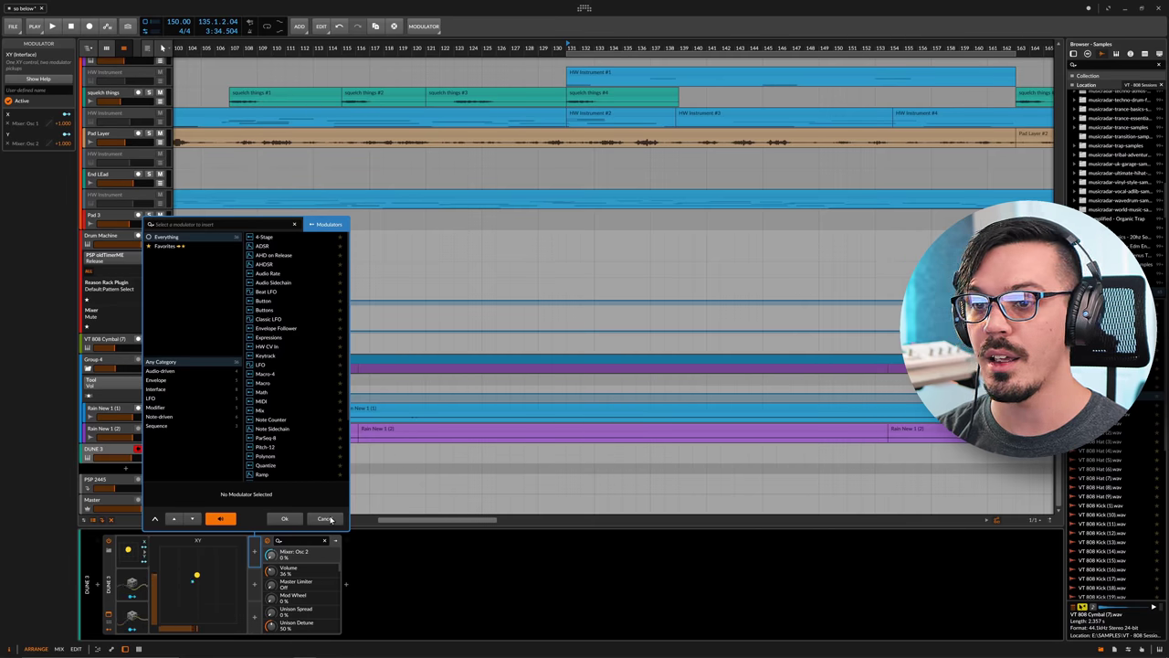
# Step: Insert the Dynamics device at the end of the Bells track's device chain, after Slice EQ
pyautogui.scroll(-3, 332, 391)
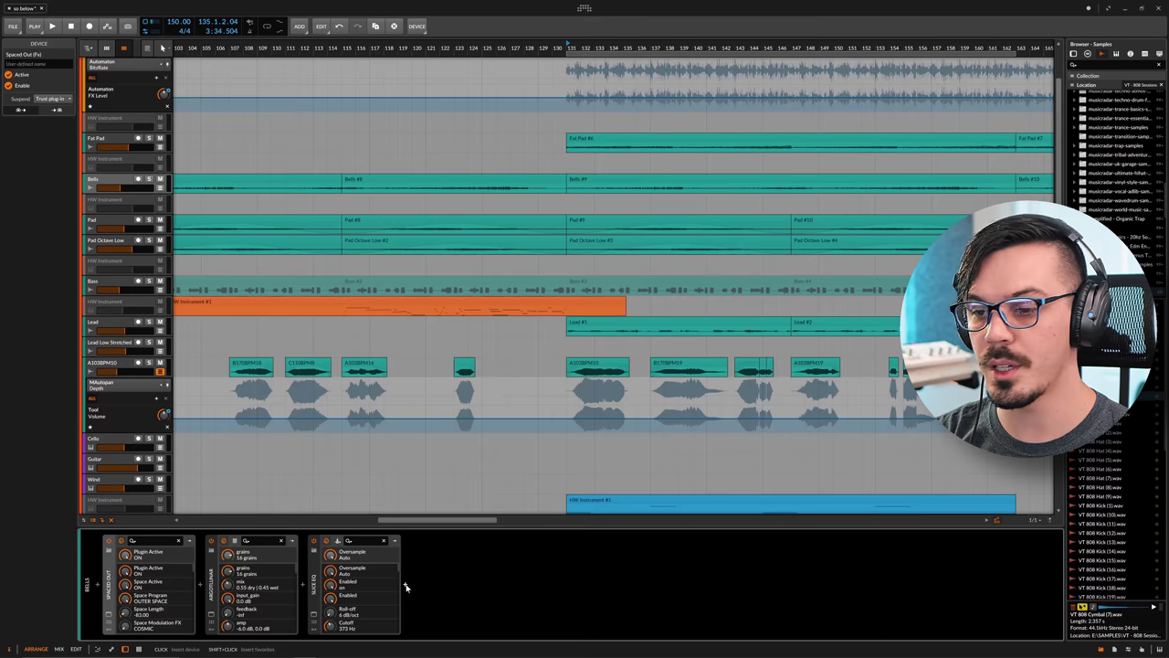
pyautogui.click(406, 588)
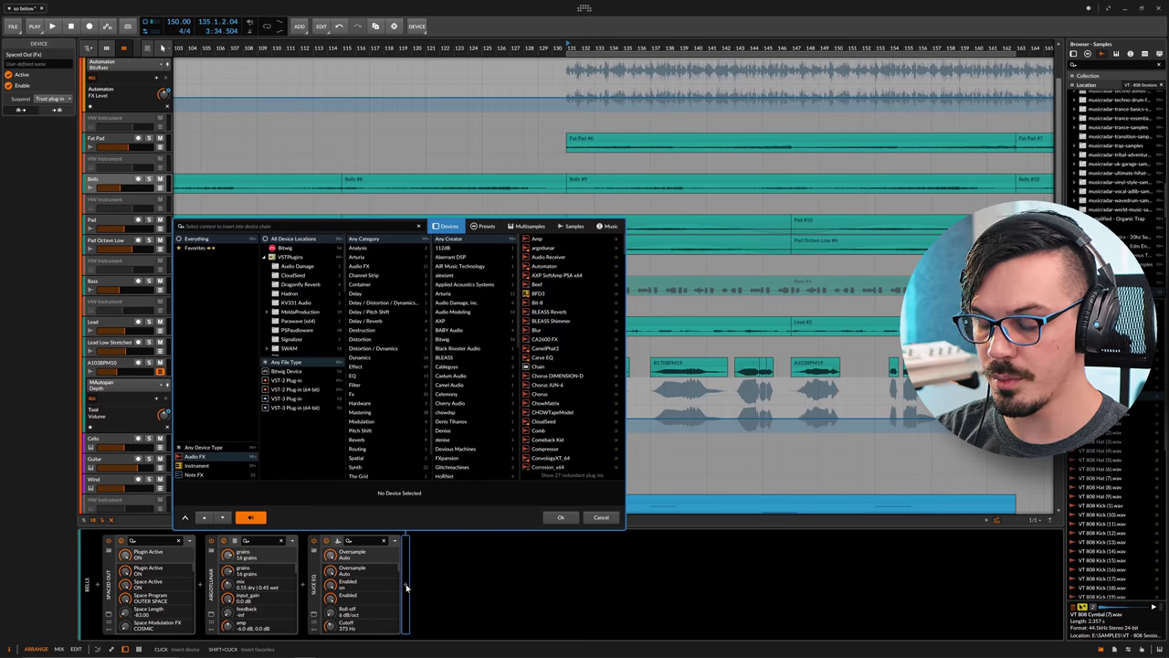
pyautogui.write('dyn')
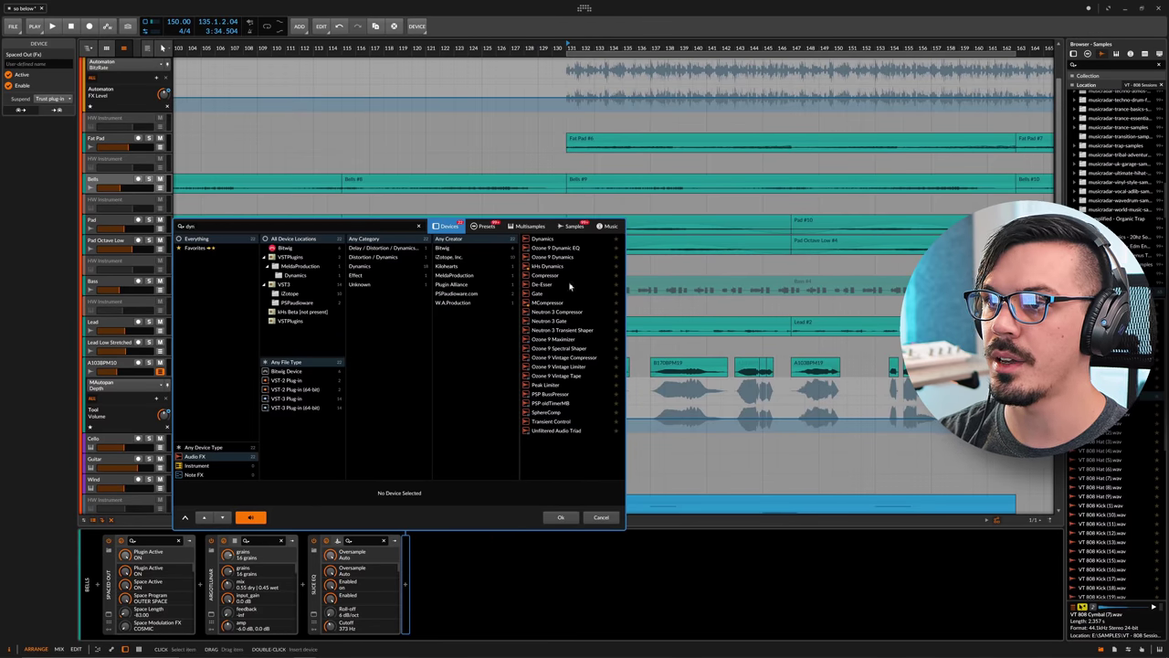
pyautogui.doubleClick(545, 240)
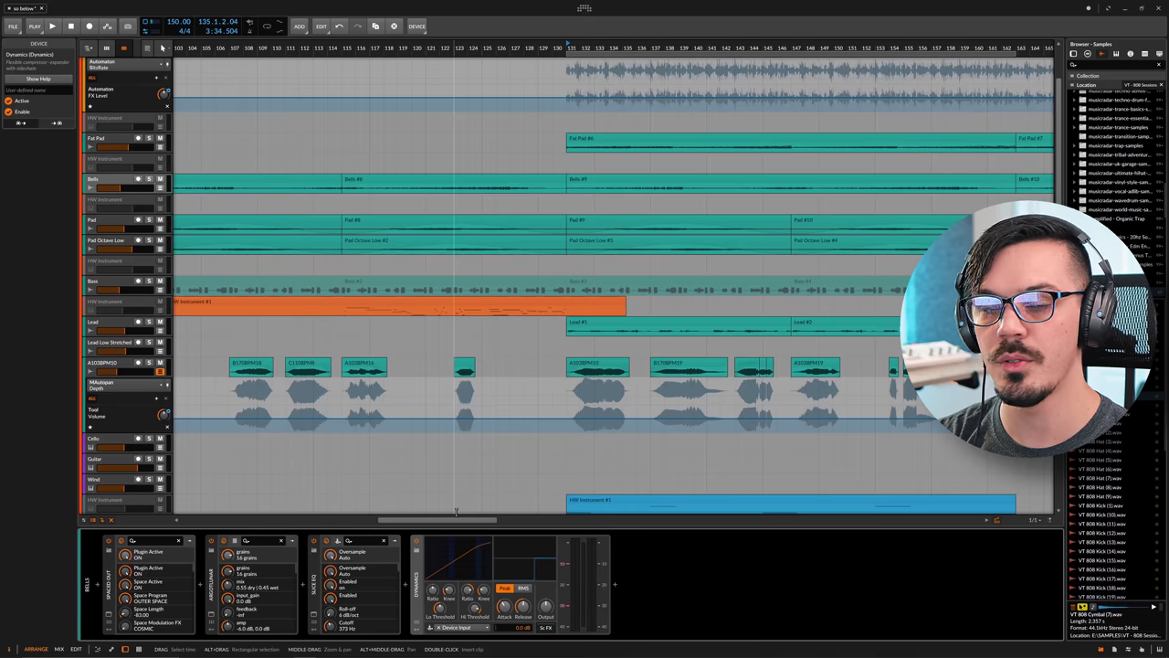
# Step: Set the Dynamics sidechain source to VT 808 Kick (11) (PRE) from the Drum Machine chains
pyautogui.click(457, 629)
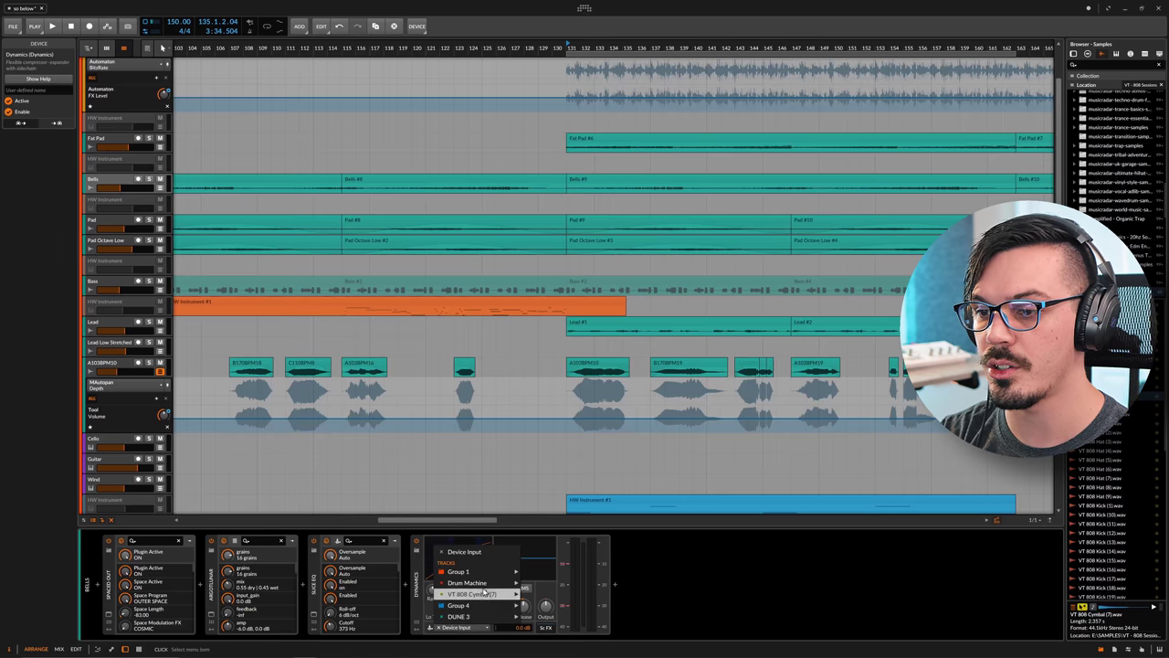
pyautogui.moveTo(484, 582)
pyautogui.moveTo(530, 583)
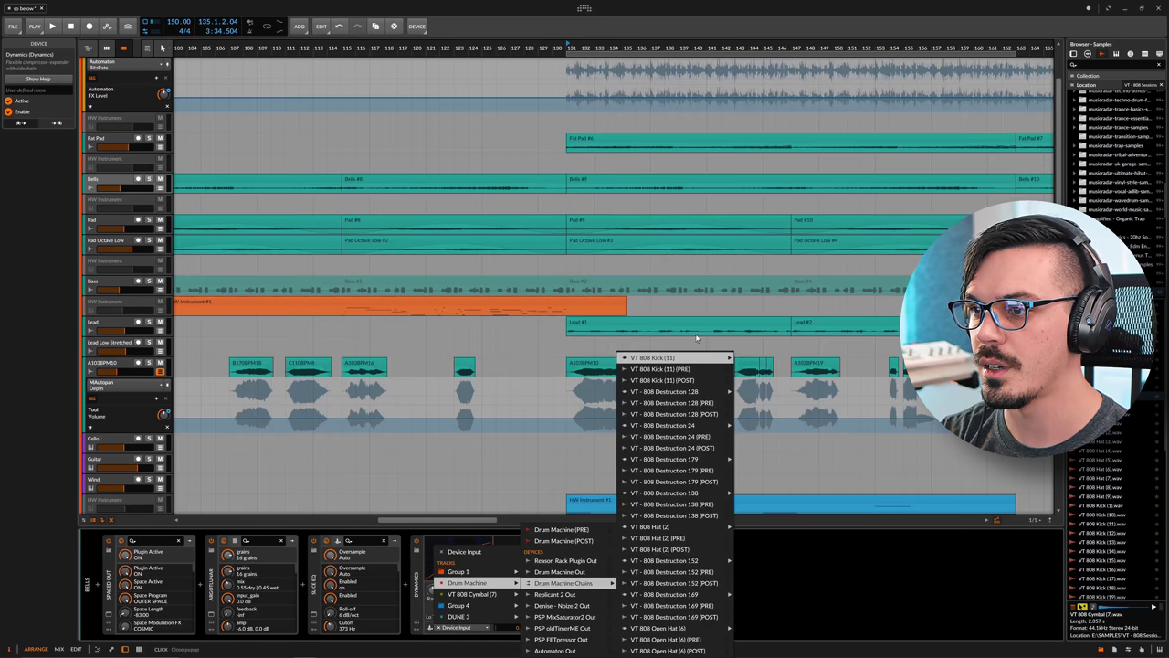
pyautogui.click(691, 370)
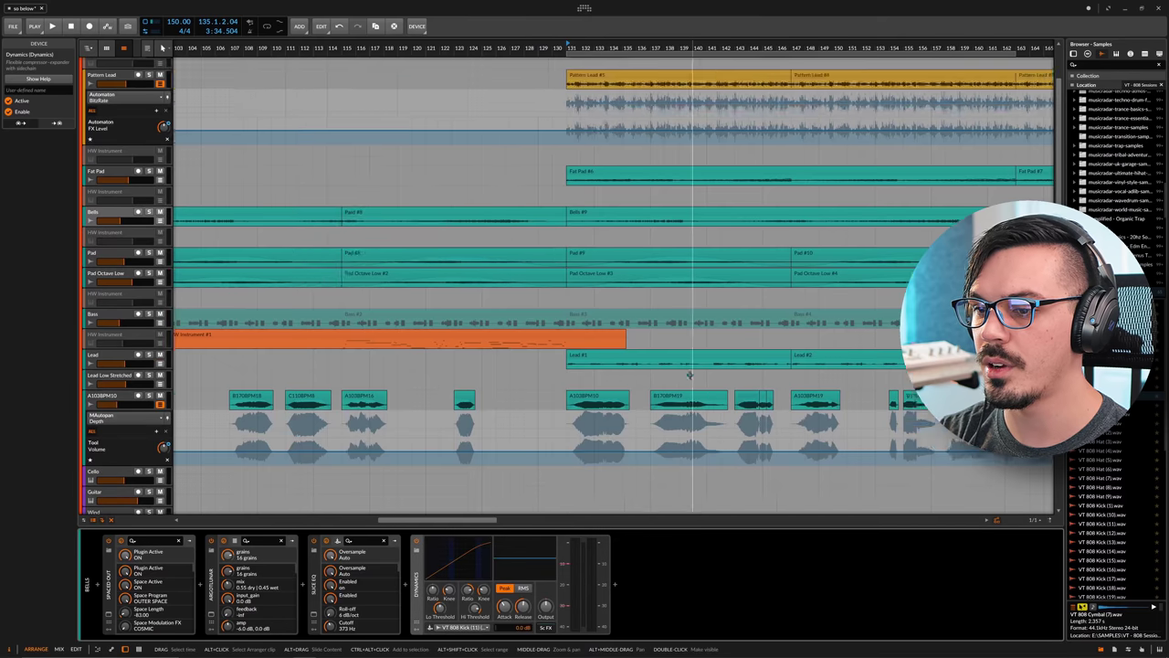
# Step: Audition the kick-triggered Dynamics compression on Bells while adjusting it during playback, and remove the device once playback is stopped
pyautogui.press('-')
pyautogui.press('-')
pyautogui.press('-')
pyautogui.press('-')
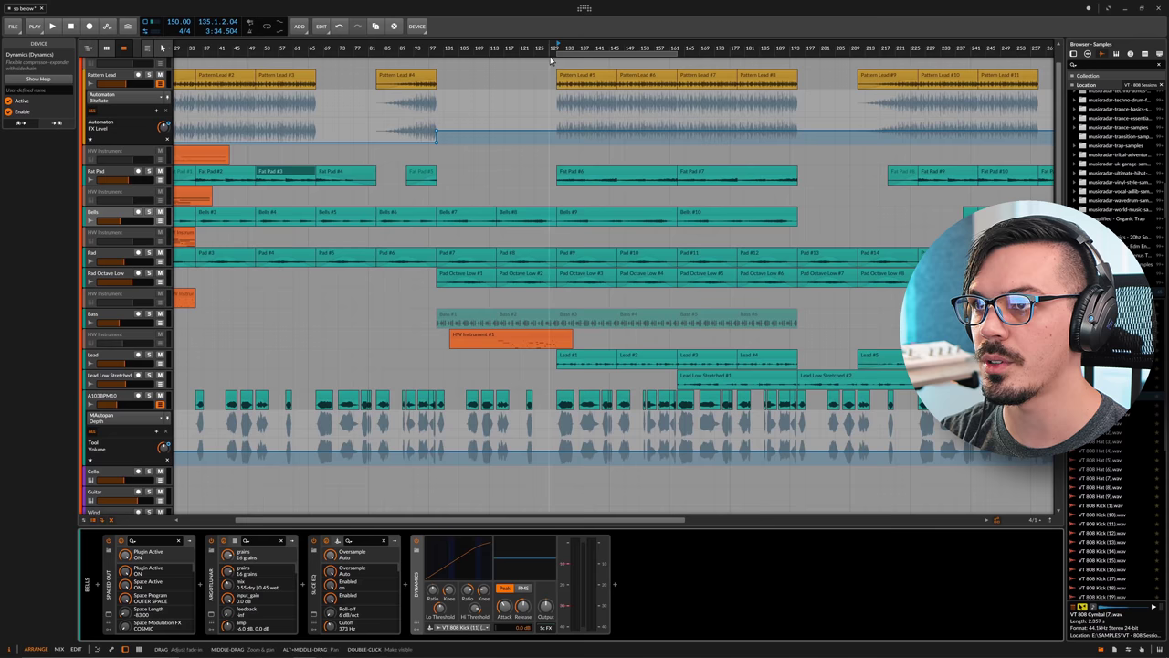
pyautogui.press('space')
pyautogui.moveTo(440, 592)
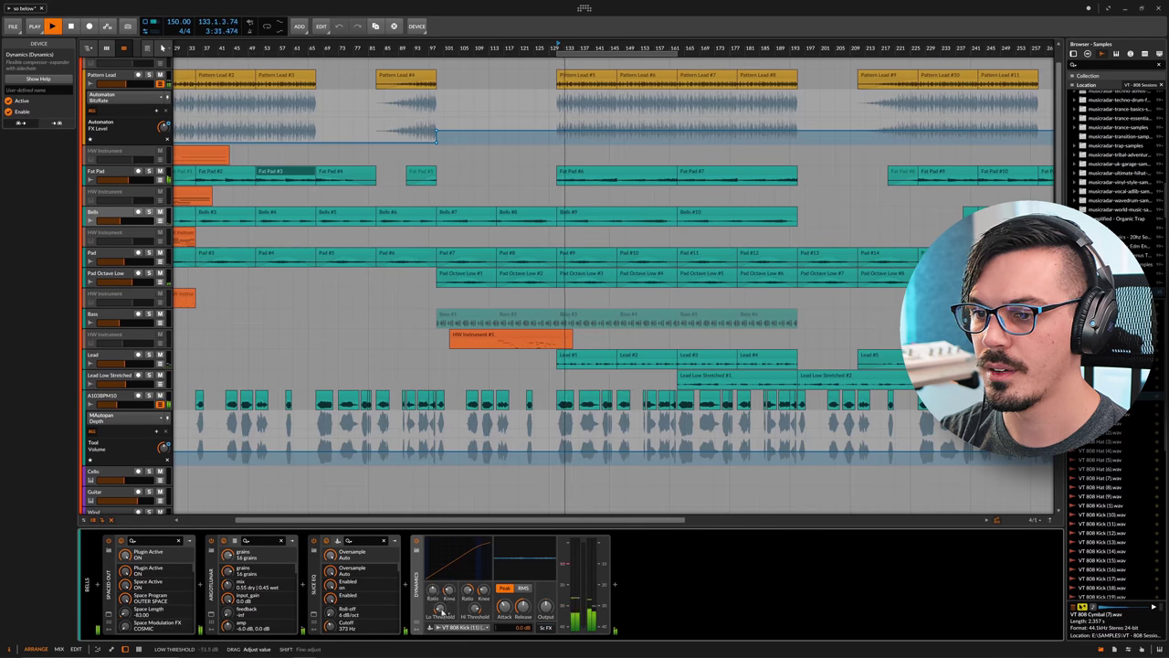
pyautogui.moveTo(474, 591); pyautogui.dragTo(464, 611)
pyautogui.press('space')
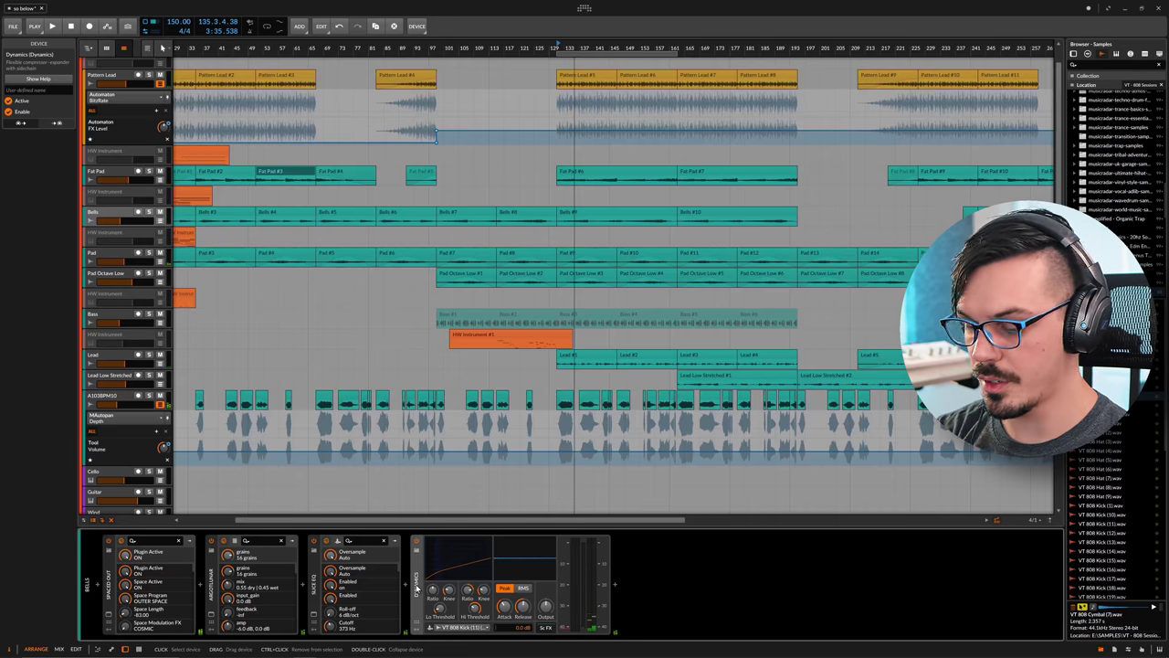
pyautogui.press('Delete')
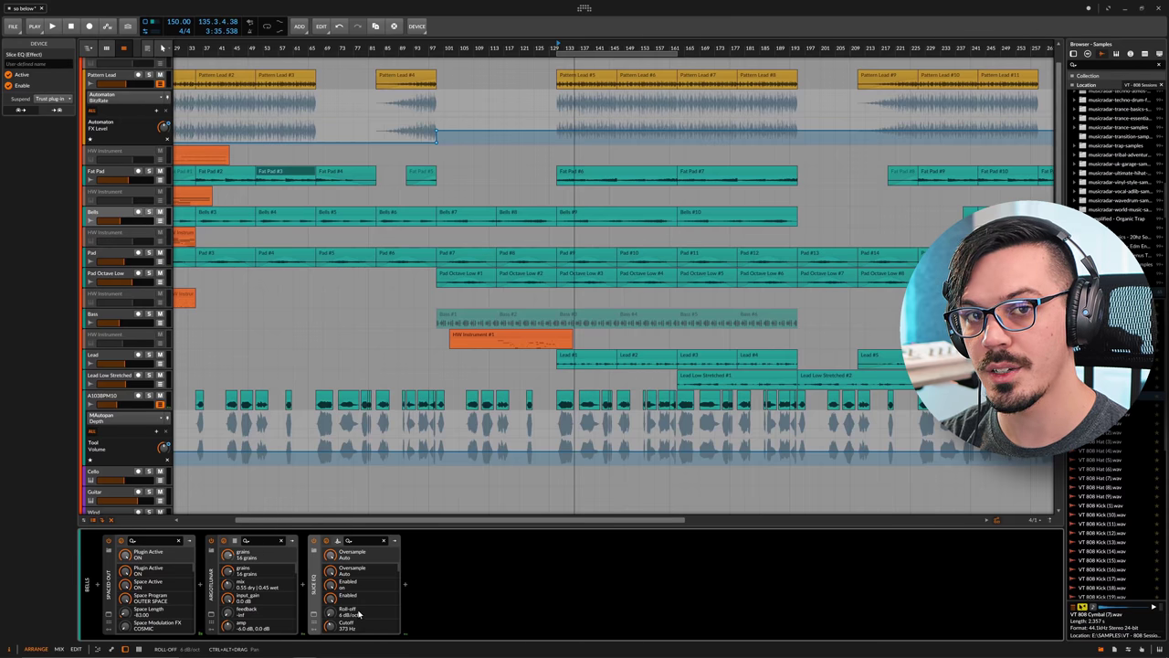
# Step: Route VT 808 Kick (11) (POST) from the Drum Machine chains into Slice EQ's sidechain input on Bells
pyautogui.click(339, 542)
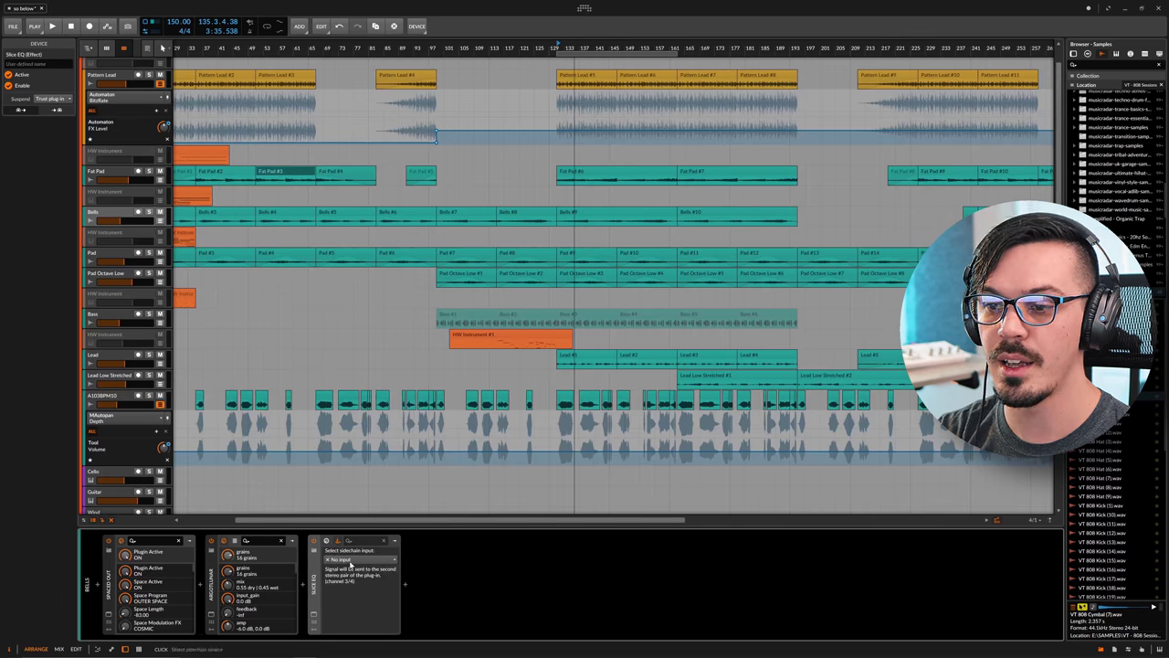
pyautogui.click(361, 558)
pyautogui.moveTo(372, 602)
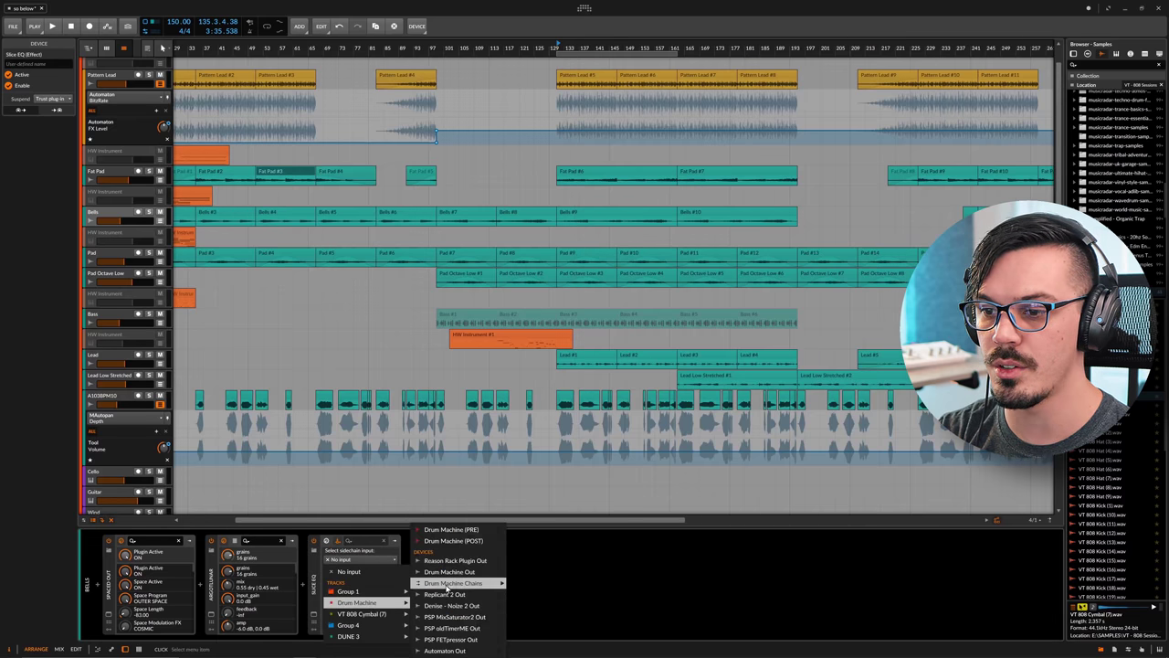
pyautogui.moveTo(448, 584)
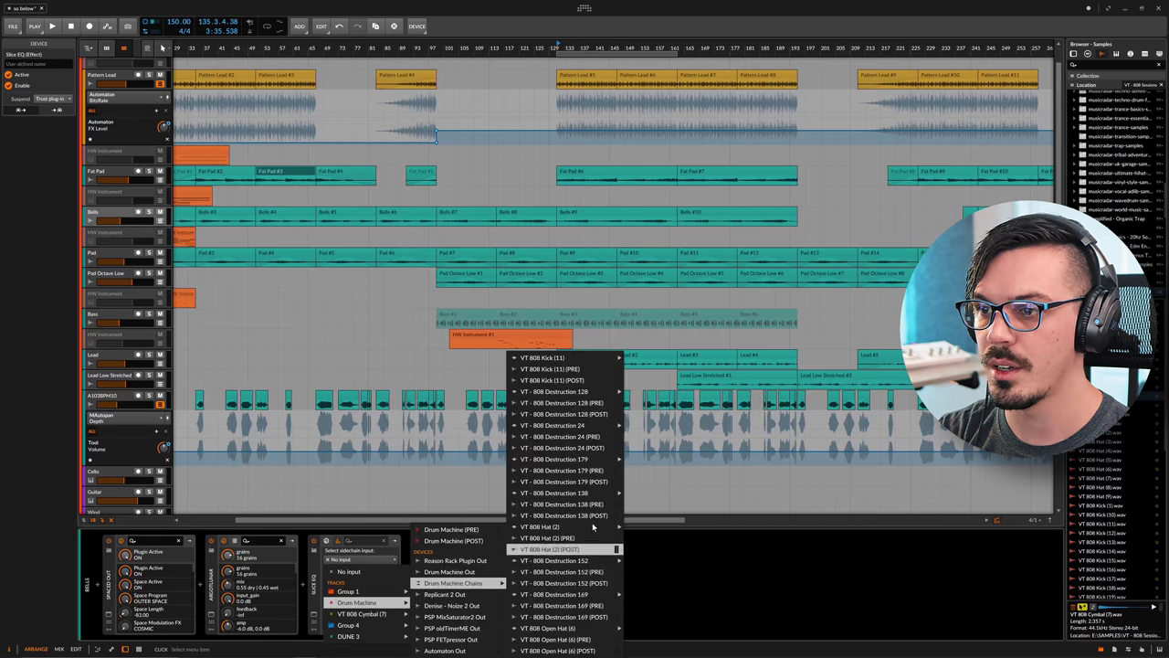
pyautogui.click(591, 380)
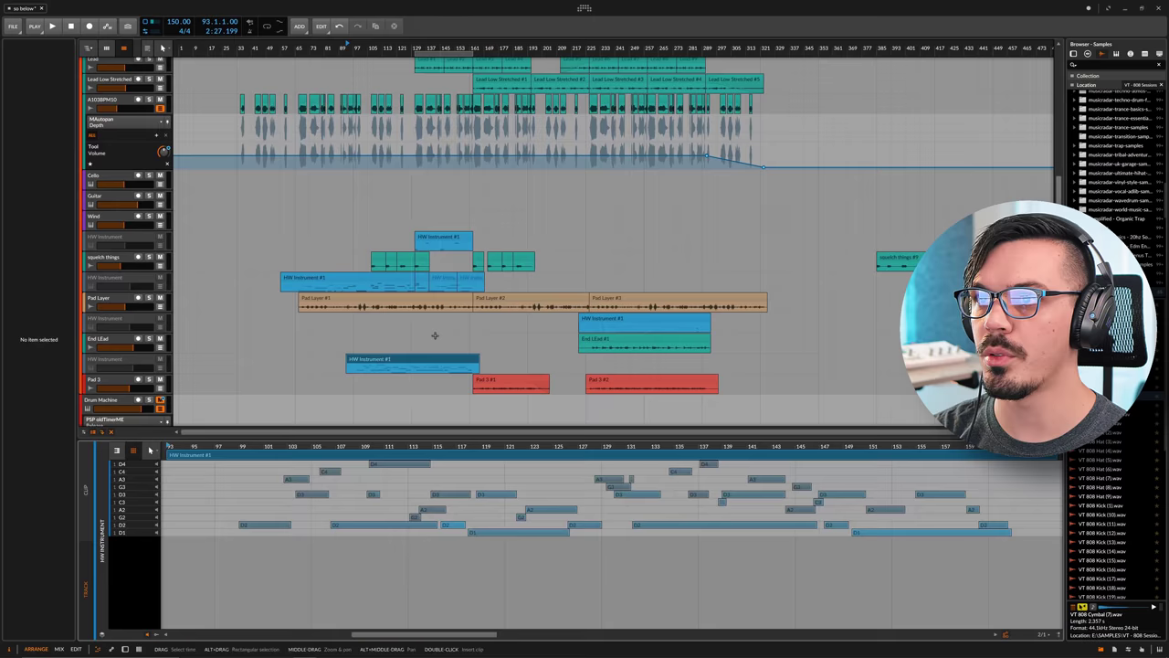
# Step: Select the HW Instrument #1 clip above Pad 3 and examine the editing functions available for clips
pyautogui.click(409, 360)
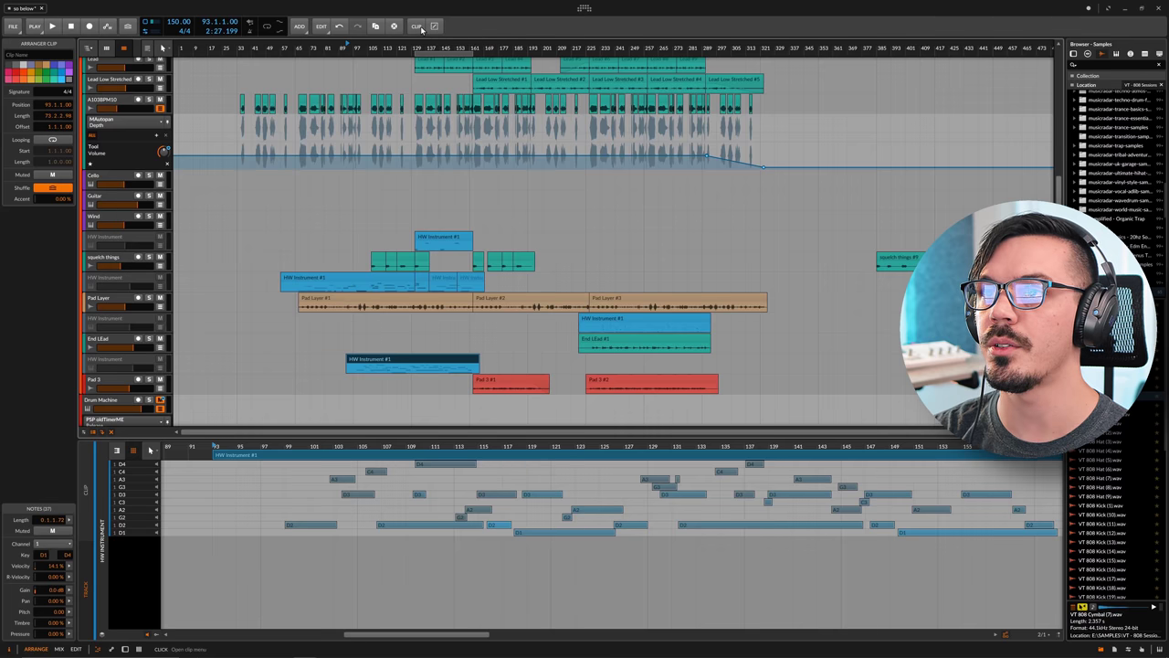
pyautogui.click(416, 26)
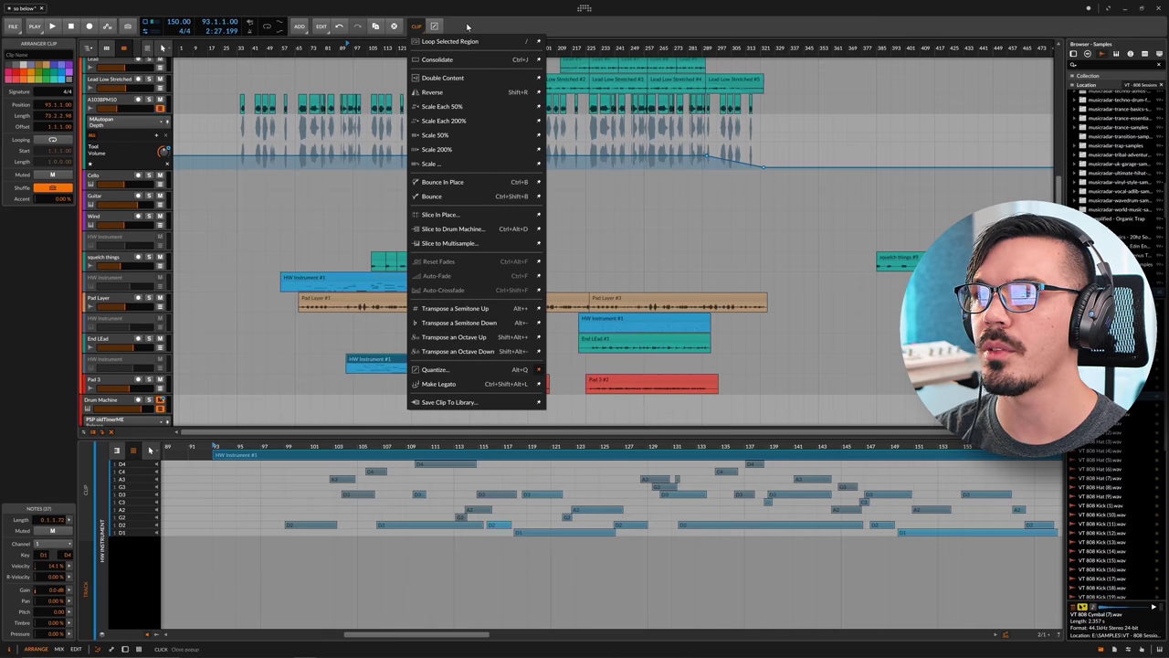
pyautogui.click(467, 26)
pyautogui.click(416, 27)
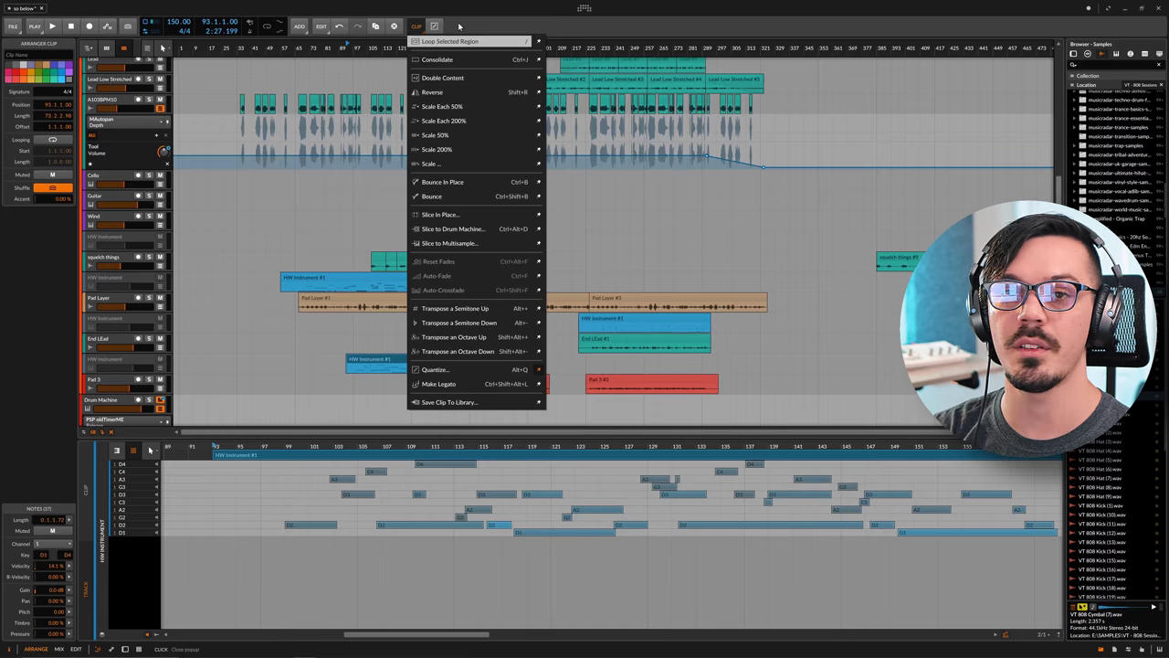
pyautogui.click(459, 25)
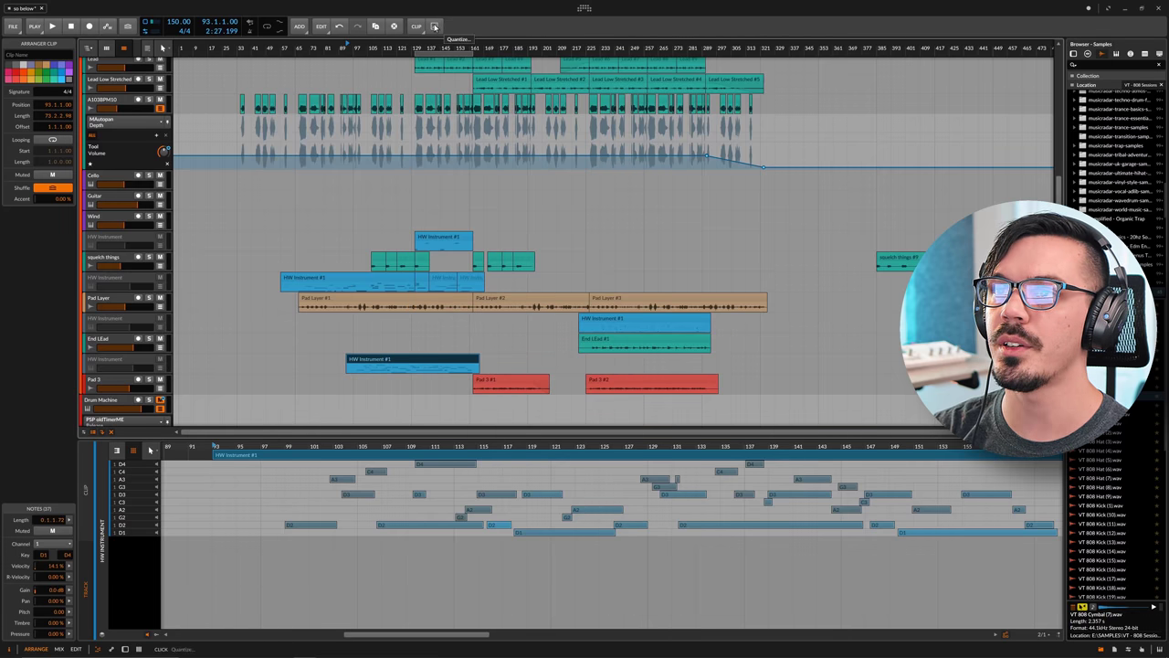
# Step: Quantize the HW Instrument #1 clip to a custom straight 1/16 grid with 100% start amount and 0% end amount
pyautogui.press('q')
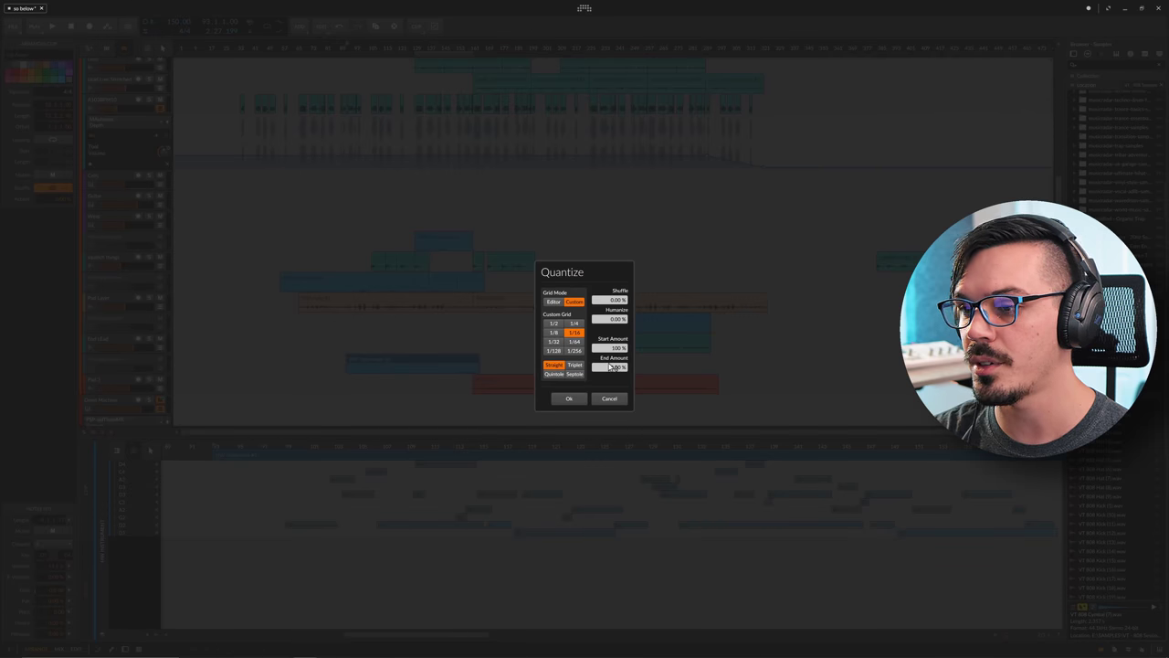
pyautogui.click(610, 399)
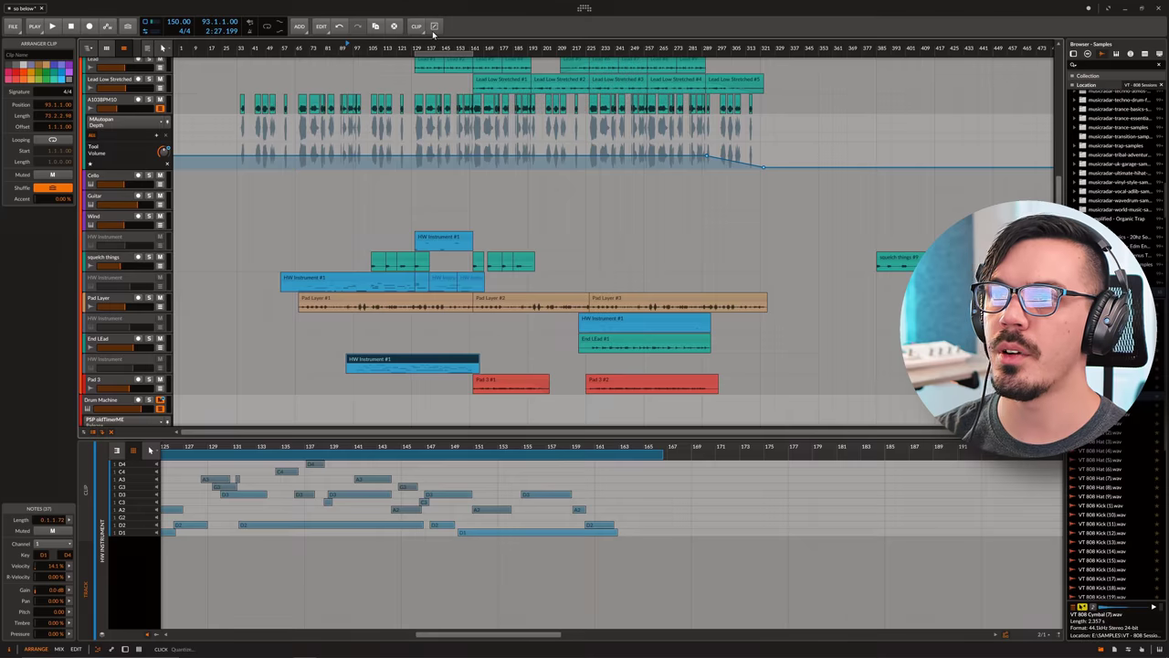
pyautogui.press('q')
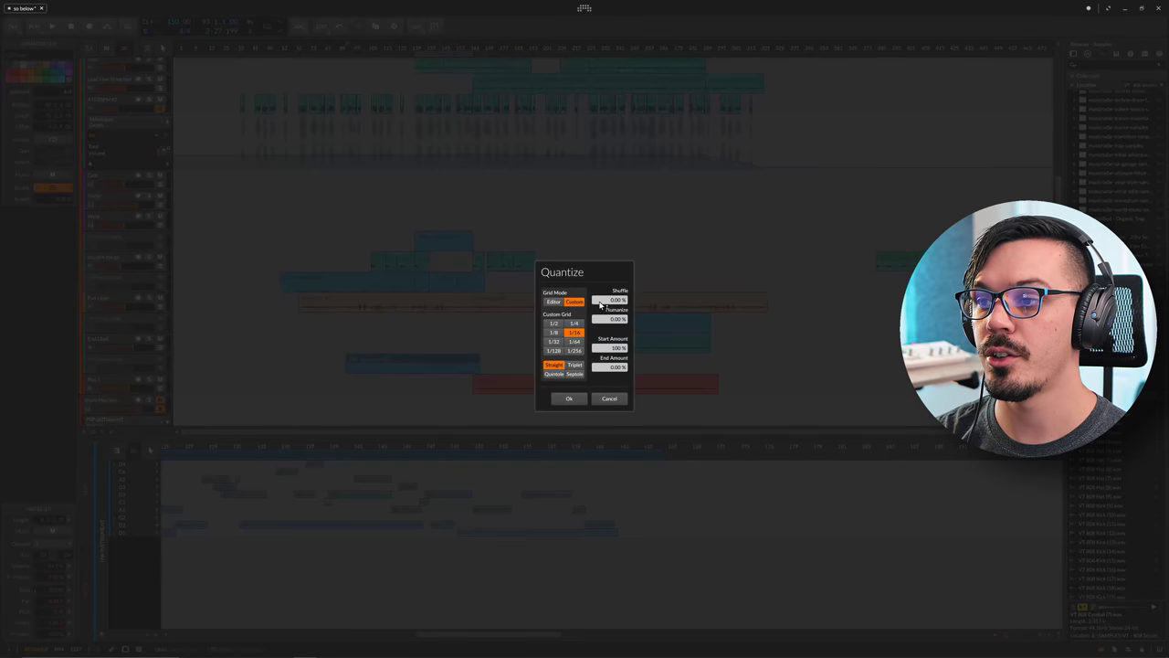
pyautogui.click(569, 398)
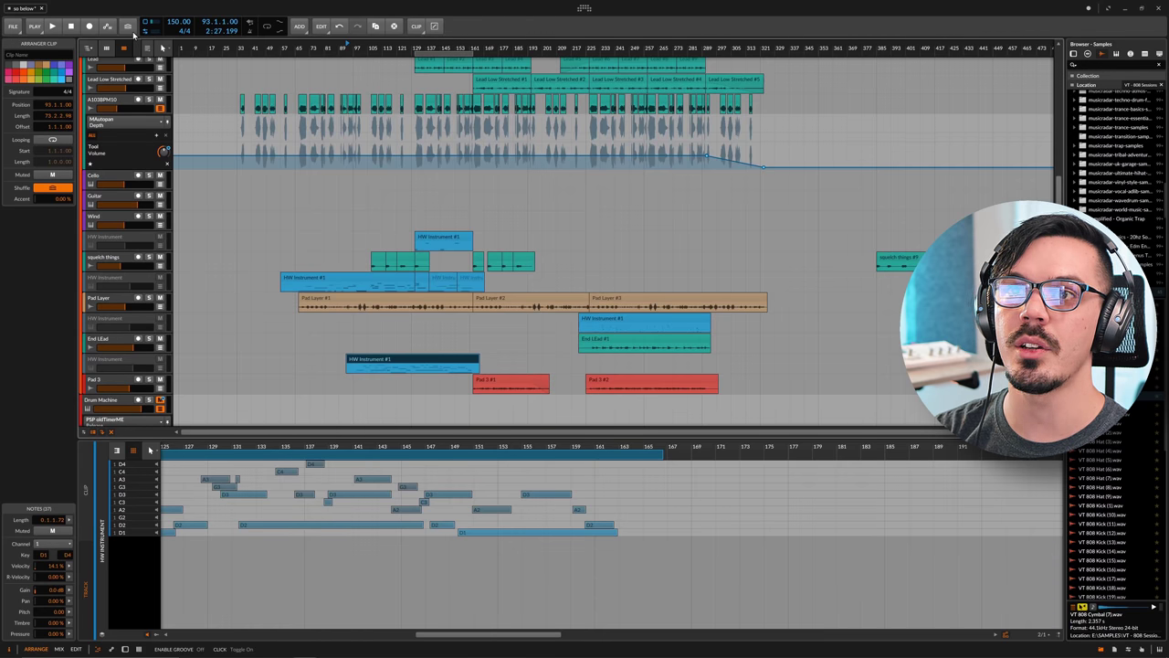
# Step: Enable the global groove and adjust its shuffle amount at the 1/16 rate
pyautogui.click(131, 30)
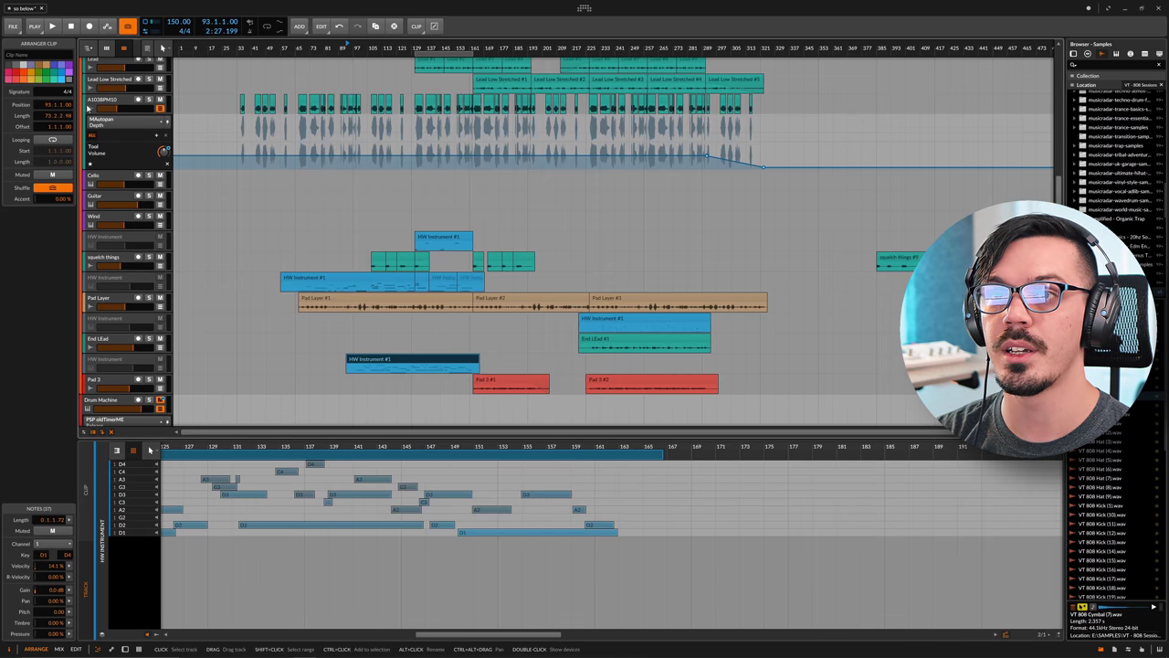
pyautogui.click(37, 29)
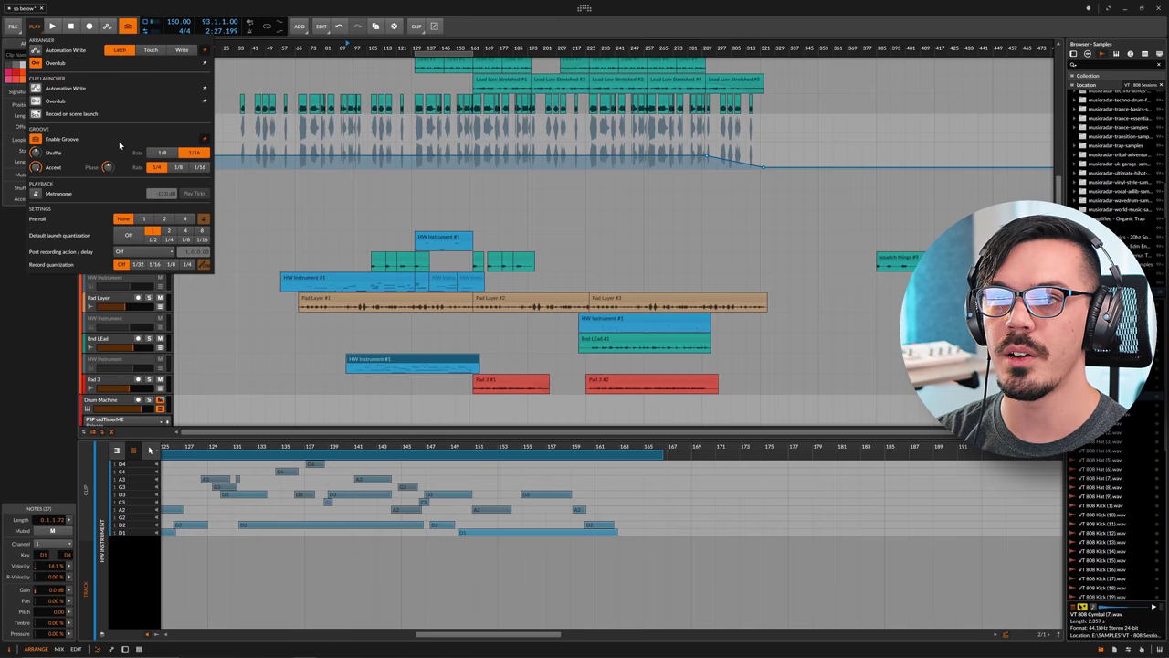
pyautogui.moveTo(36, 154)
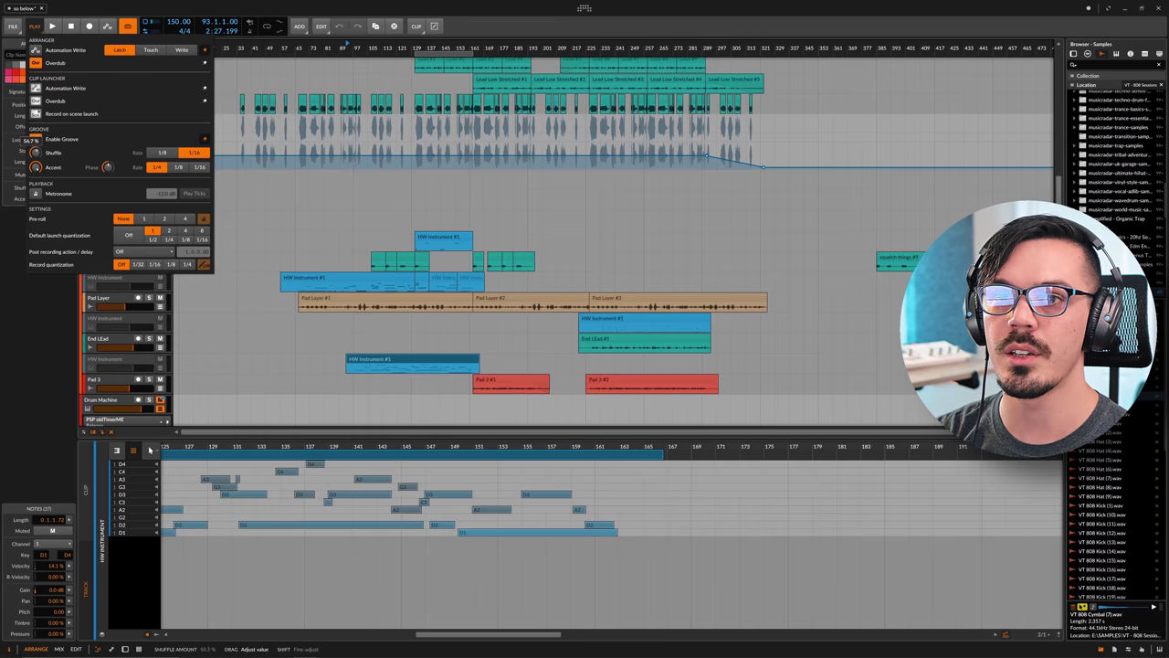
pyautogui.moveTo(36, 153); pyautogui.dragTo(37, 156)
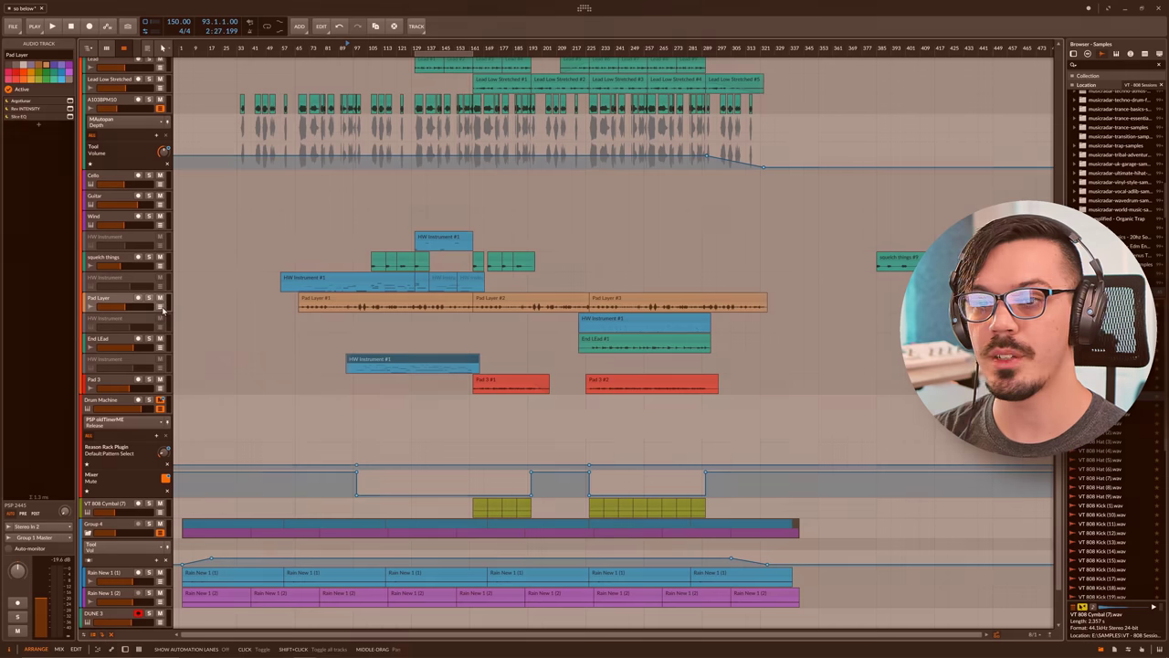
# Step: Select the DUNE 3 track, open its plug-in window and adjust the Filter 1 controls
pyautogui.scroll(-2, 163, 311)
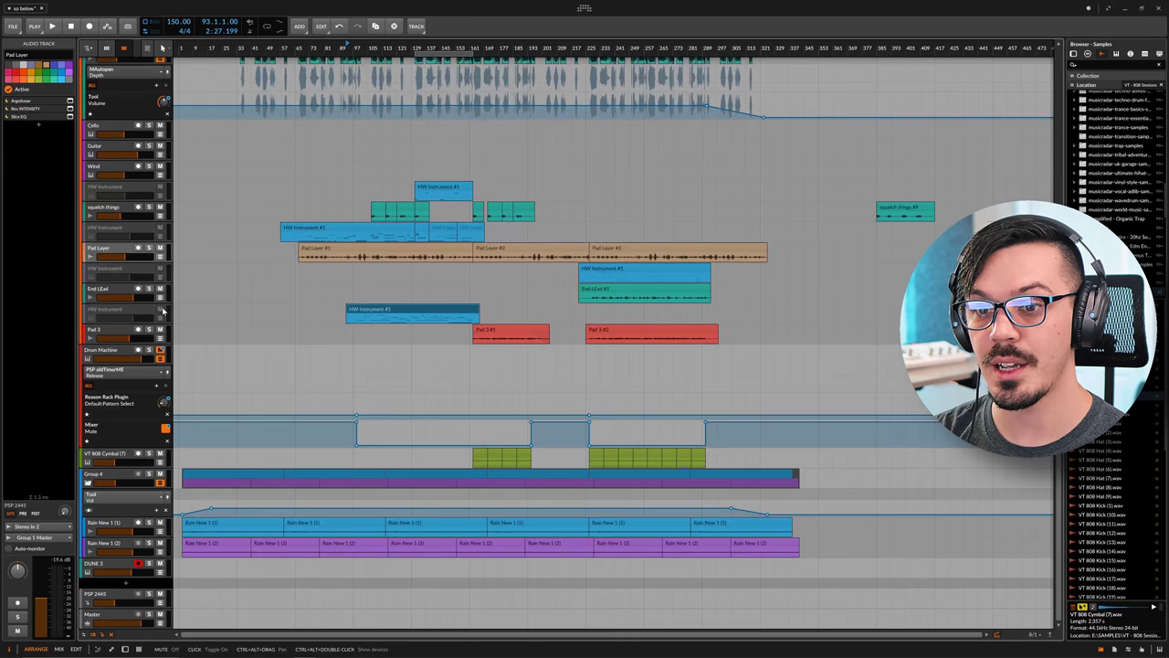
pyautogui.click(112, 563)
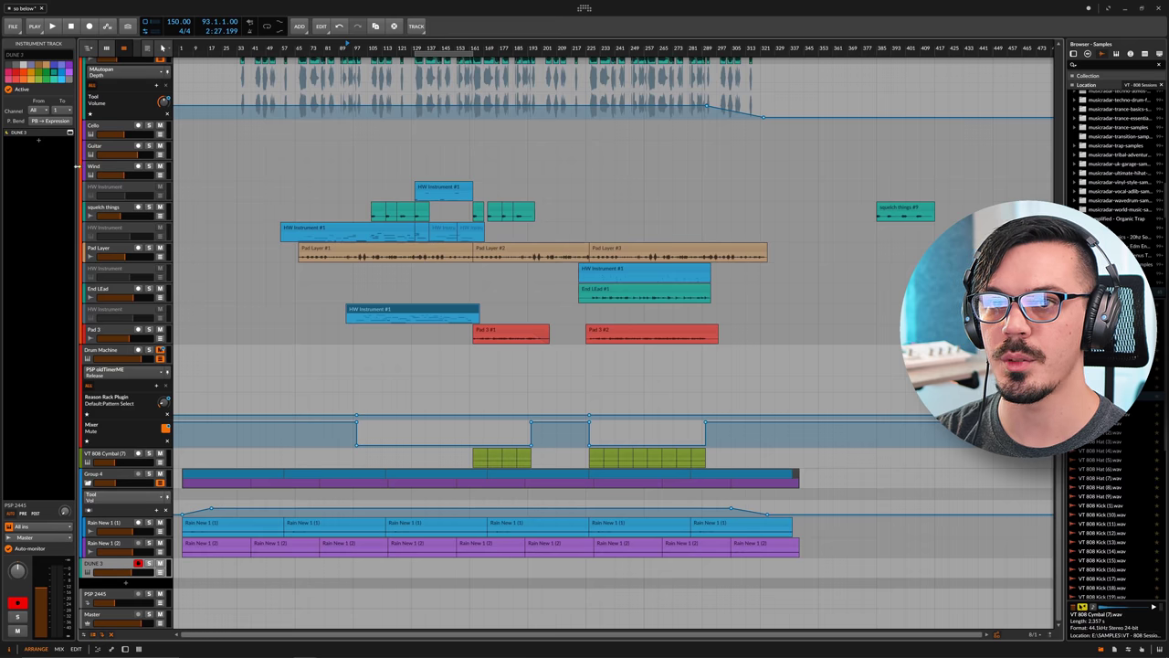
pyautogui.click(71, 135)
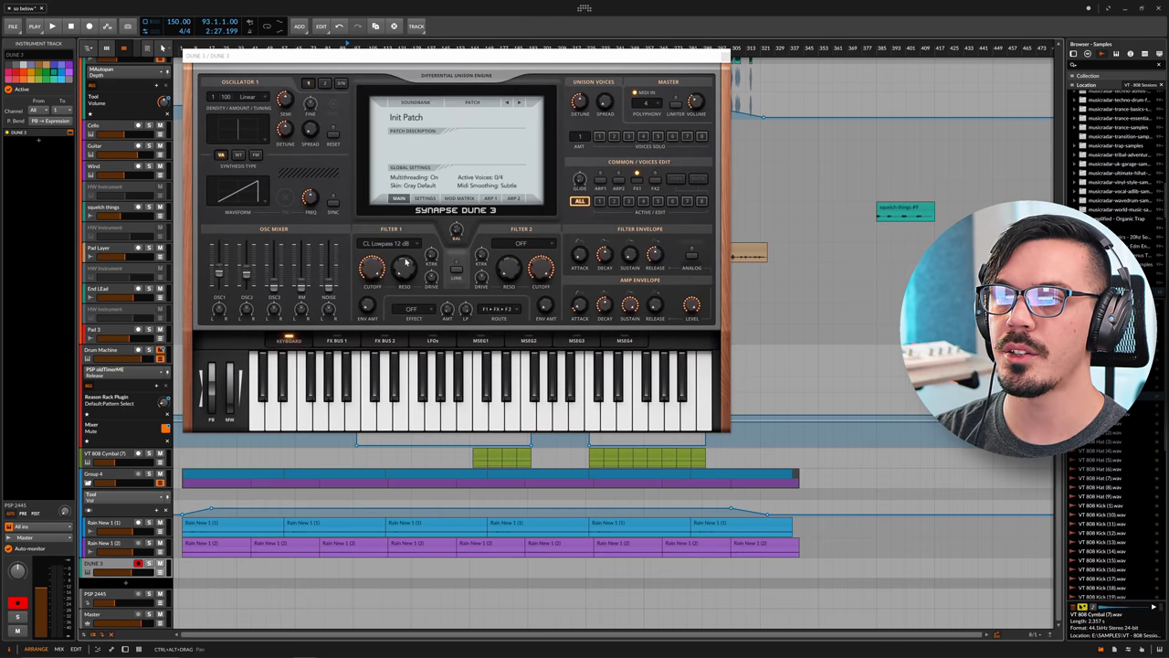
pyautogui.moveTo(377, 271); pyautogui.dragTo(368, 256)
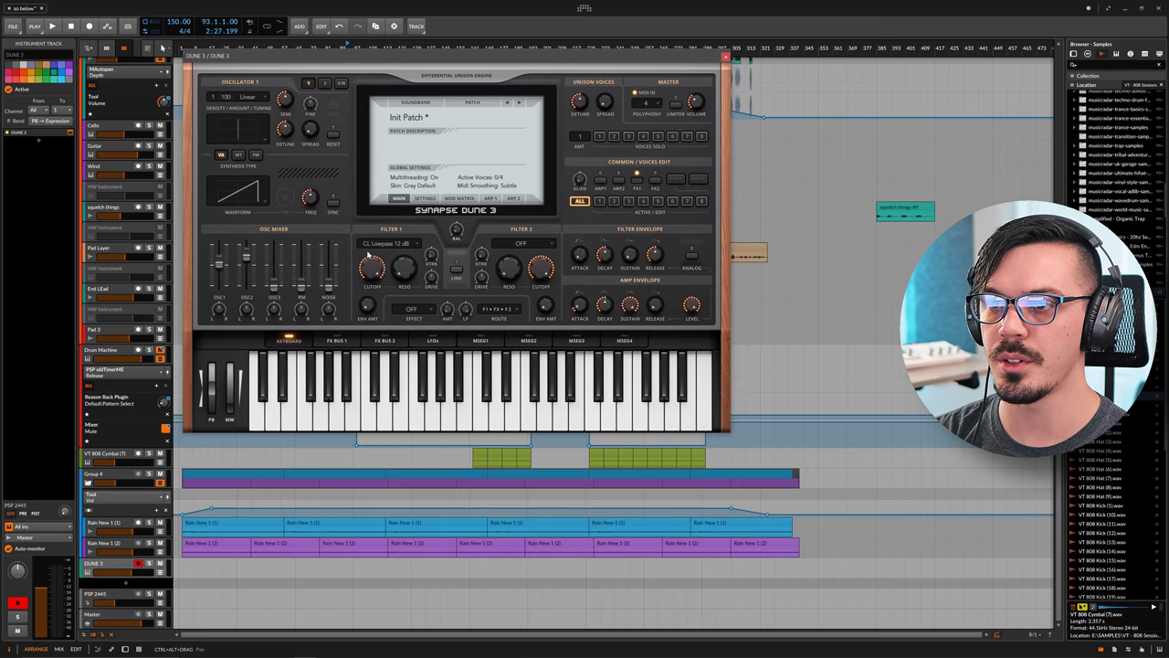
# Step: Show DUNE 3's automation lane, touch Filter 1 Drive and Cutoff, and place a Filter 1 Cutoff point at 9.1.1.00 with 0.00 %
pyautogui.click(162, 576)
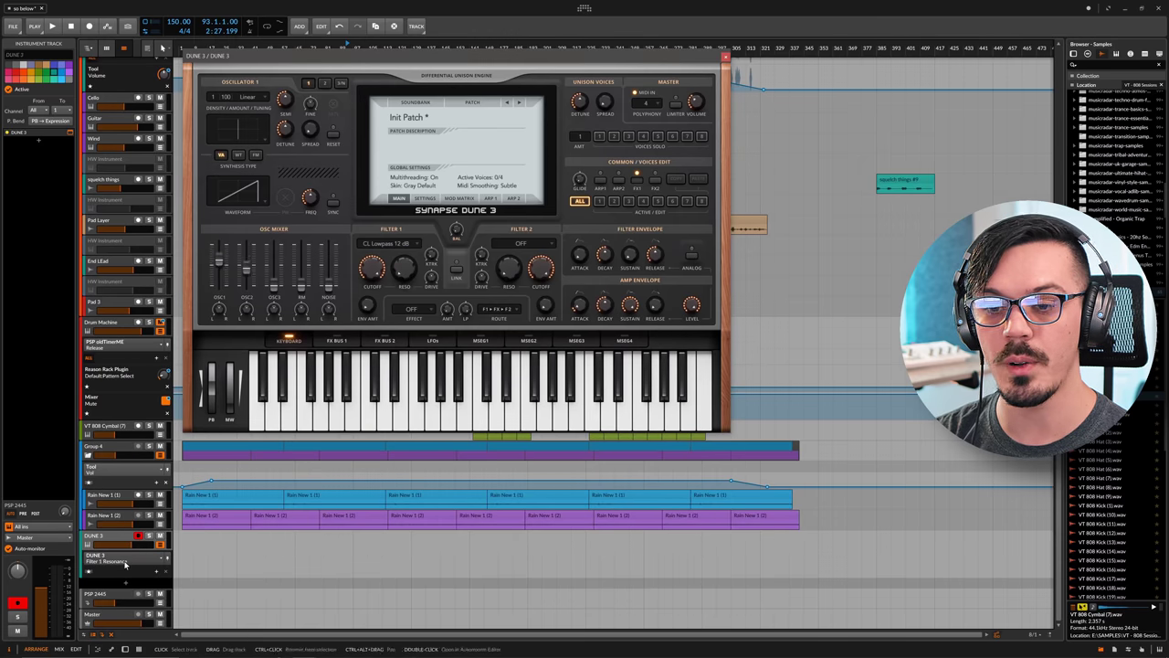
pyautogui.moveTo(431, 277); pyautogui.dragTo(436, 264)
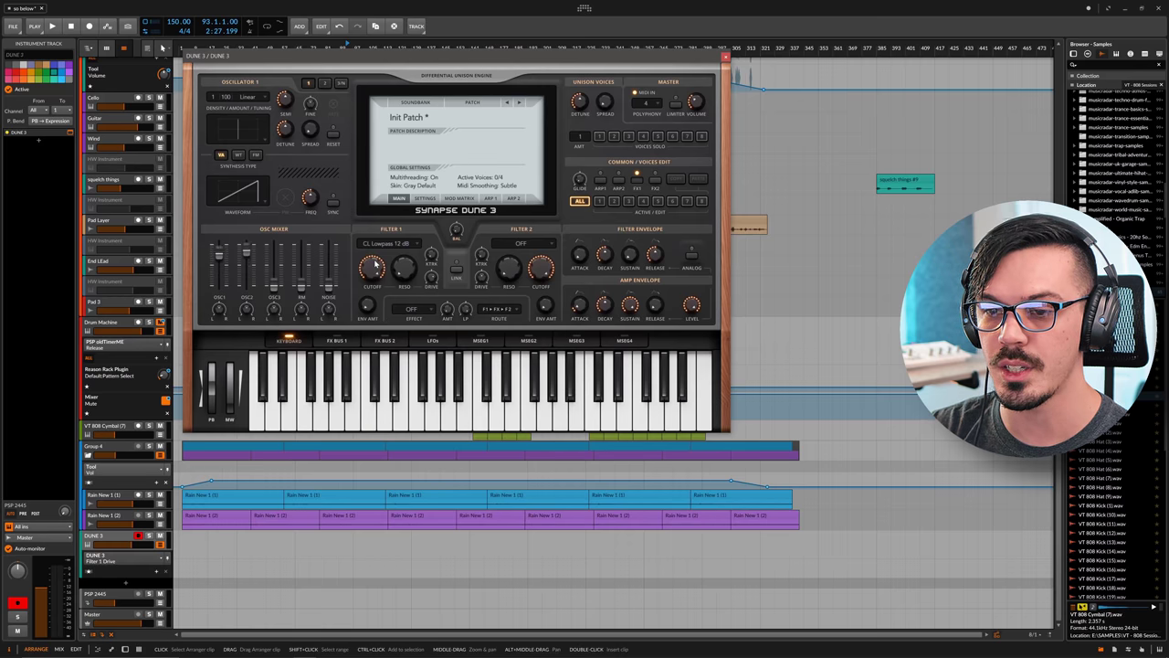
pyautogui.click(373, 270)
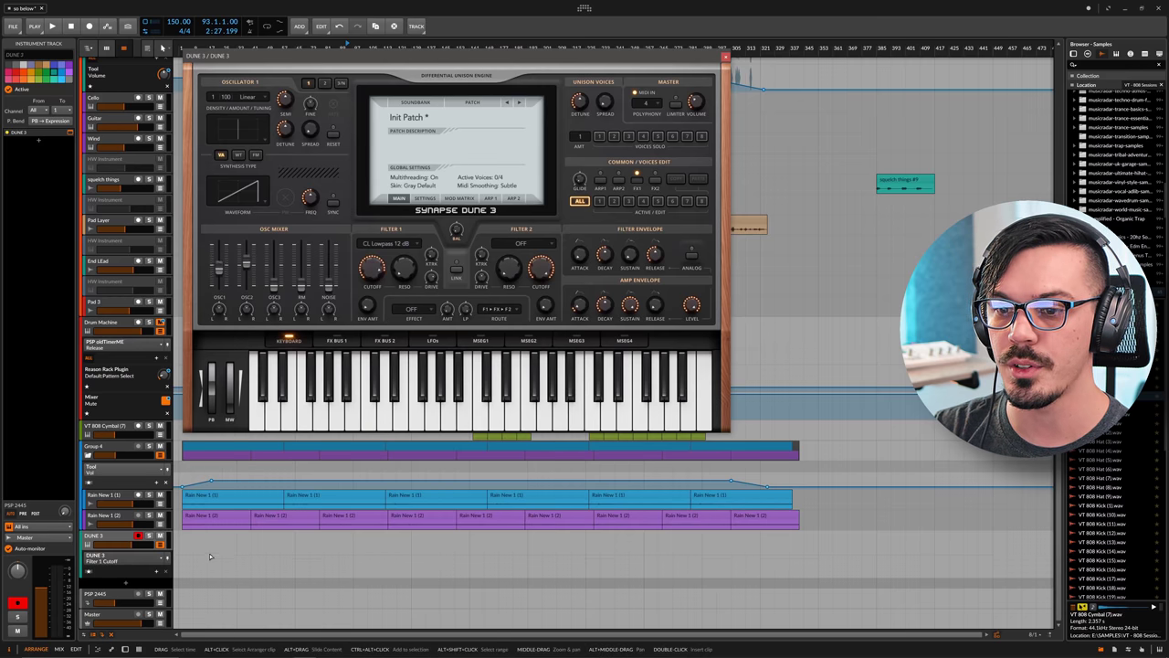
pyautogui.moveTo(209, 560); pyautogui.dragTo(192, 576)
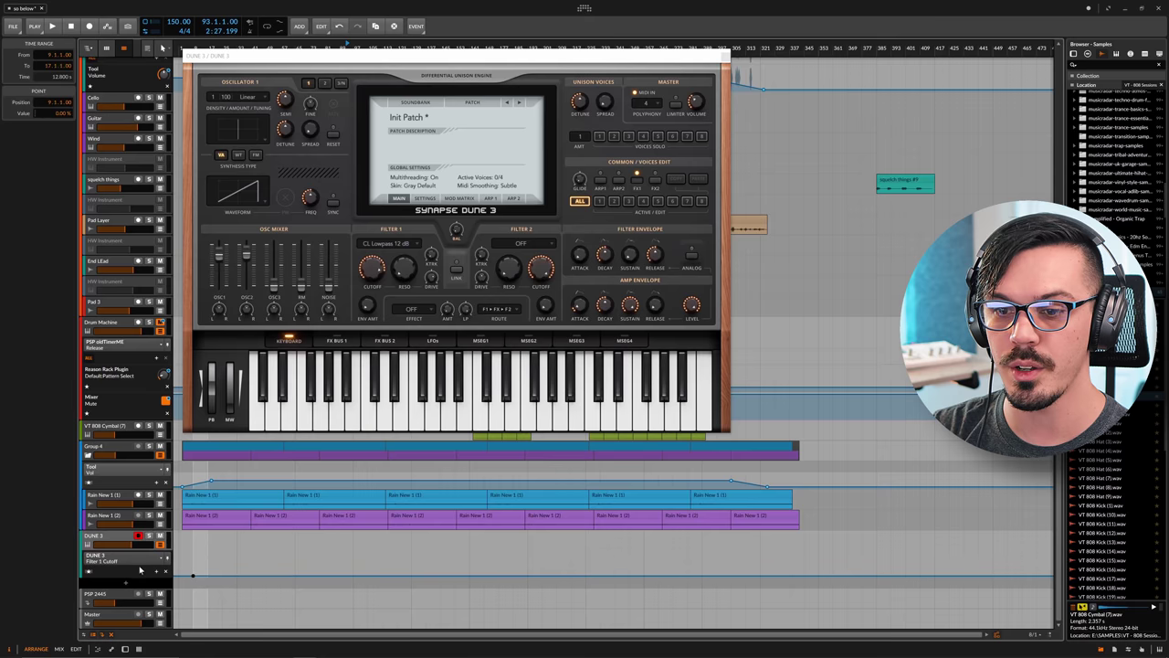
# Step: Ramp Filter 1 Cutoff automation to 100 % at 185.1.1.00 and draw a curved Filter 1 Resonance automation on the DUNE 3 lane
pyautogui.moveTo(439, 562); pyautogui.dragTo(512, 552)
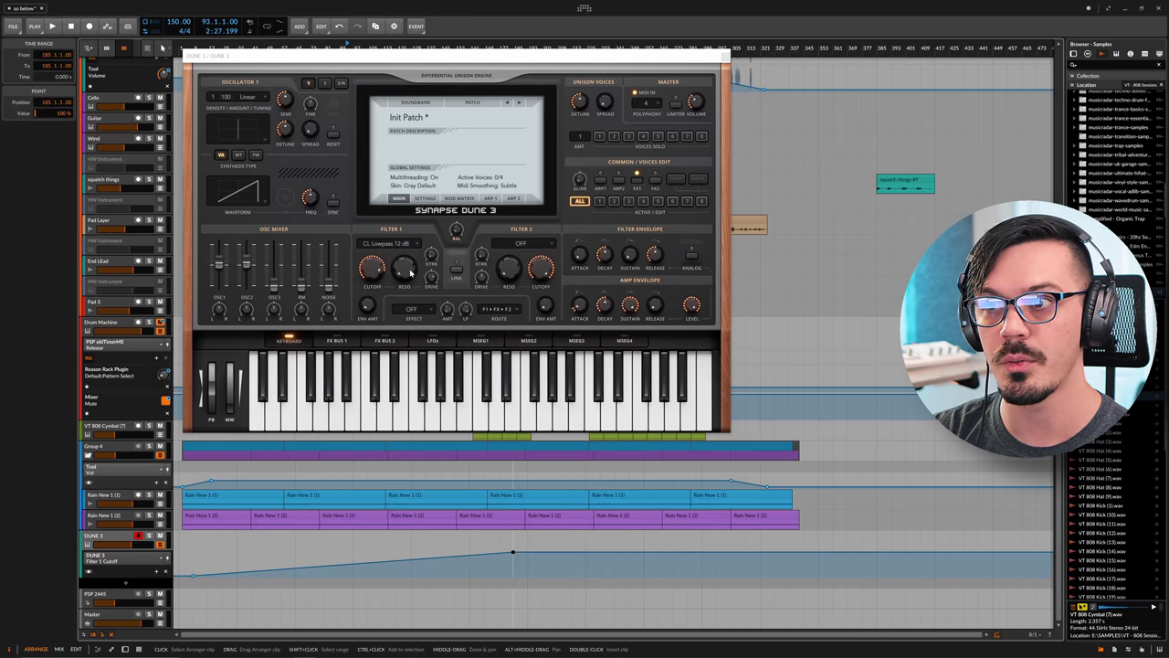
pyautogui.click(410, 273)
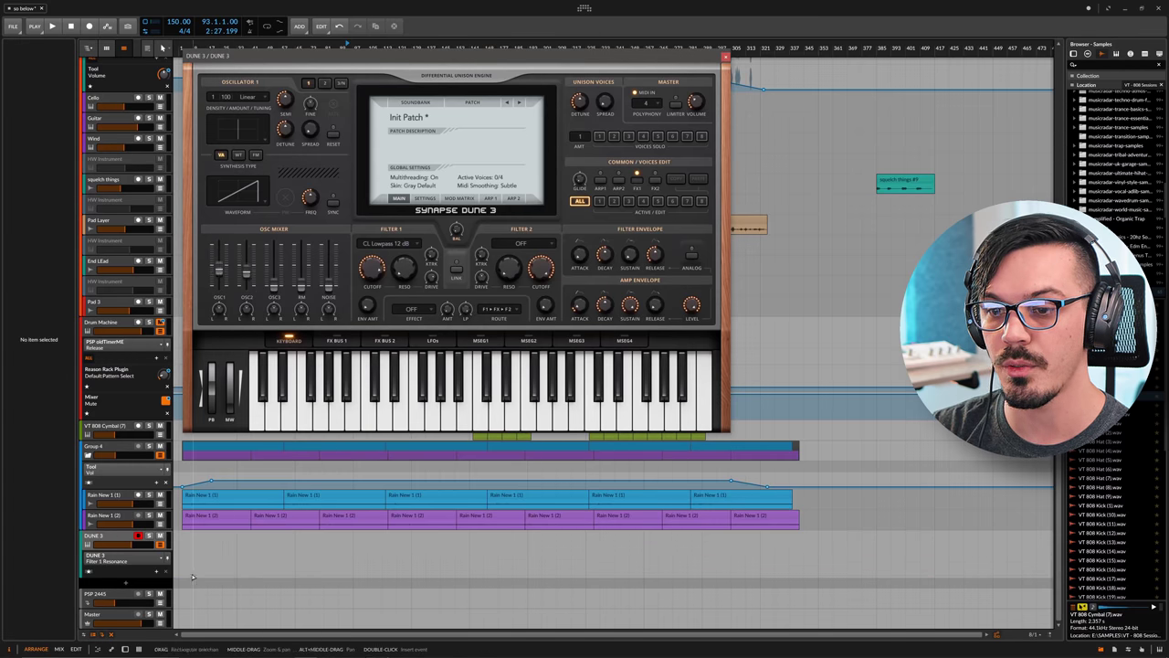
pyautogui.click(208, 562)
pyautogui.moveTo(222, 557); pyautogui.dragTo(365, 575)
pyautogui.moveTo(475, 559); pyautogui.dragTo(427, 561)
pyautogui.moveTo(274, 563); pyautogui.dragTo(265, 572)
# Step: Copy the low rising section of the Filter 1 Resonance automation, paste it twice further along, and toggle showing all DUNE 3 lanes
pyautogui.moveTo(347, 556); pyautogui.dragTo(261, 577)
pyautogui.hotkey('ctrl', 'c')
pyautogui.click(483, 561)
pyautogui.hotkey('ctrl', 'v')
pyautogui.hotkey('ctrl', 'v')
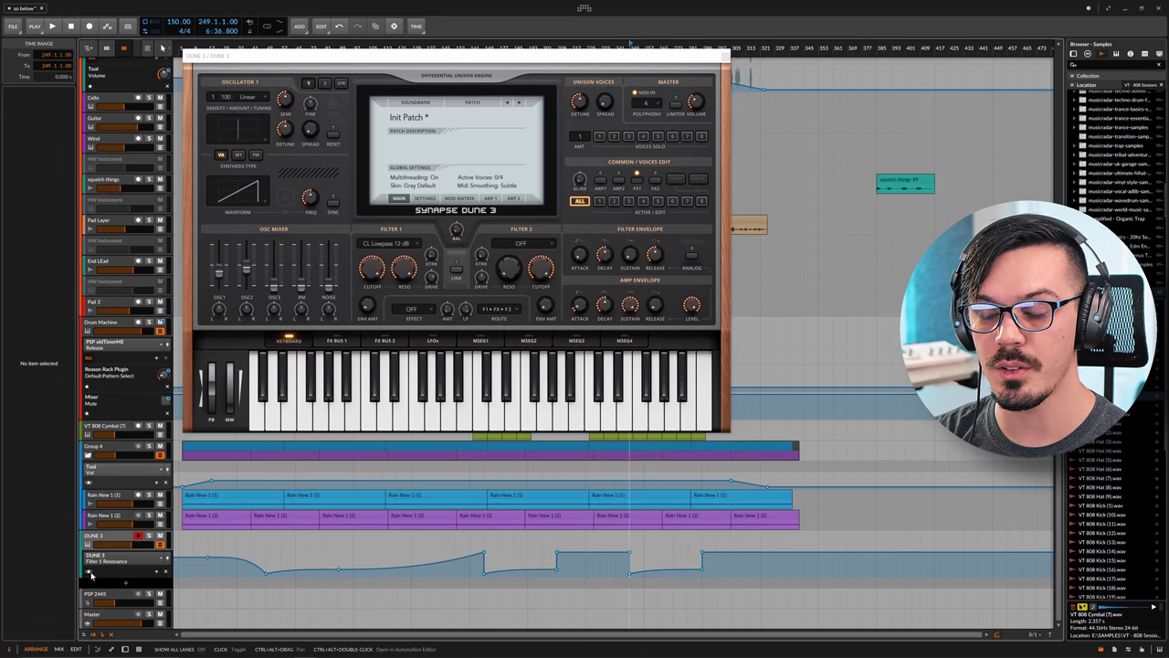
pyautogui.click(91, 574)
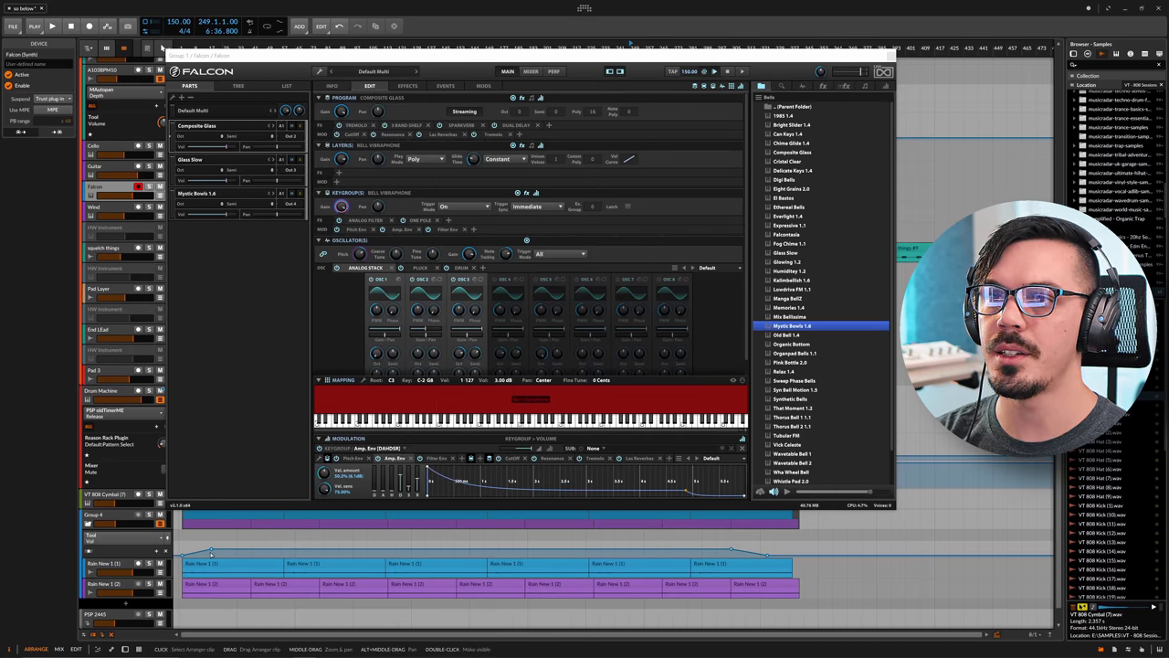
# Step: Select the Mystic Bowls 1.6 part in Falcon and show the Falcon device's multi-out chain selector on its track
pyautogui.click(242, 194)
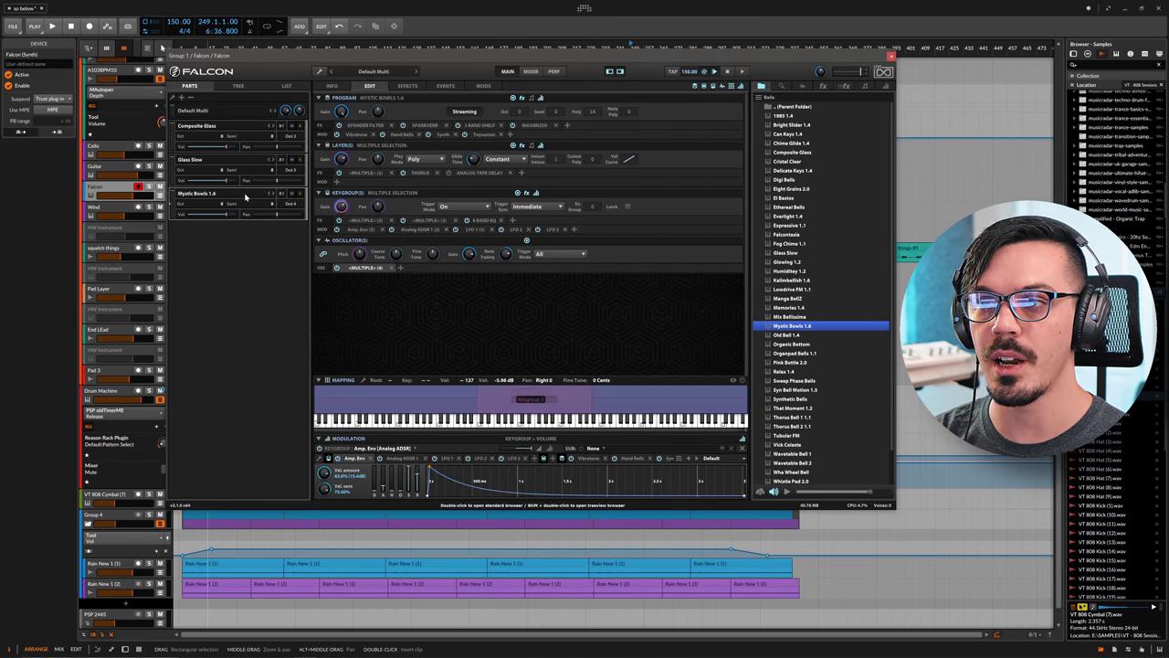
pyautogui.click(123, 189)
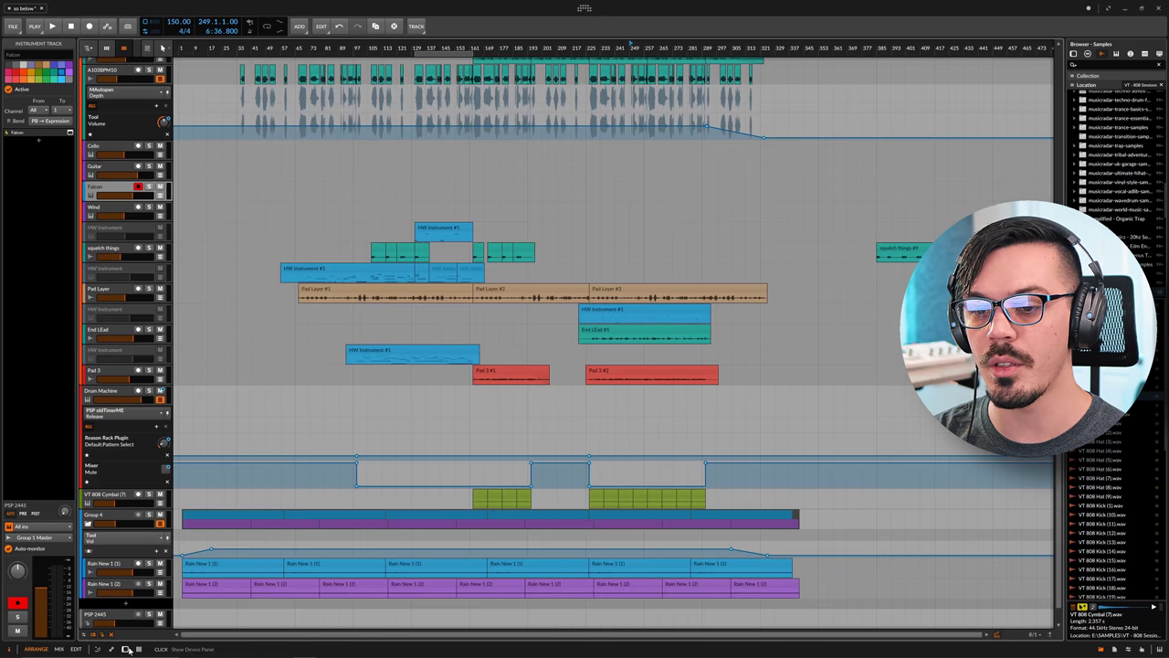
pyautogui.click(127, 648)
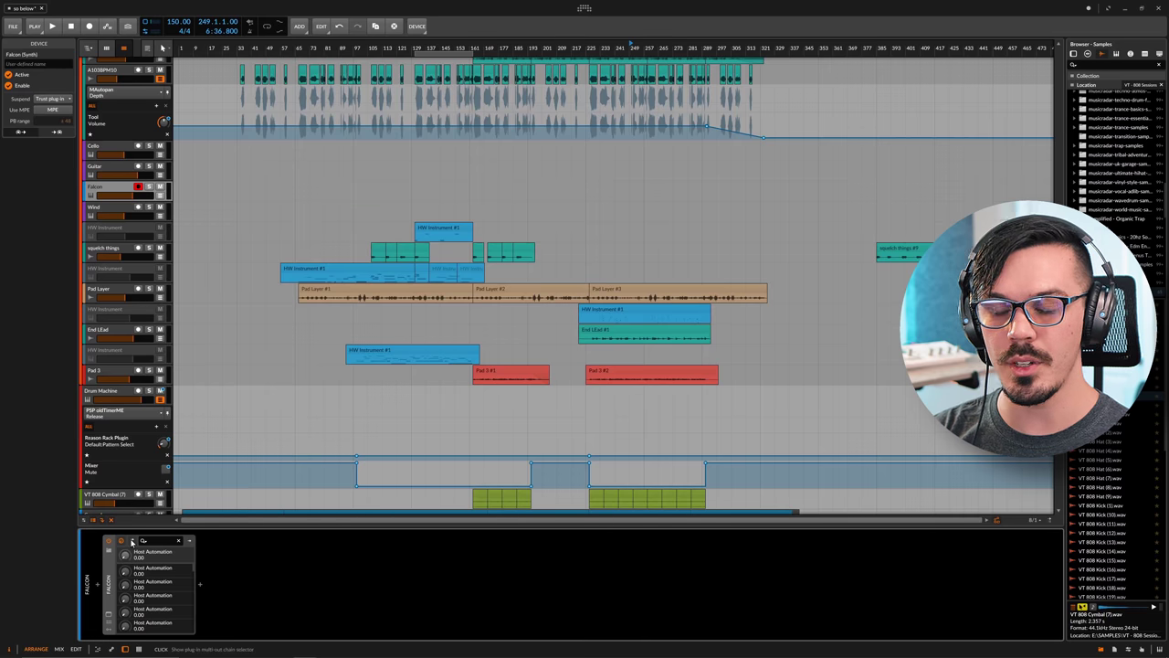
pyautogui.click(131, 541)
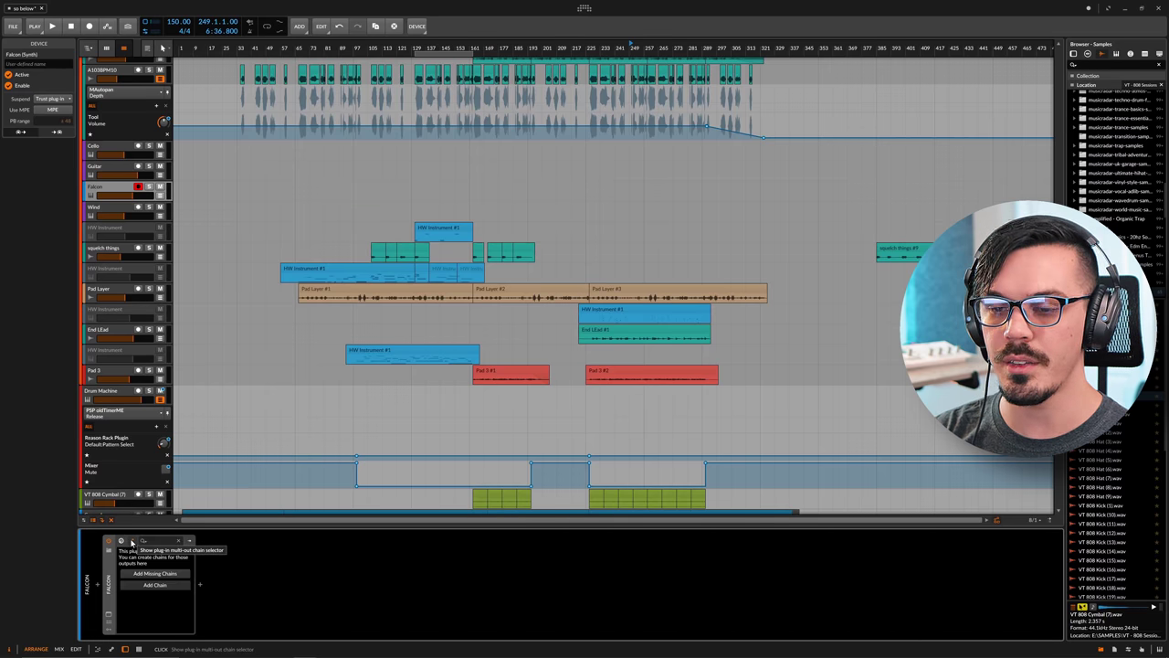
# Step: Add four output chains to the Falcon device, covering outputs 1/2, 3/4, 5/6 and 7/8
pyautogui.click(155, 573)
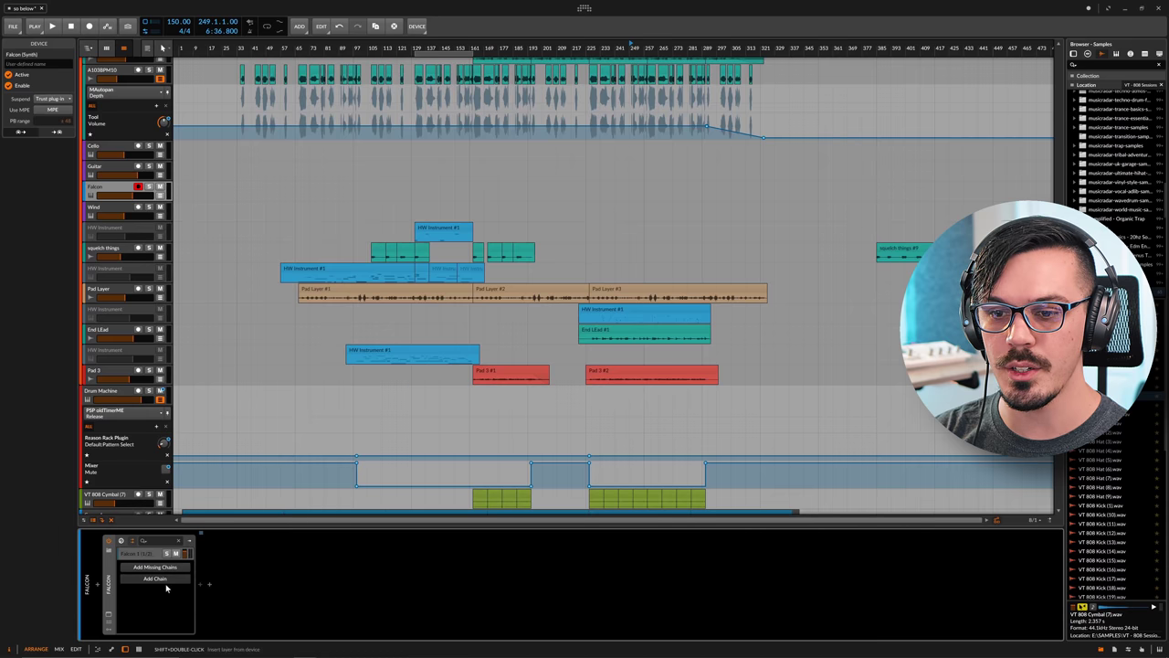
pyautogui.click(162, 582)
pyautogui.click(161, 594)
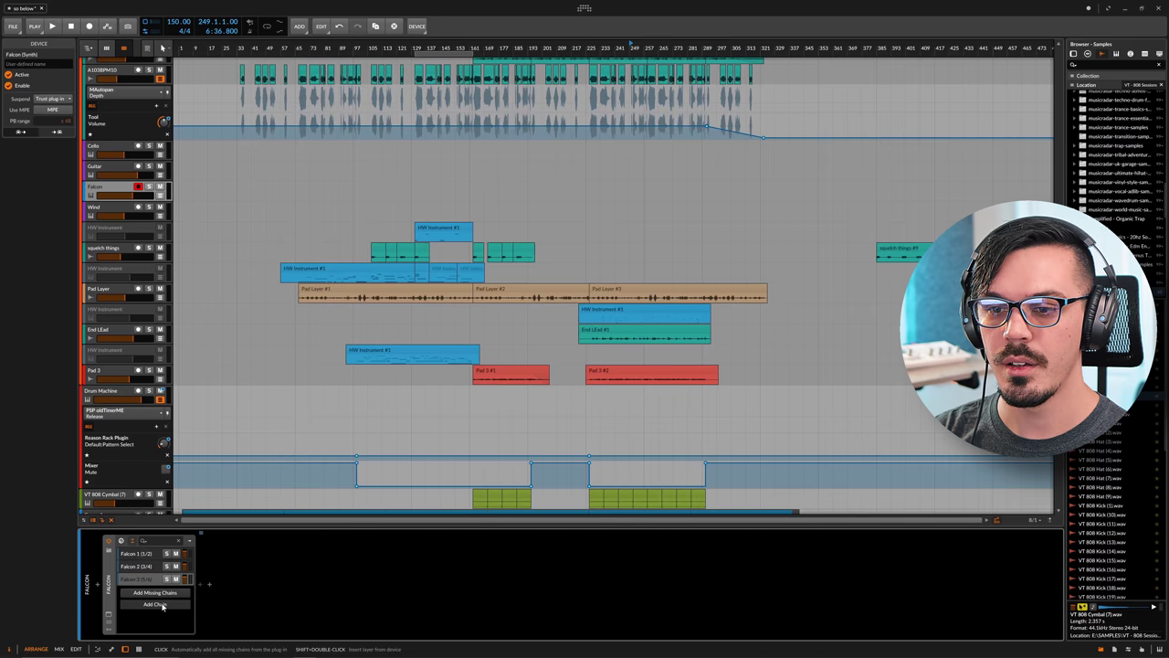
pyautogui.click(136, 606)
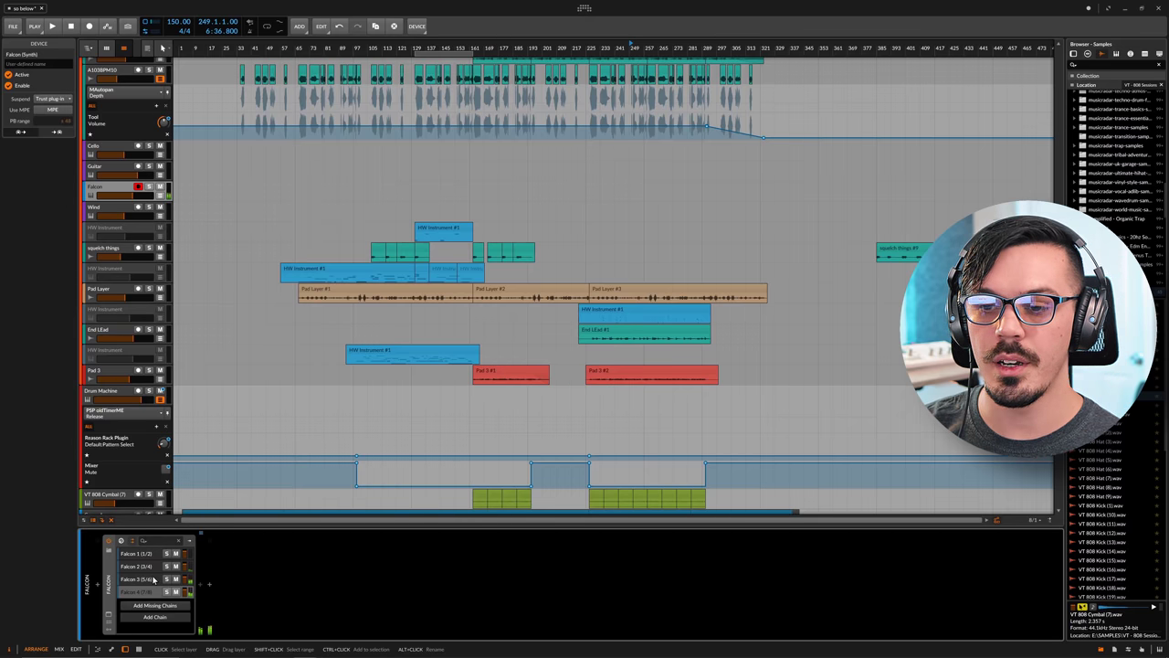
# Step: Insert the Relay effect on the Falcon 2 (3/4) chain
pyautogui.click(151, 567)
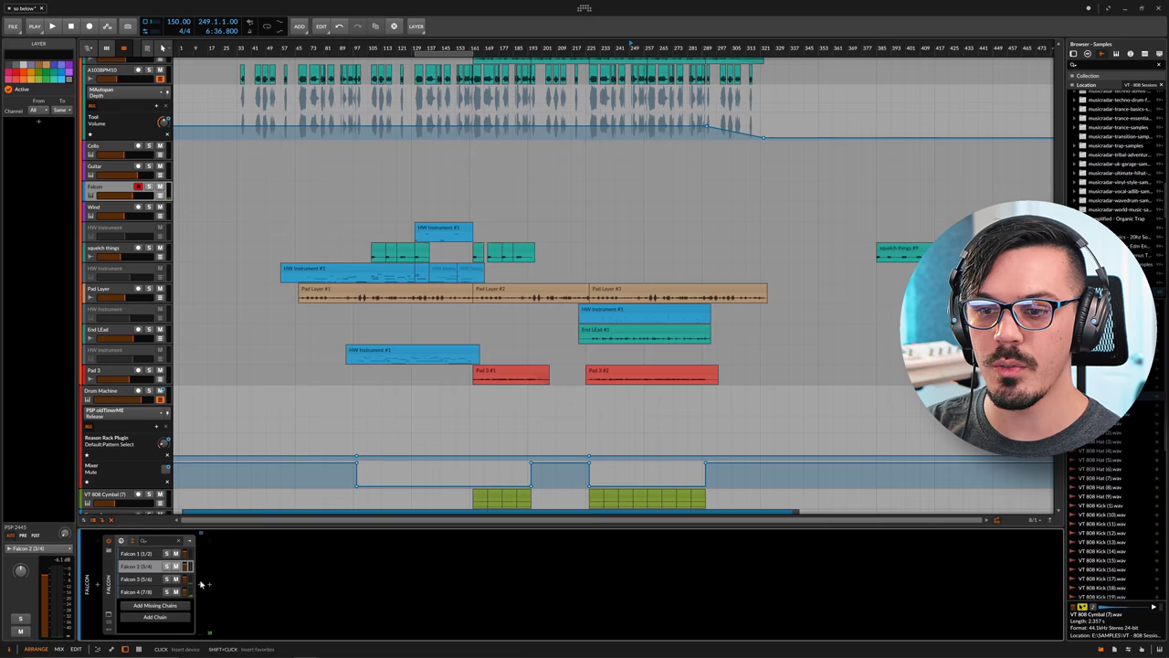
pyautogui.click(202, 583)
pyautogui.write('re')
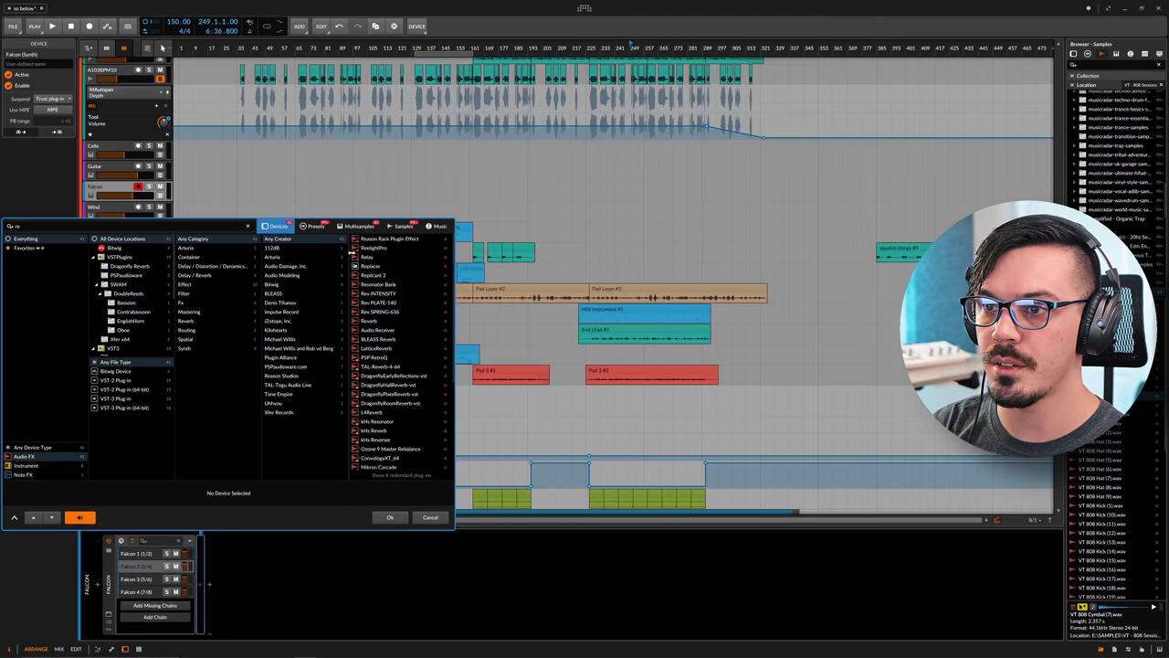
pyautogui.doubleClick(375, 258)
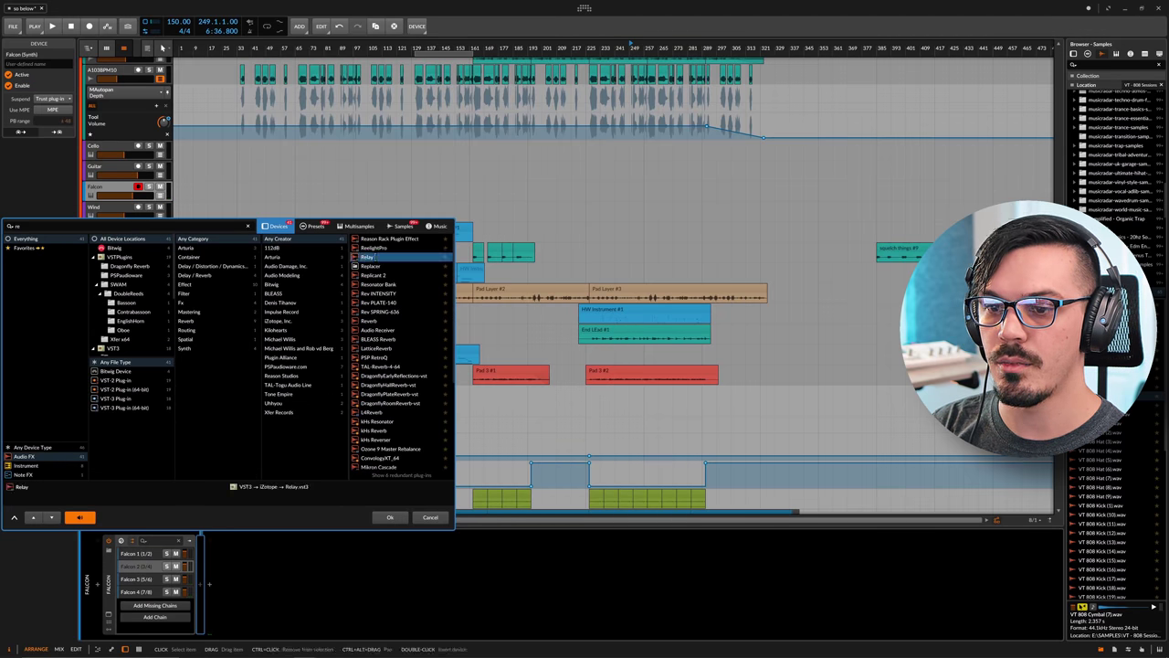
# Step: Insert the Rev SPRING-636 effect on the Falcon 3 (5/6) chain
pyautogui.click(146, 581)
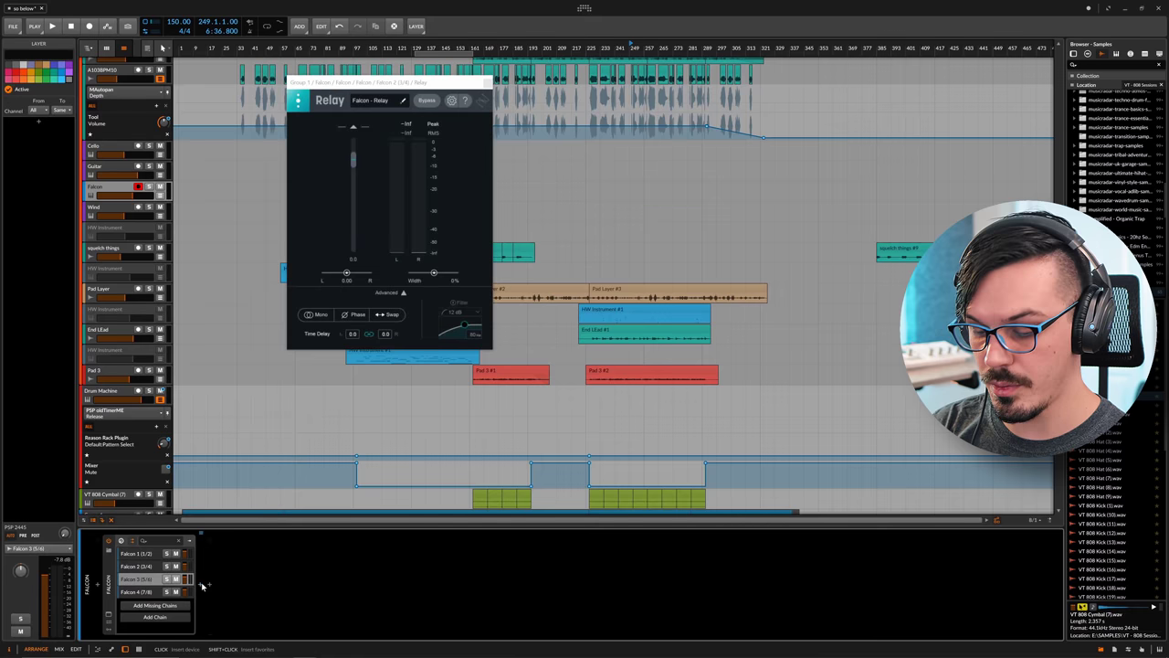
pyautogui.click(201, 583)
pyautogui.doubleClick(382, 264)
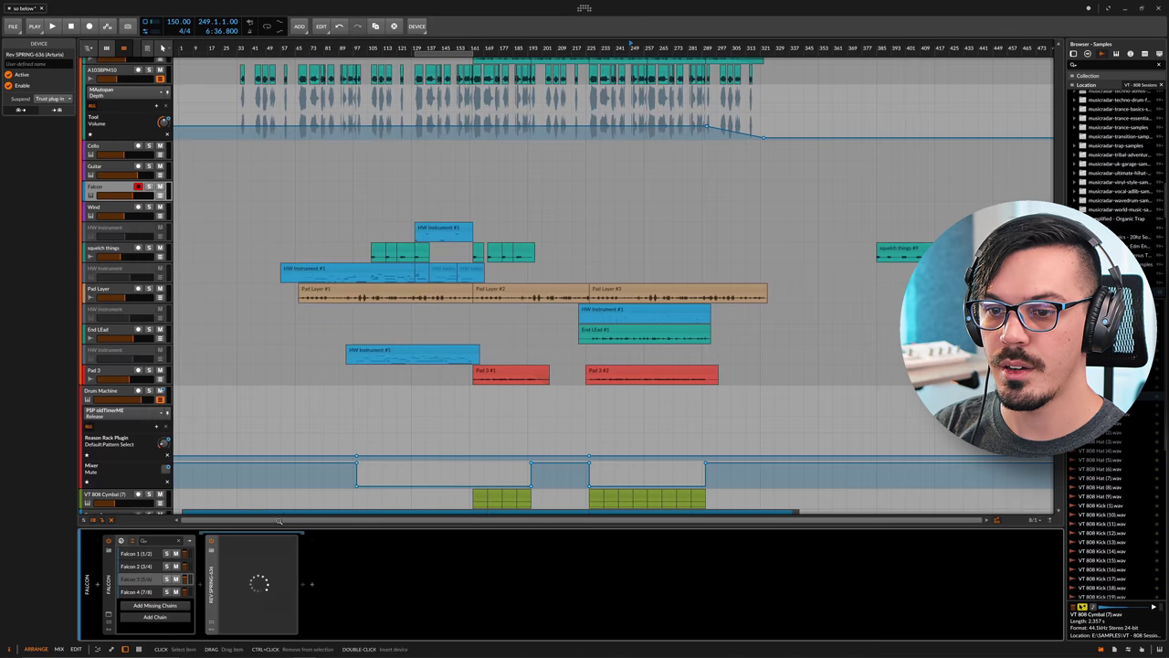
# Step: Insert Delay ETERNITY on the Falcon 4 (7/8) chain and close the three effect plug-in windows
pyautogui.click(171, 592)
pyautogui.click(209, 582)
pyautogui.write('del')
pyautogui.doubleClick(382, 238)
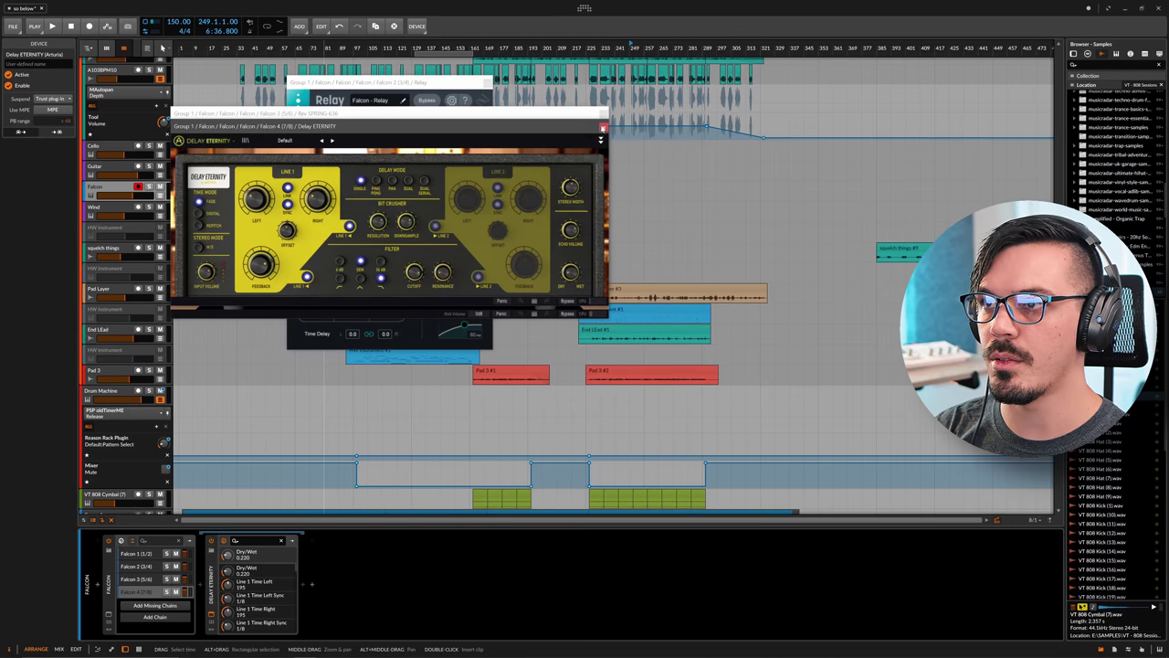
pyautogui.click(600, 126)
pyautogui.click(601, 113)
pyautogui.click(488, 82)
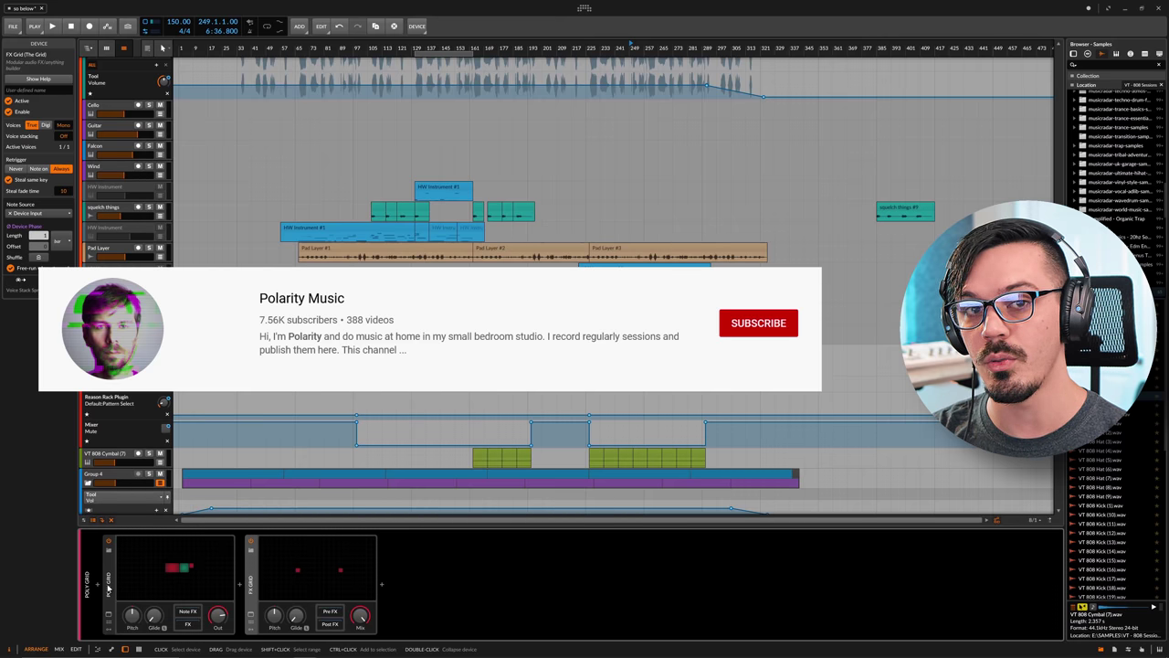
# Step: Select the Poly Grid and FX Grid devices in turn and open the Poly Grid's patch editor
pyautogui.click(108, 589)
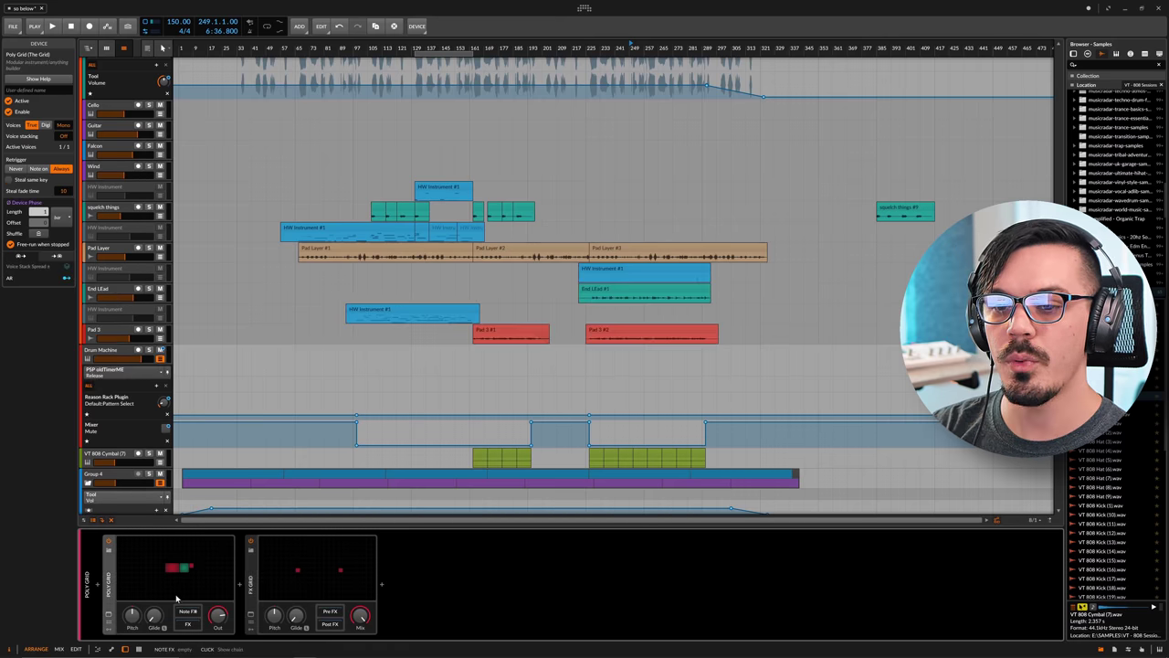
pyautogui.click(250, 582)
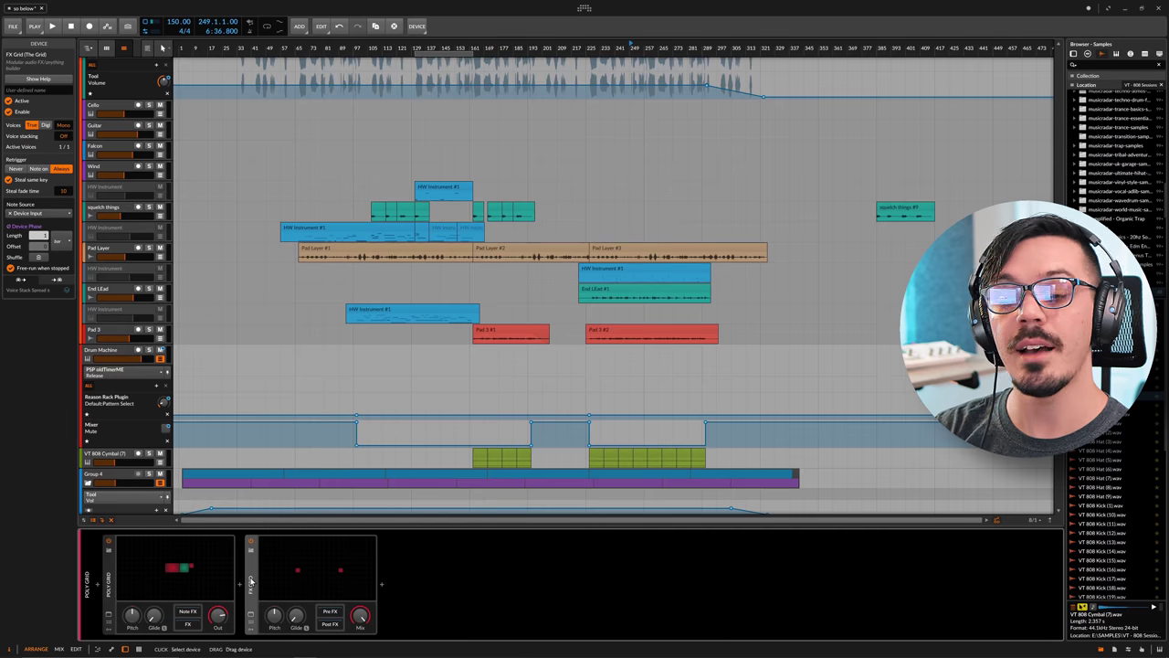
pyautogui.click(109, 591)
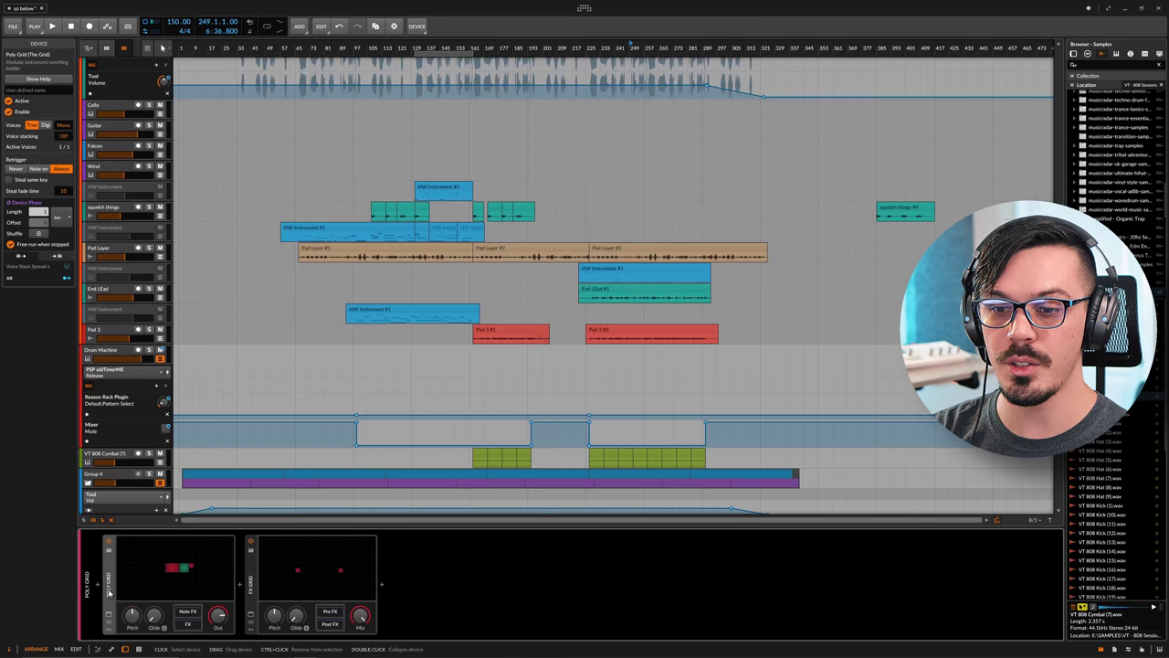
pyautogui.doubleClick(166, 576)
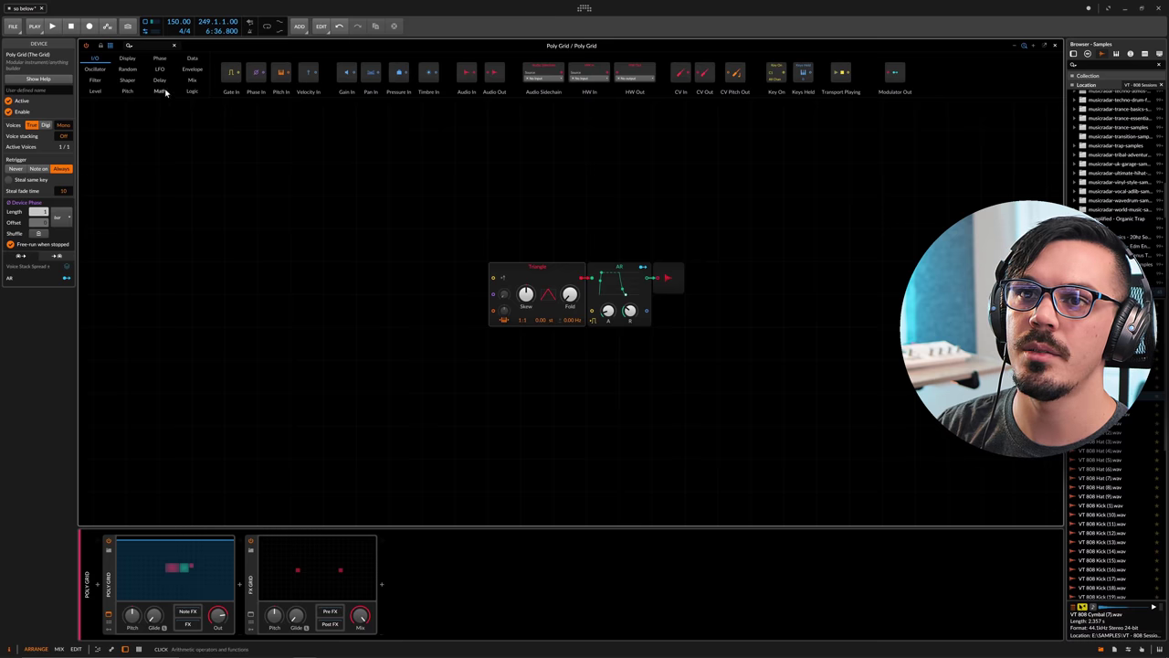
# Step: Patch a new Sine oscillator into the Triangle's phase input with a phase modulation amount of 58.6 %
pyautogui.click(105, 70)
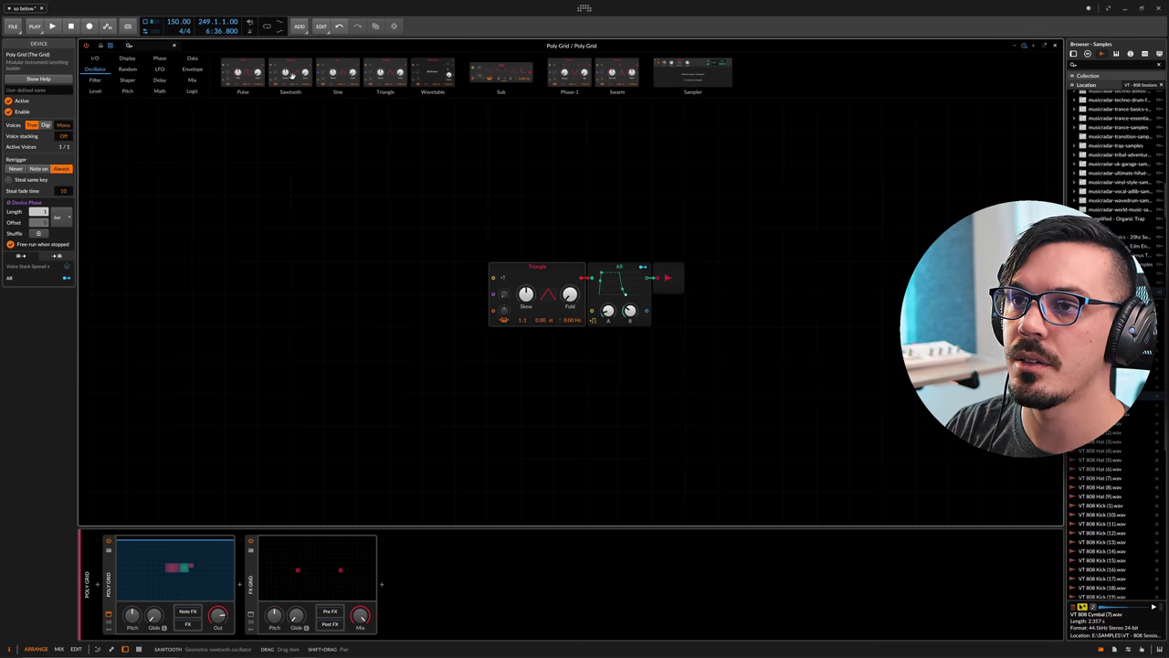
pyautogui.moveTo(352, 73); pyautogui.dragTo(503, 288)
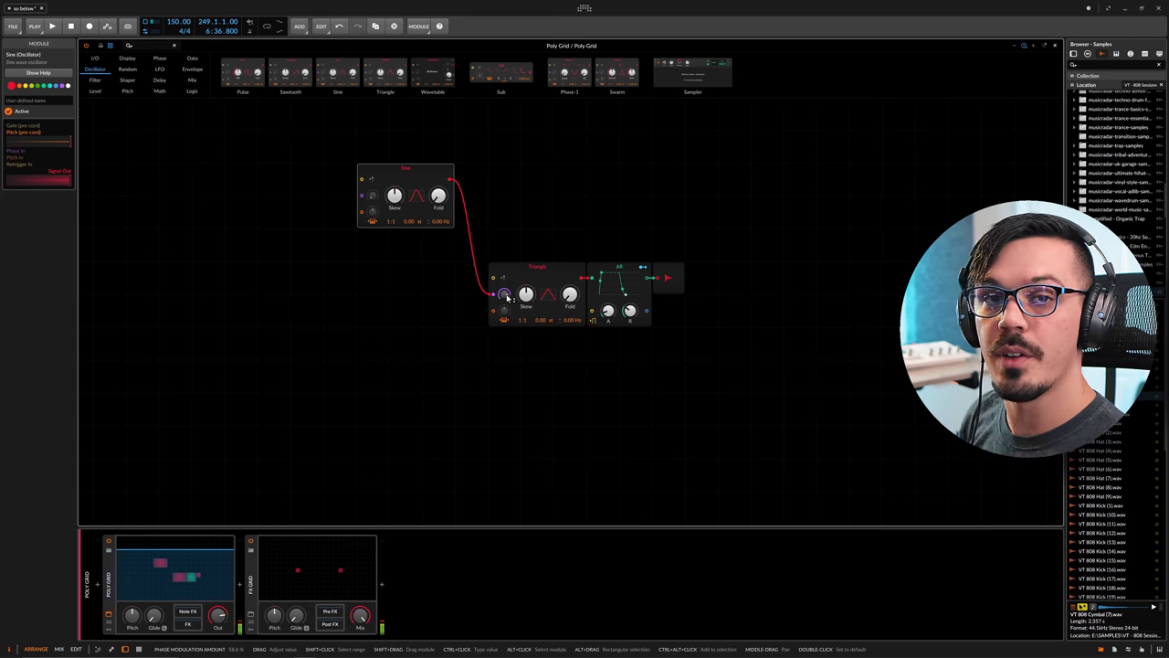
pyautogui.click(478, 167)
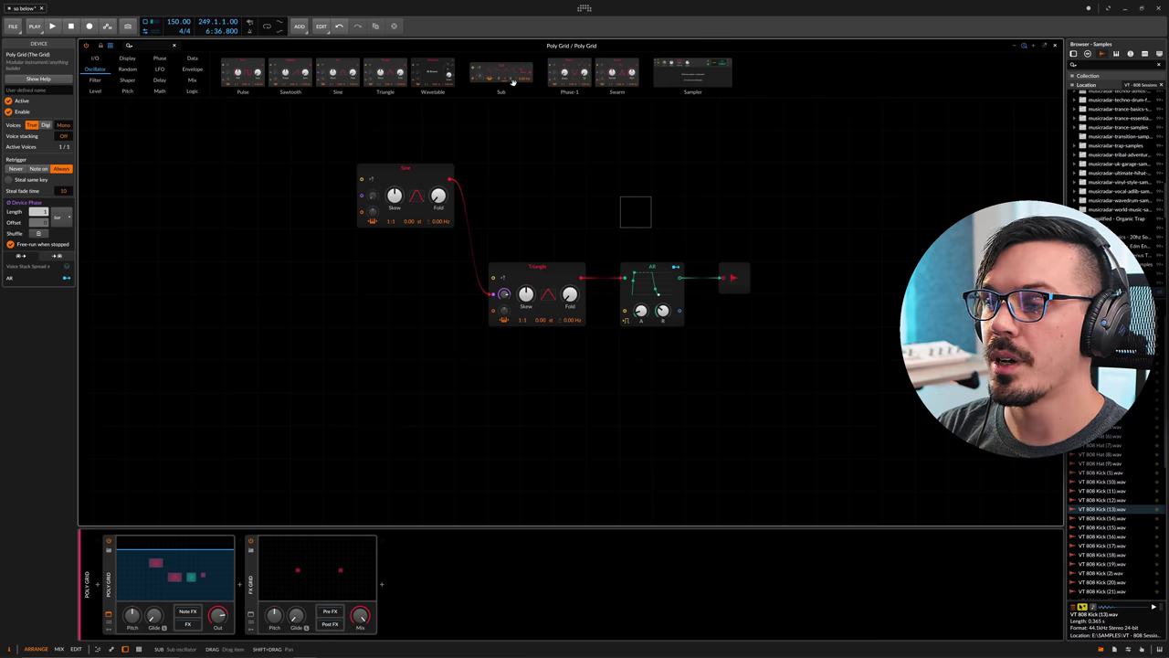
# Step: Look through the Random, Envelope and Shaper module categories and select the Sine oscillator in the patch
pyautogui.click(128, 70)
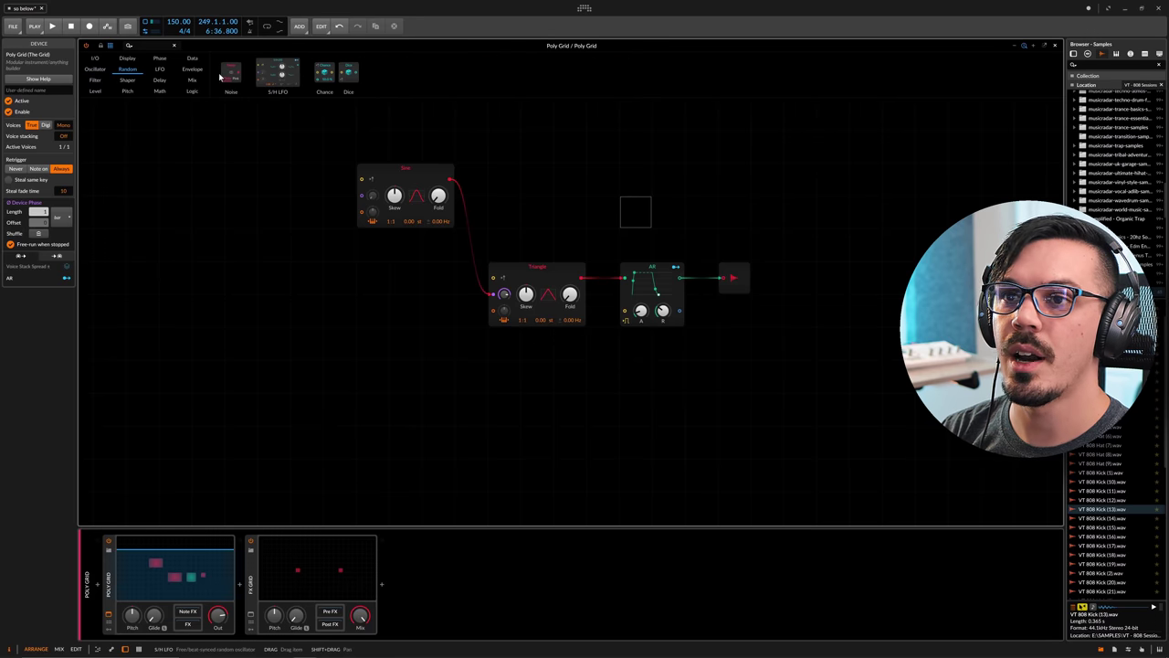
pyautogui.click(194, 71)
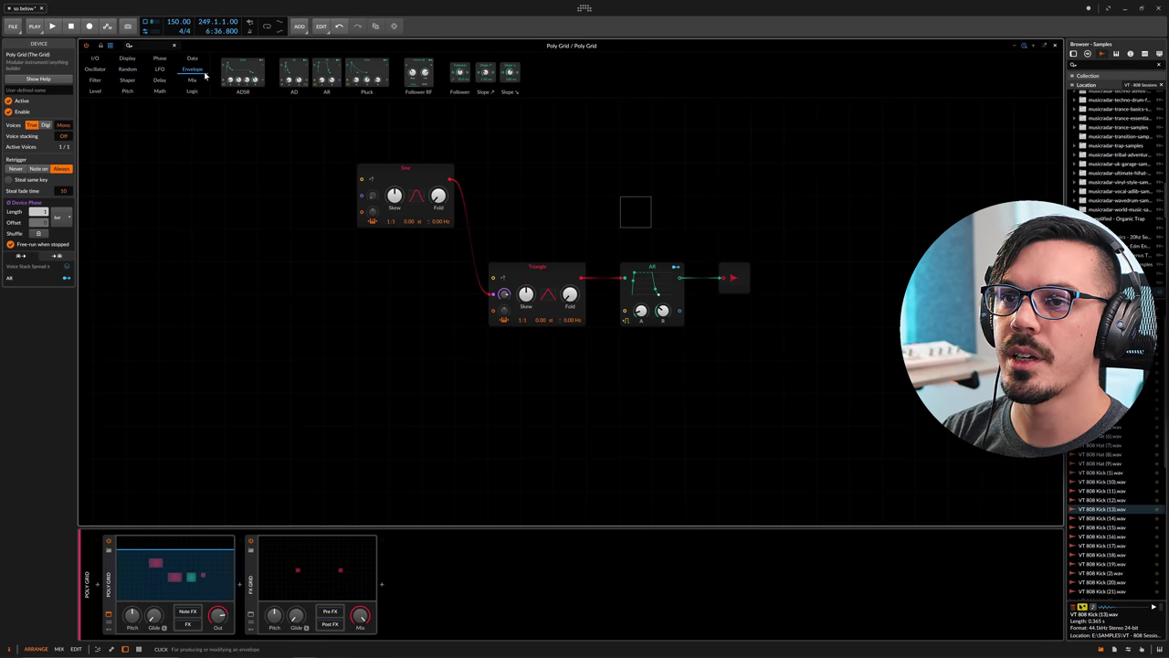
pyautogui.click(127, 80)
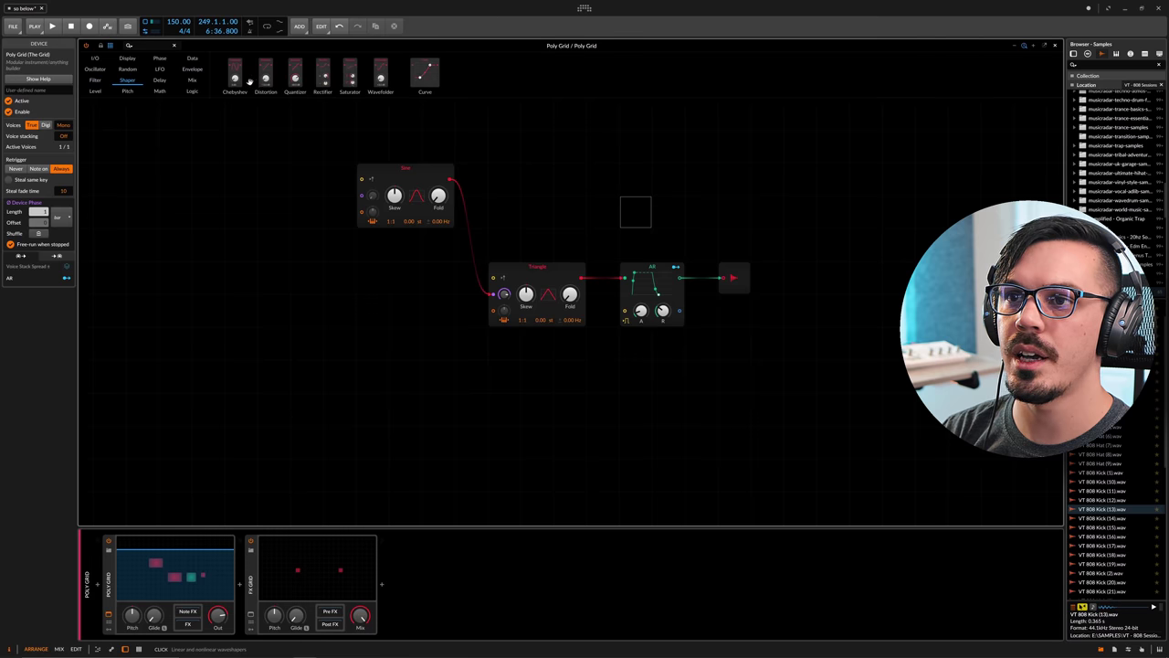
pyautogui.click(438, 194)
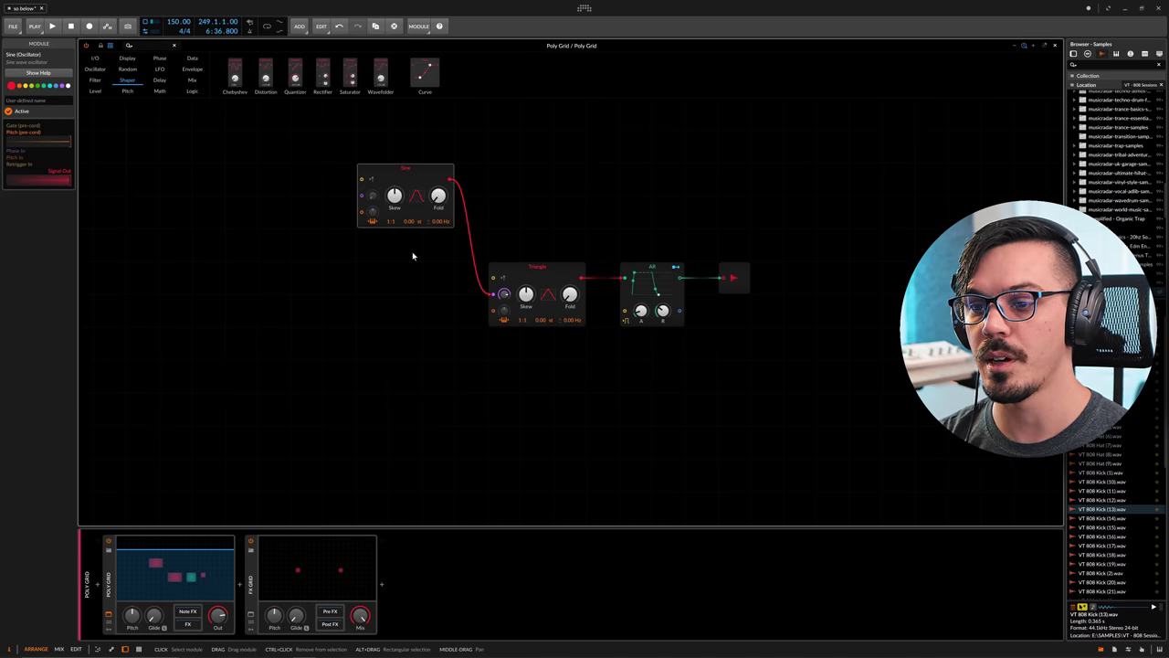
# Step: Open the FX Grid's patch and examine its audio input and Audio Out modules
pyautogui.click(315, 566)
pyautogui.click(419, 312)
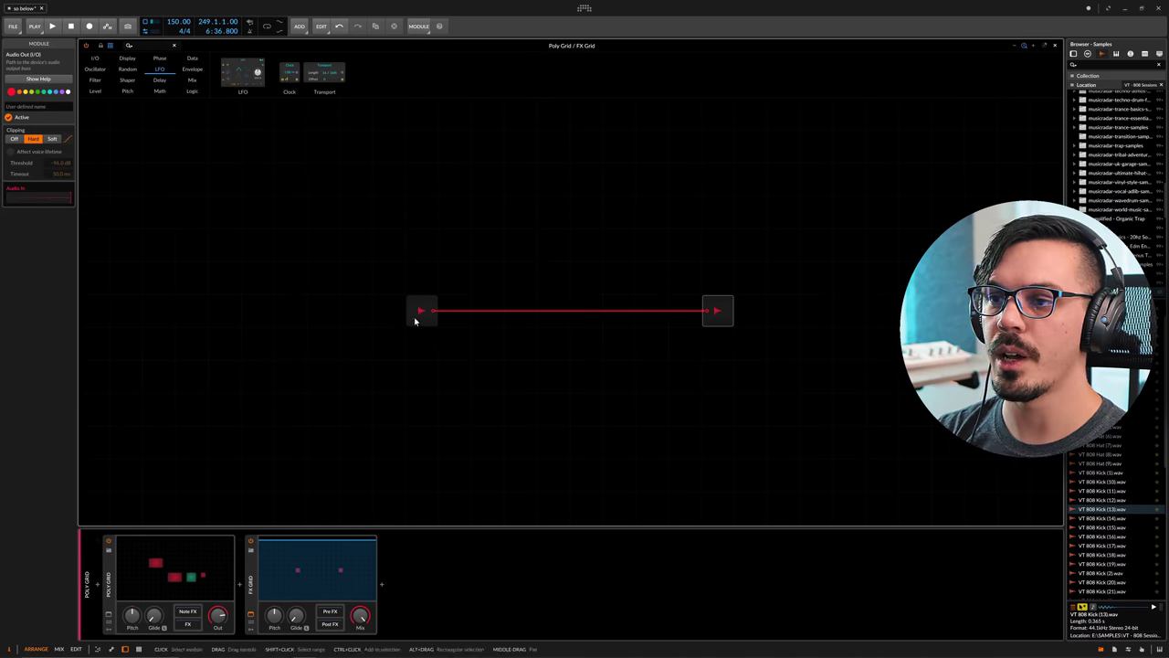
pyautogui.click(717, 310)
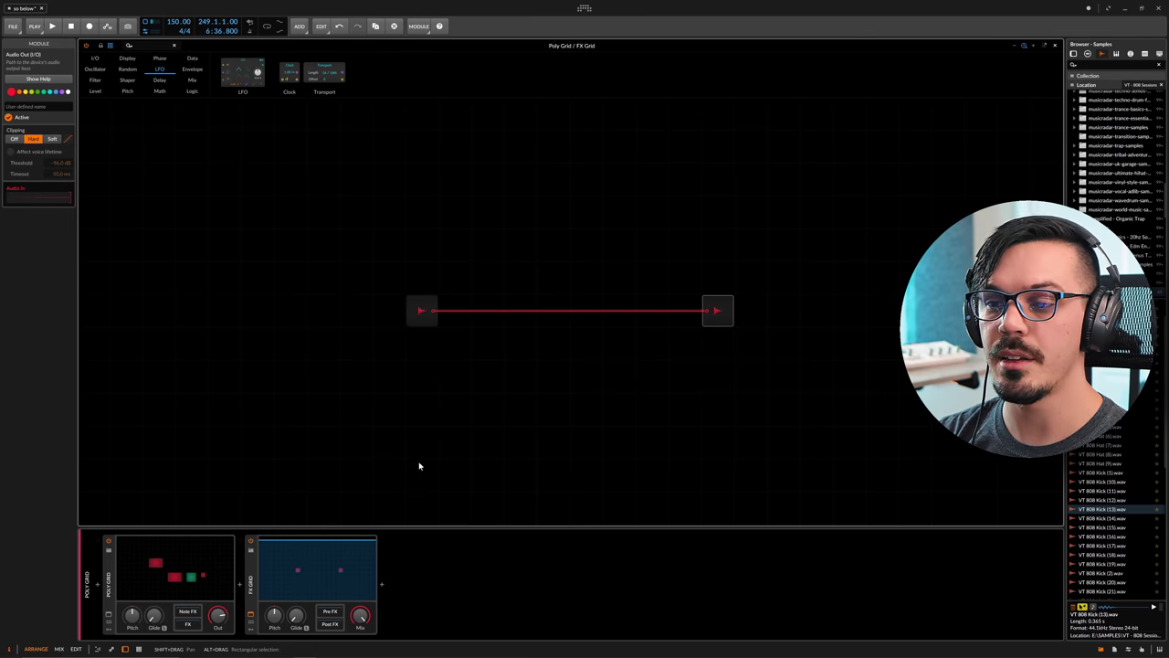
# Step: Load the Glitch Machine preset into the FX Grid and replace it with the Kitschverb preset
pyautogui.click(253, 552)
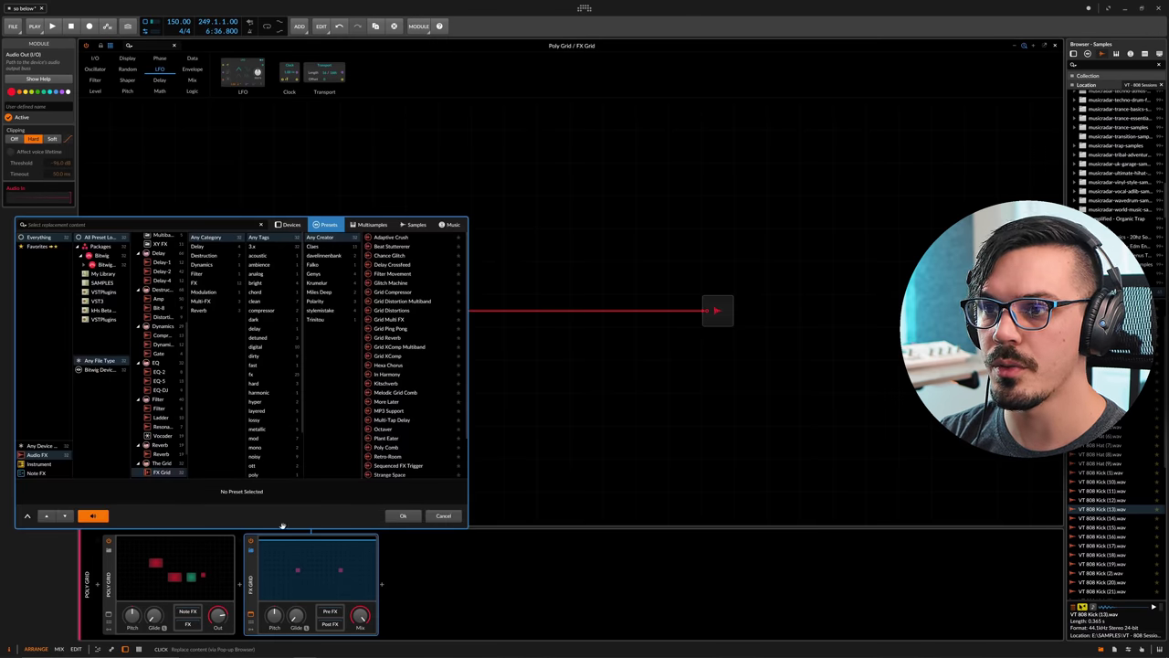
pyautogui.doubleClick(416, 283)
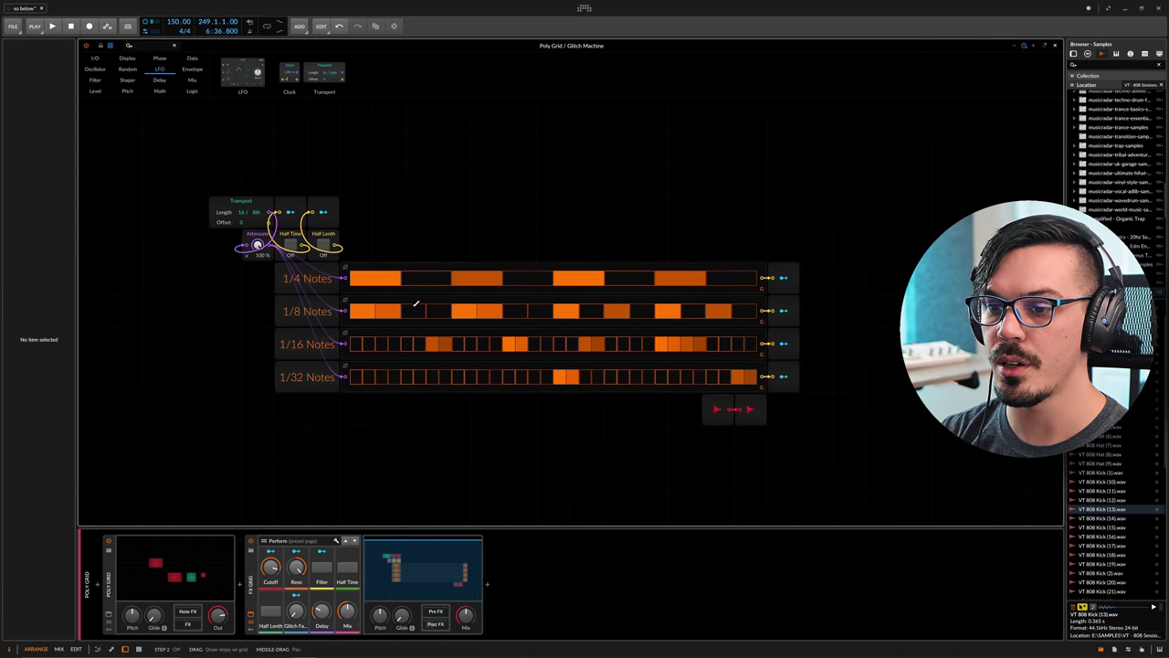
pyautogui.click(254, 552)
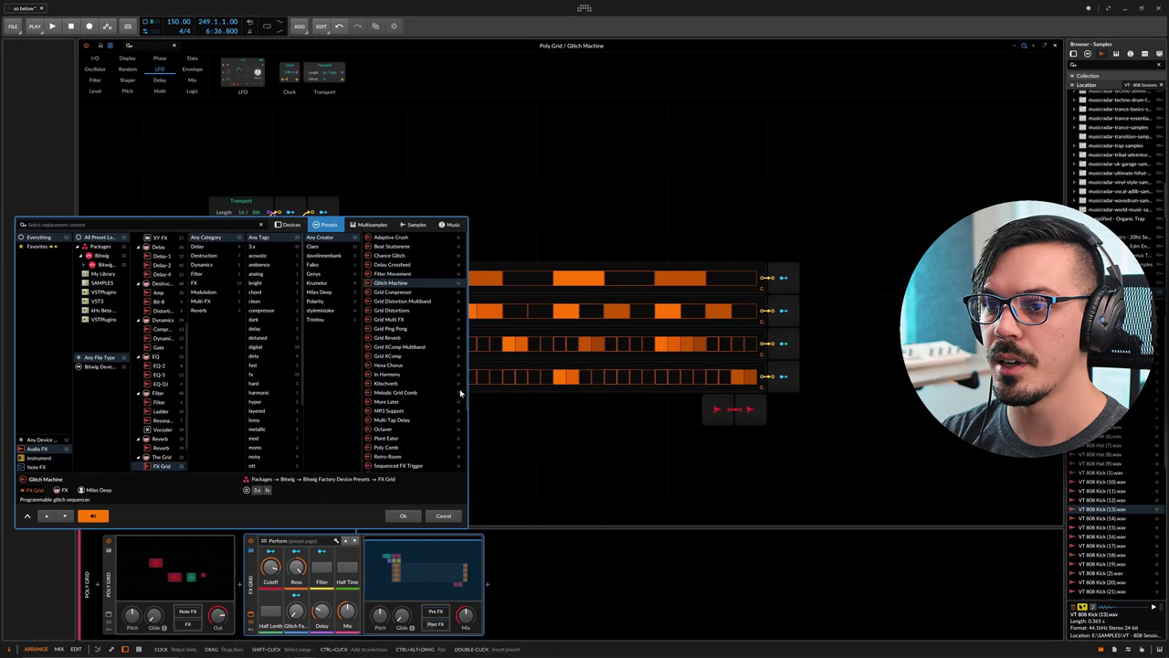
pyautogui.doubleClick(397, 382)
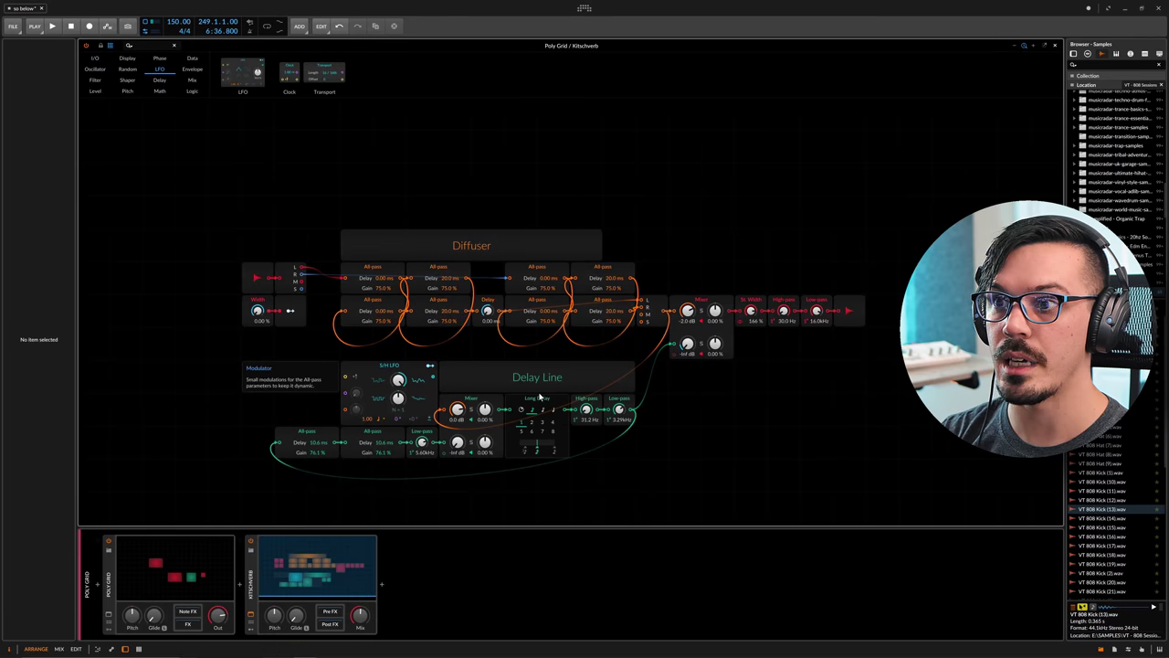
# Step: Replace the Kitschverb preset in the effects device with the Octaver FX Grid preset
pyautogui.click(255, 551)
pyautogui.click(397, 382)
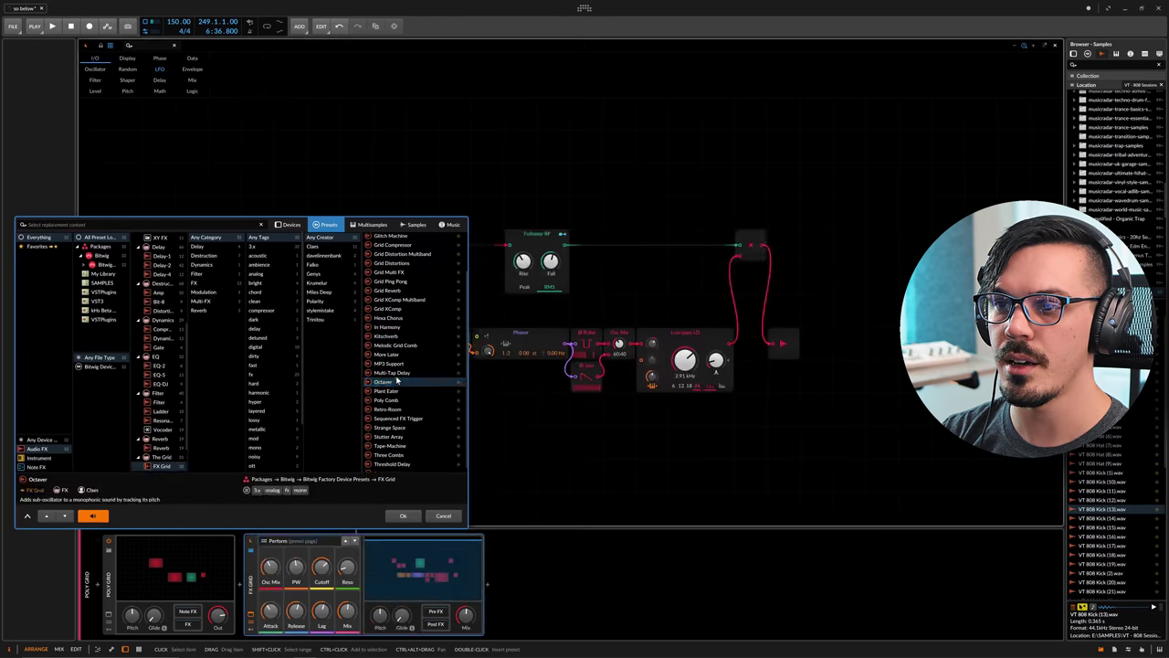
pyautogui.doubleClick(396, 382)
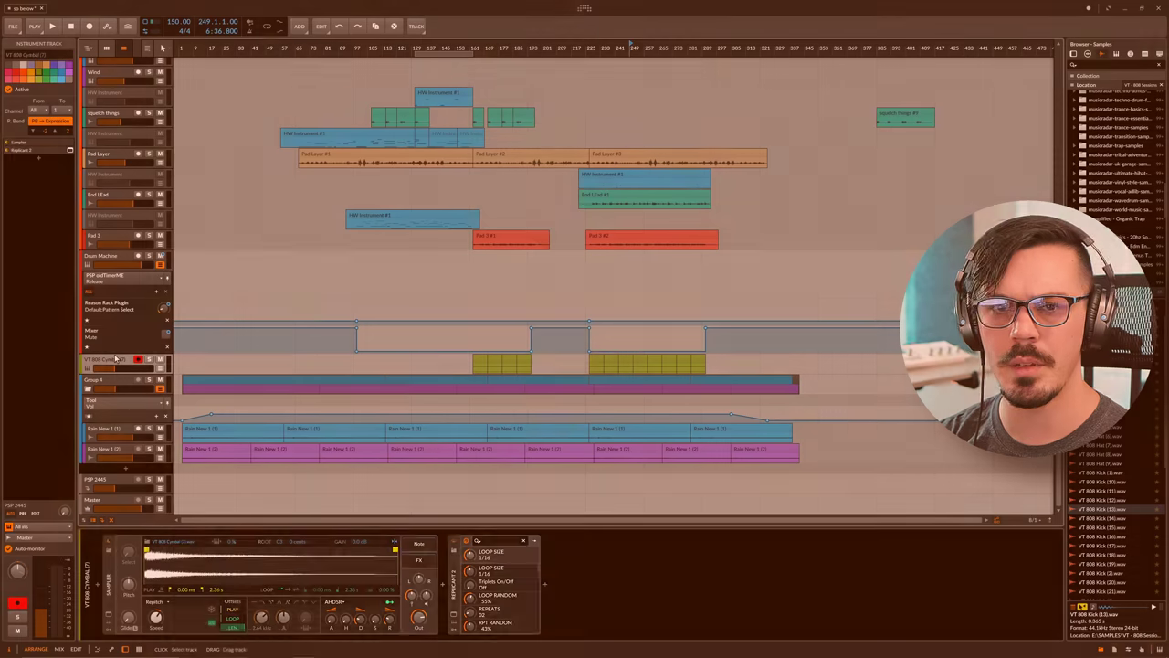
# Step: Add a new instrument track below VT 808 Cymbal (7) and insert the HW Instrument device on it
pyautogui.hotkey('ctrl', 't')
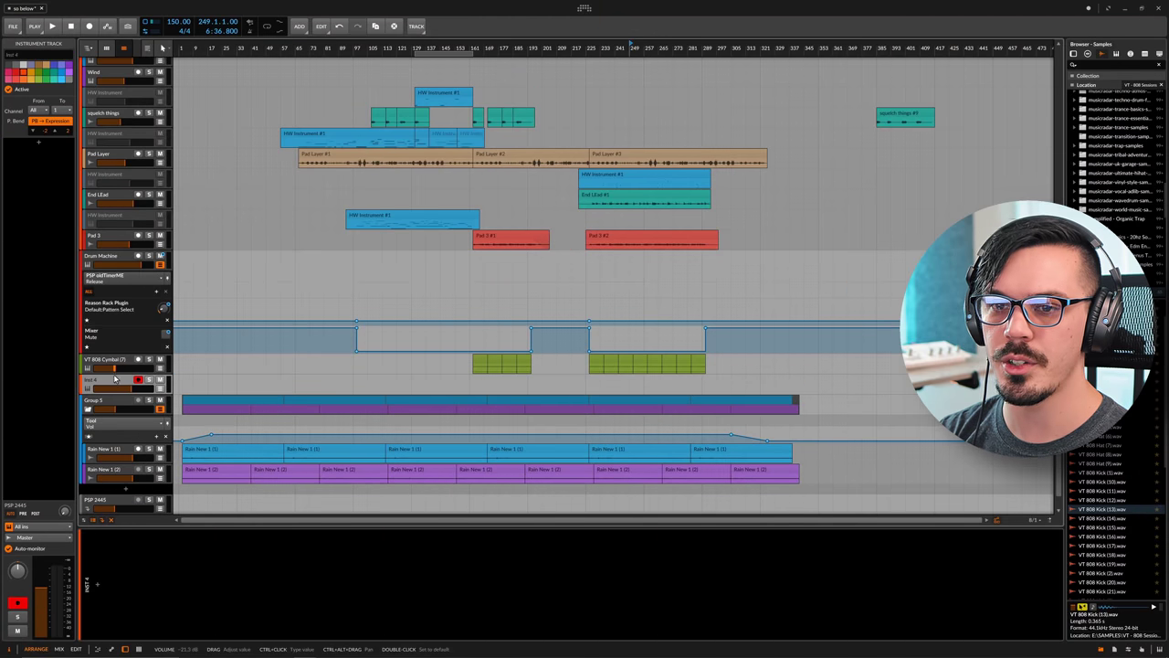
pyautogui.click(97, 588)
pyautogui.write('hard')
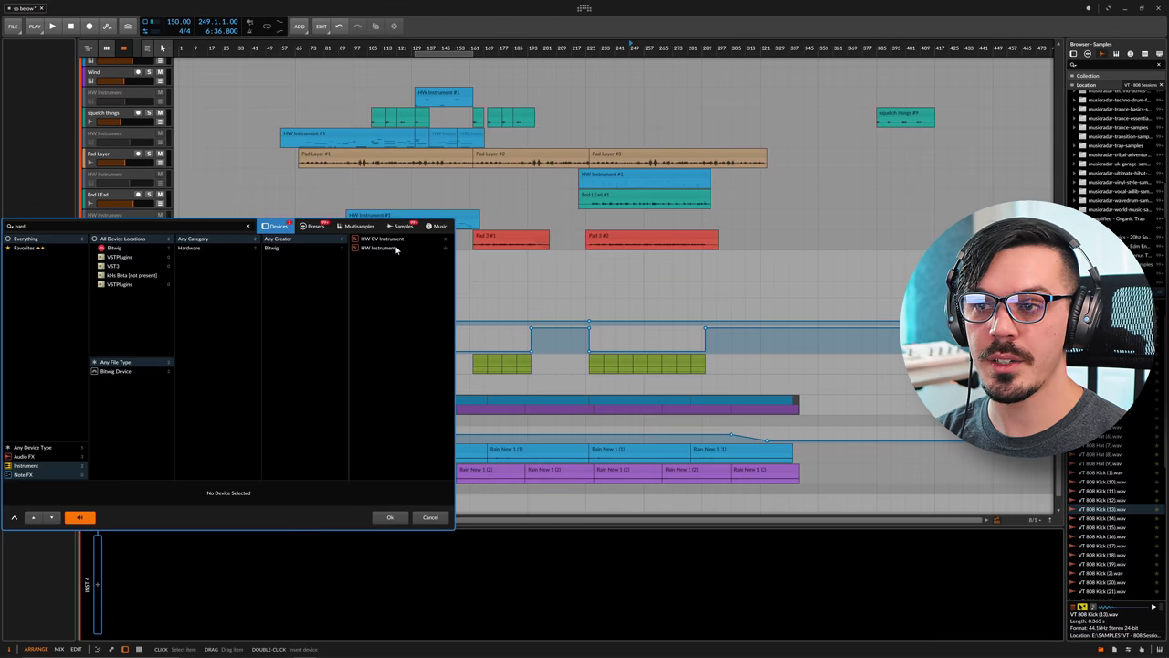
pyautogui.doubleClick(396, 248)
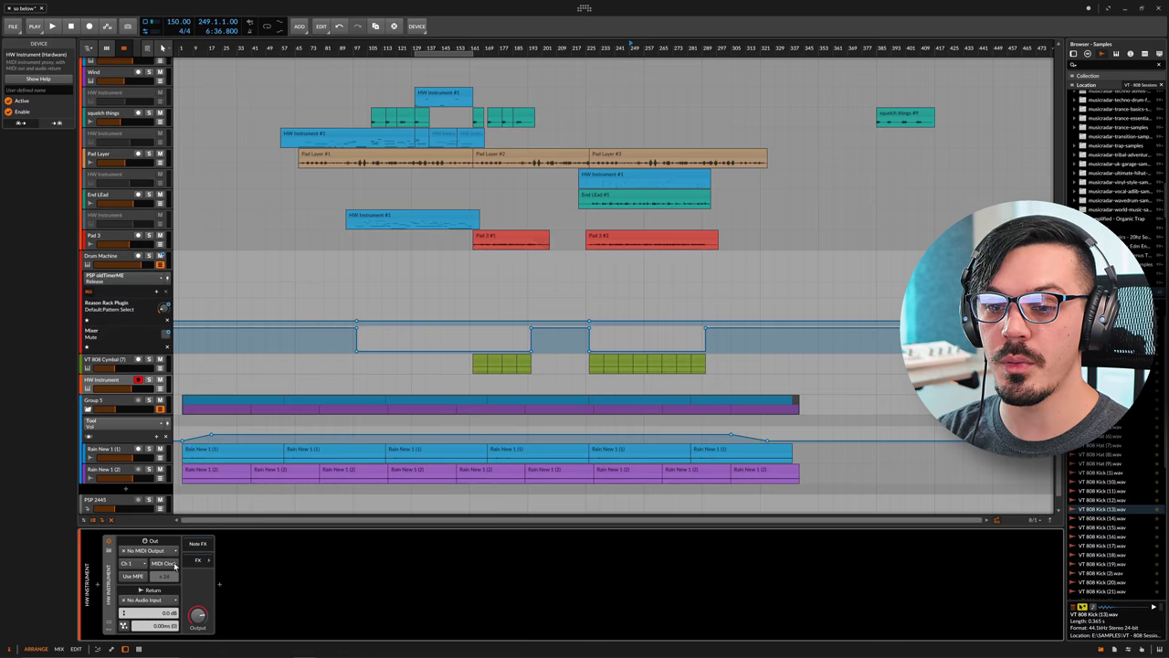
# Step: Route the HW Instrument to ARTURIA MIDI Out and set its audio return to Stereo In 2
pyautogui.click(164, 552)
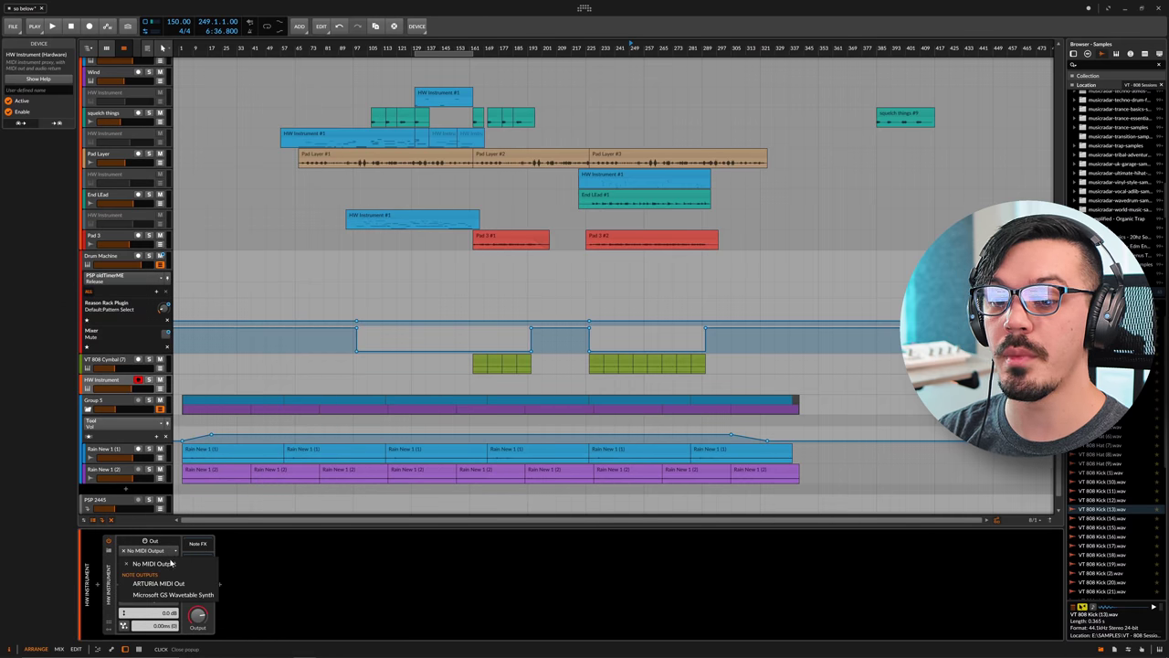
pyautogui.click(180, 591)
pyautogui.click(155, 600)
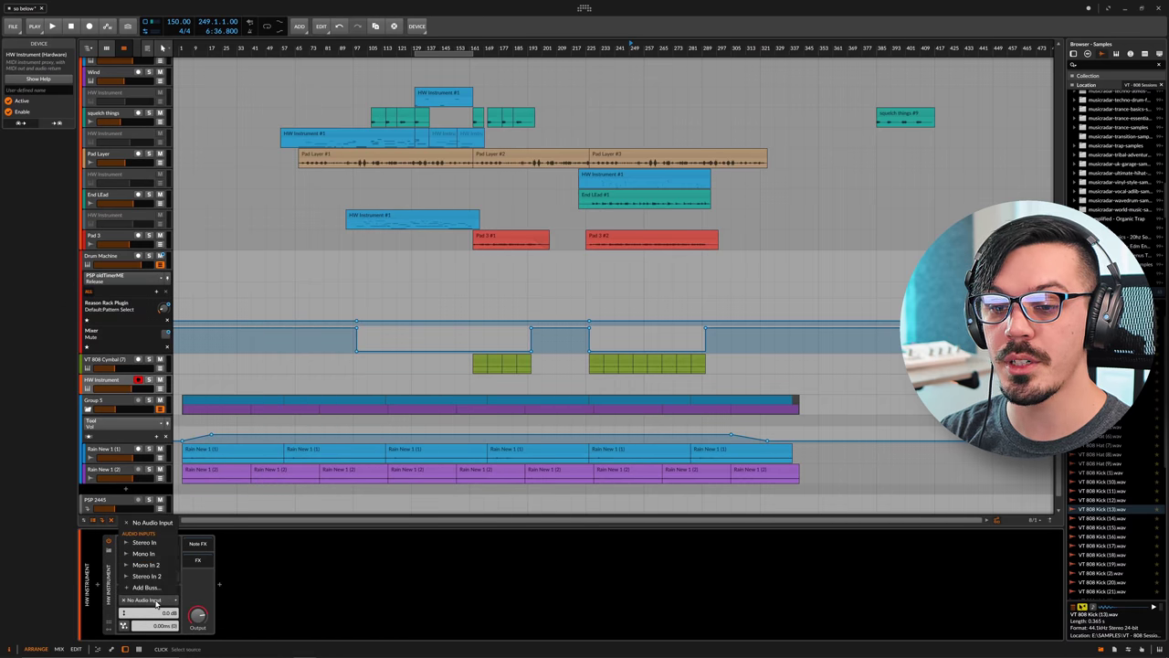
pyautogui.click(164, 576)
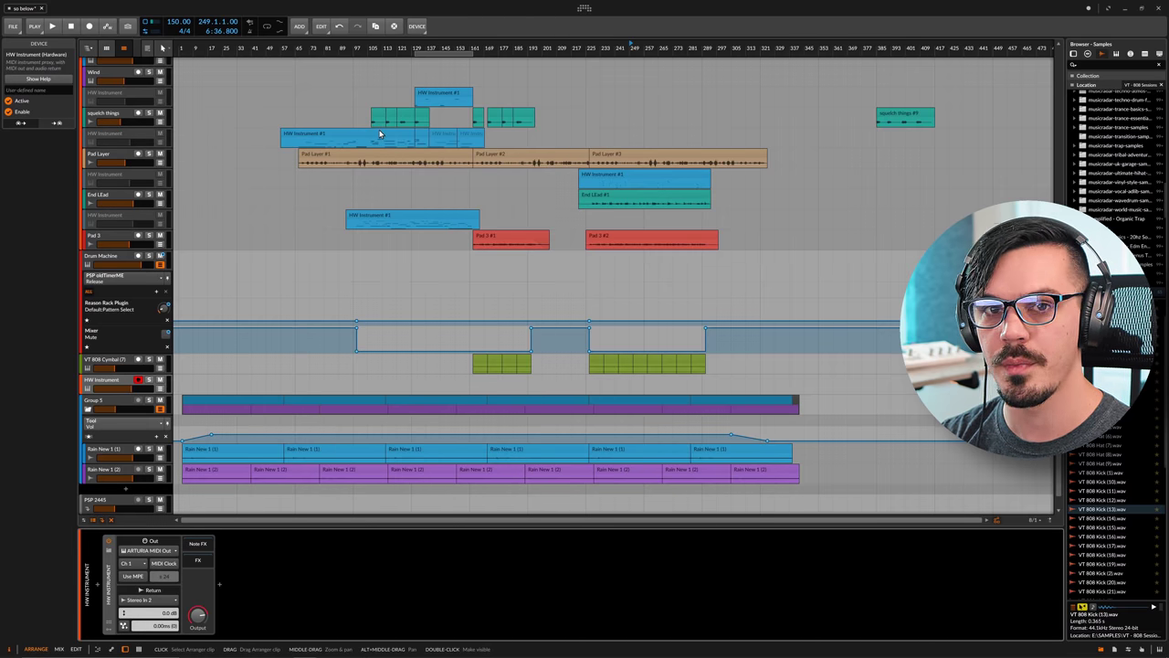
# Step: Select the Pad Layer audio track and choose Stereo In 2 as its input source
pyautogui.scroll(3, 380, 134)
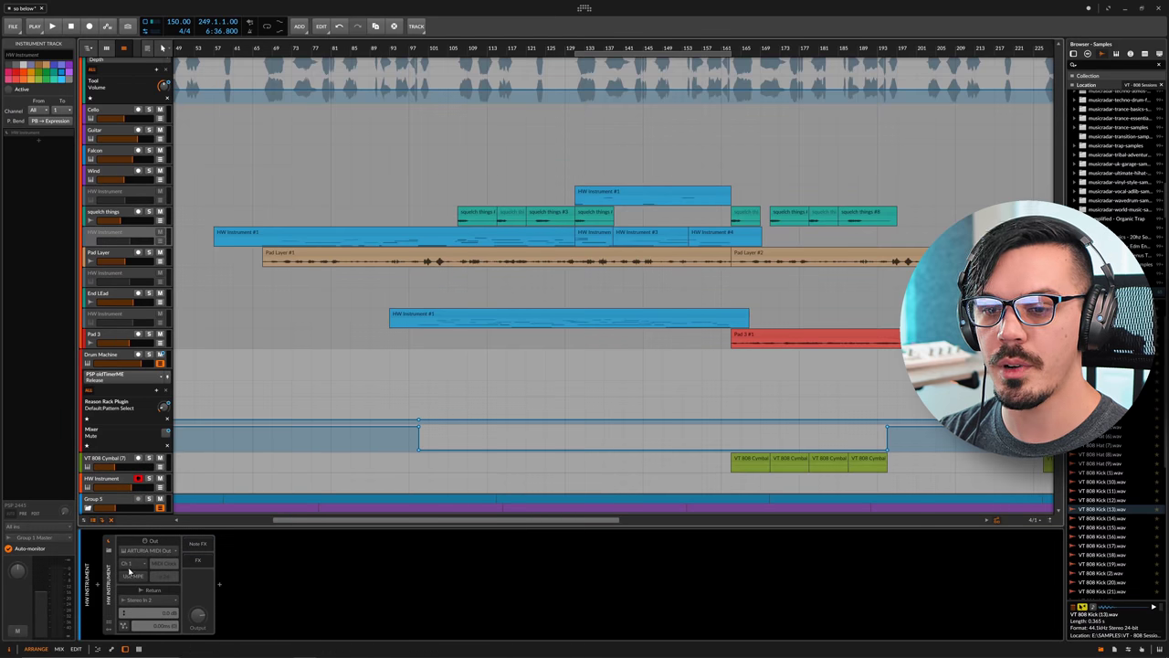
pyautogui.click(106, 253)
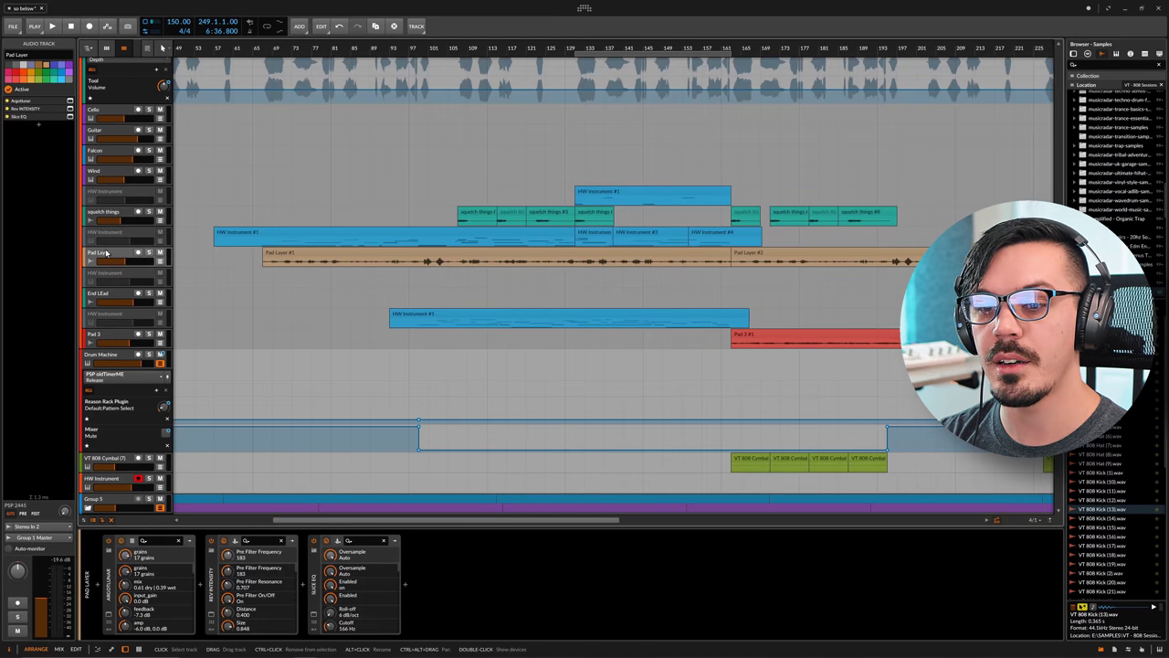
pyautogui.click(36, 527)
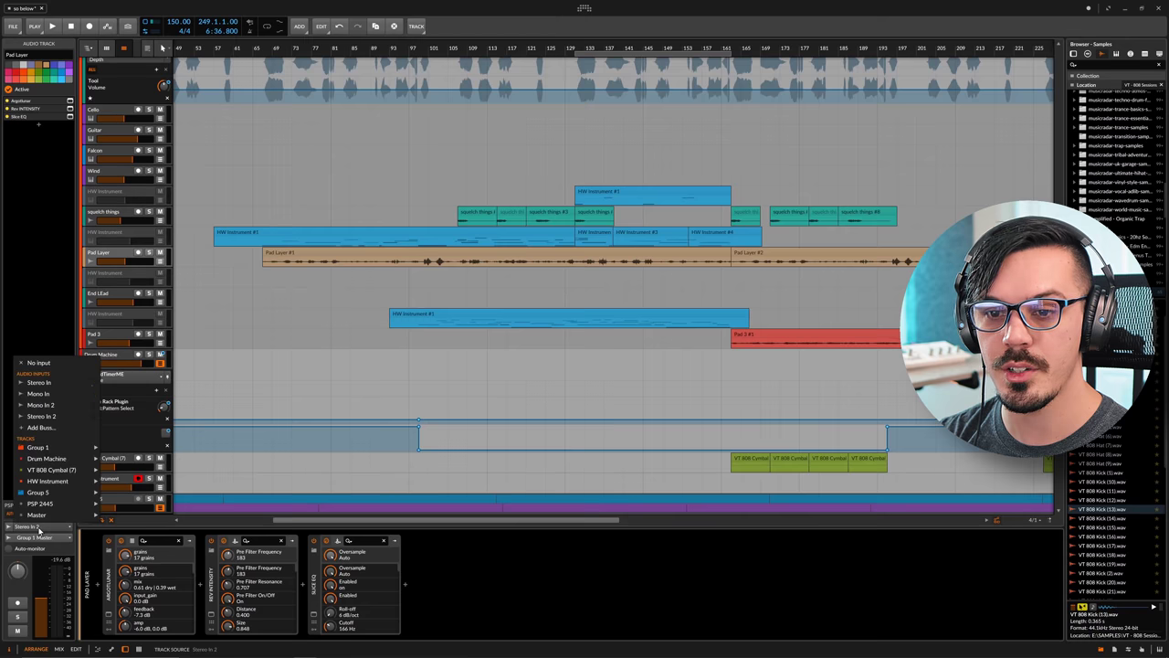
pyautogui.click(41, 415)
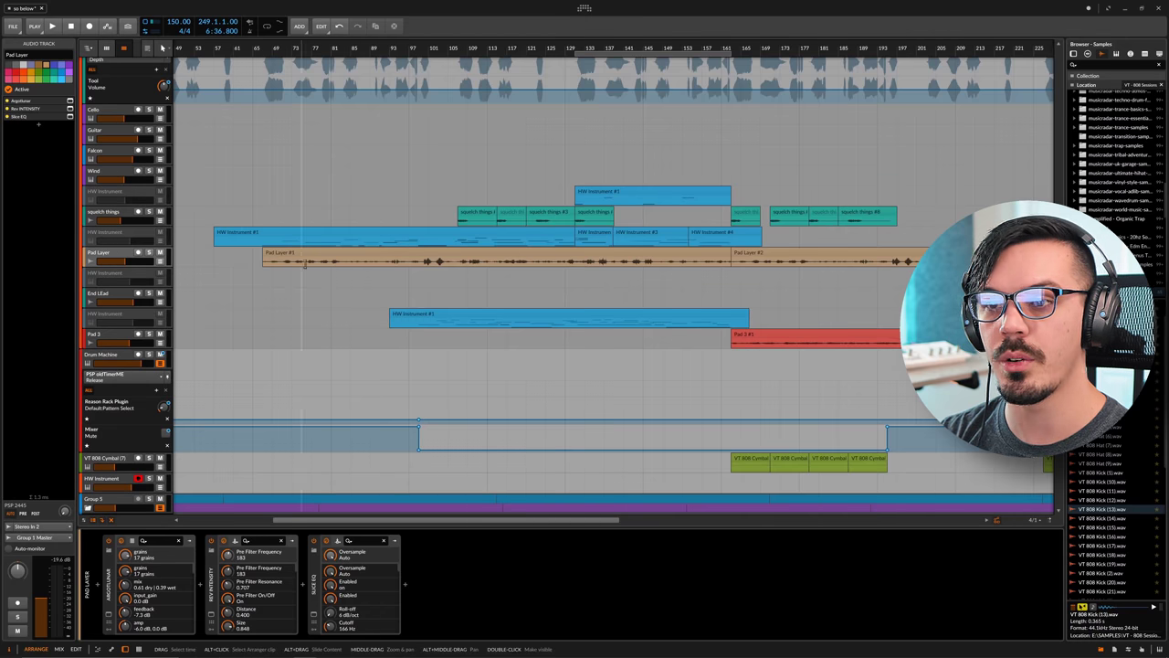